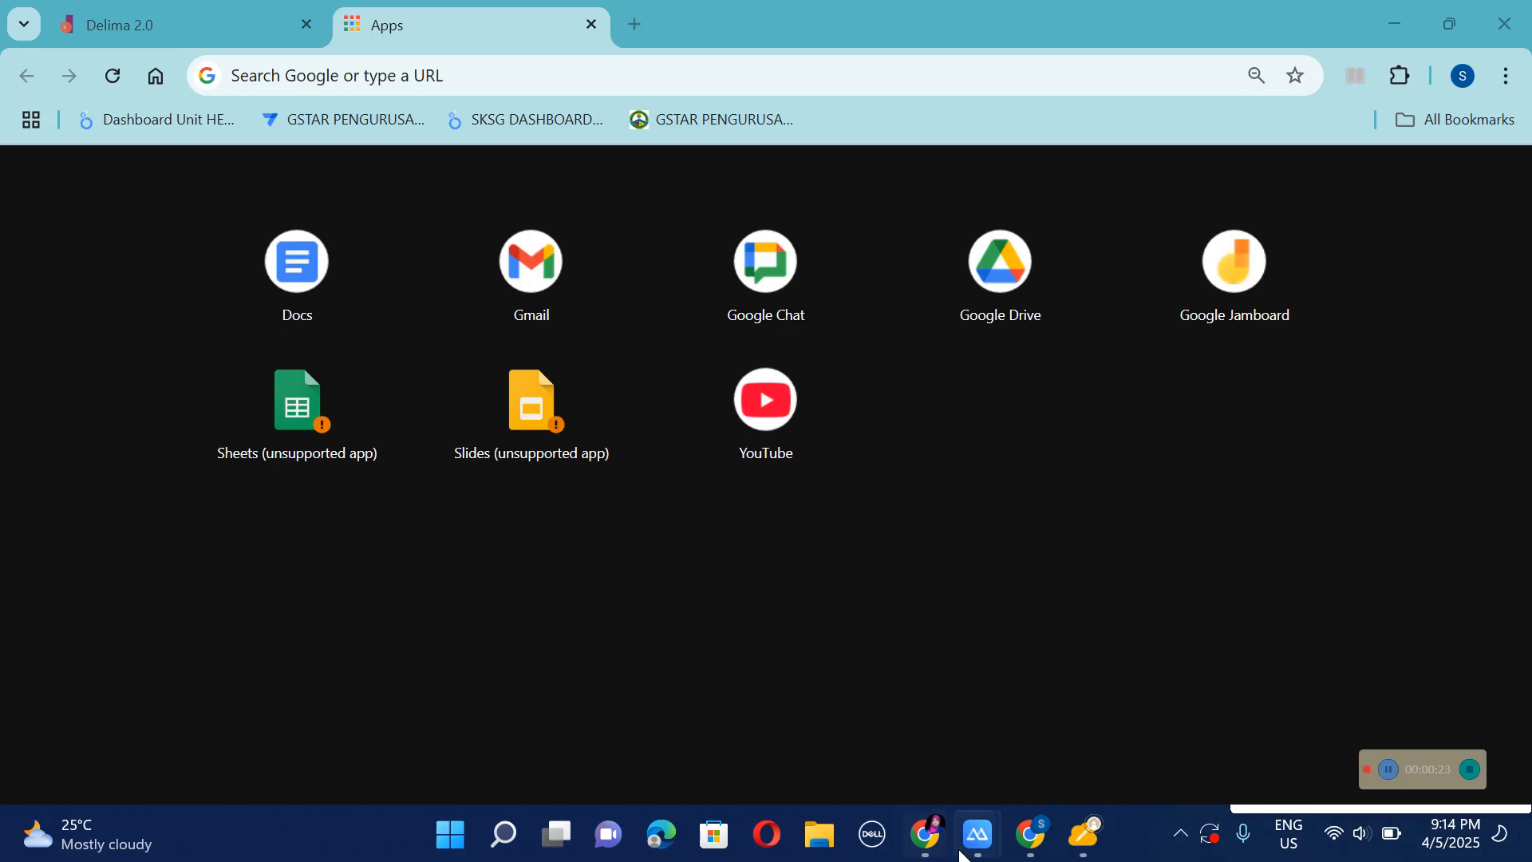
Switch to the mirrored phone in ApowerMirror and view the PENTADBIRAN section of MENU PENGURUSAN.
mouse_move(978, 834)
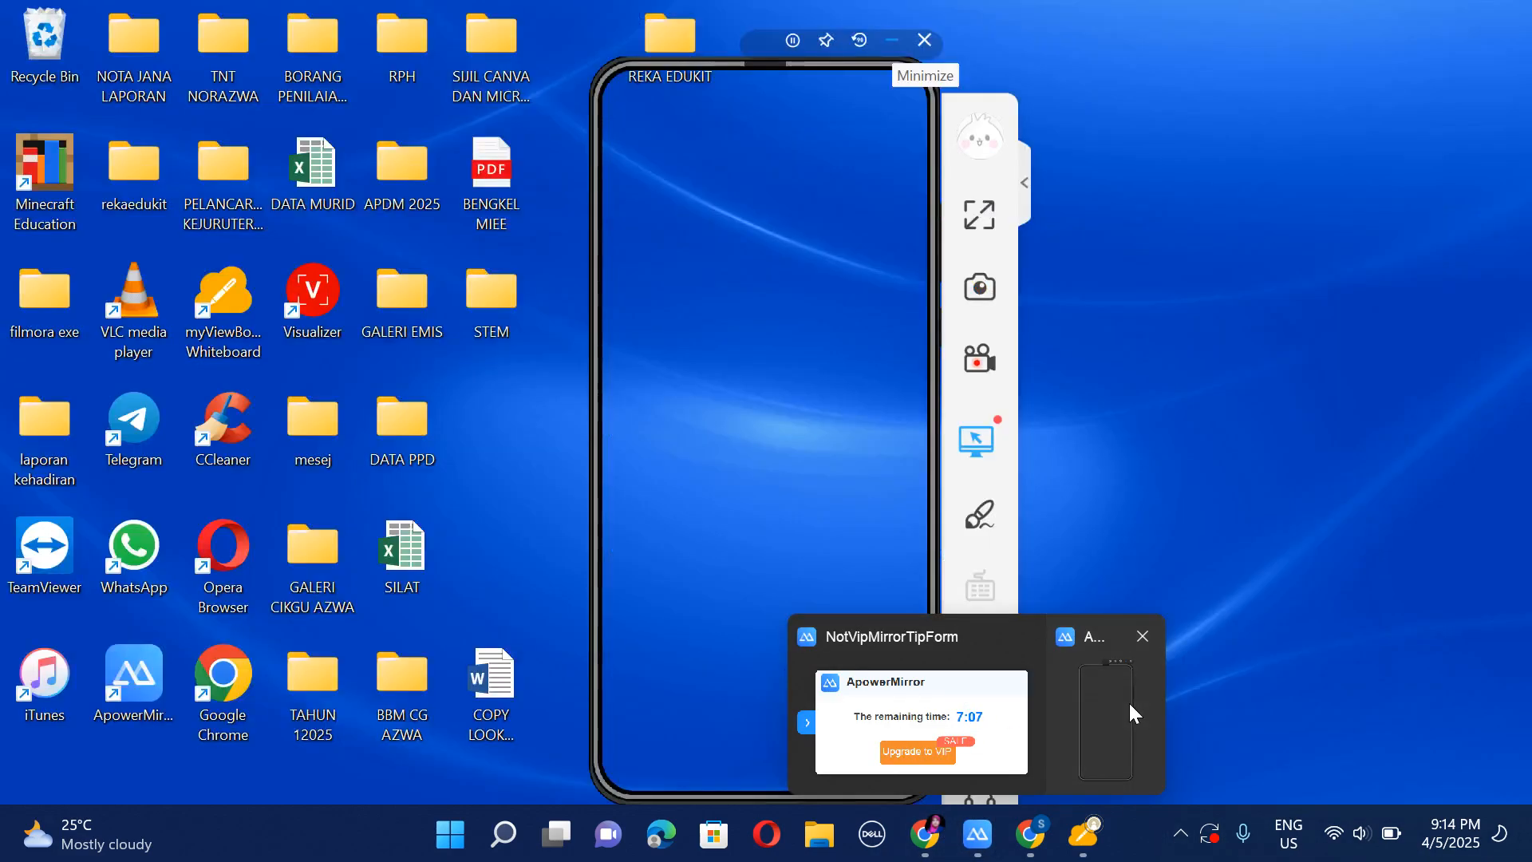
click(1127, 702)
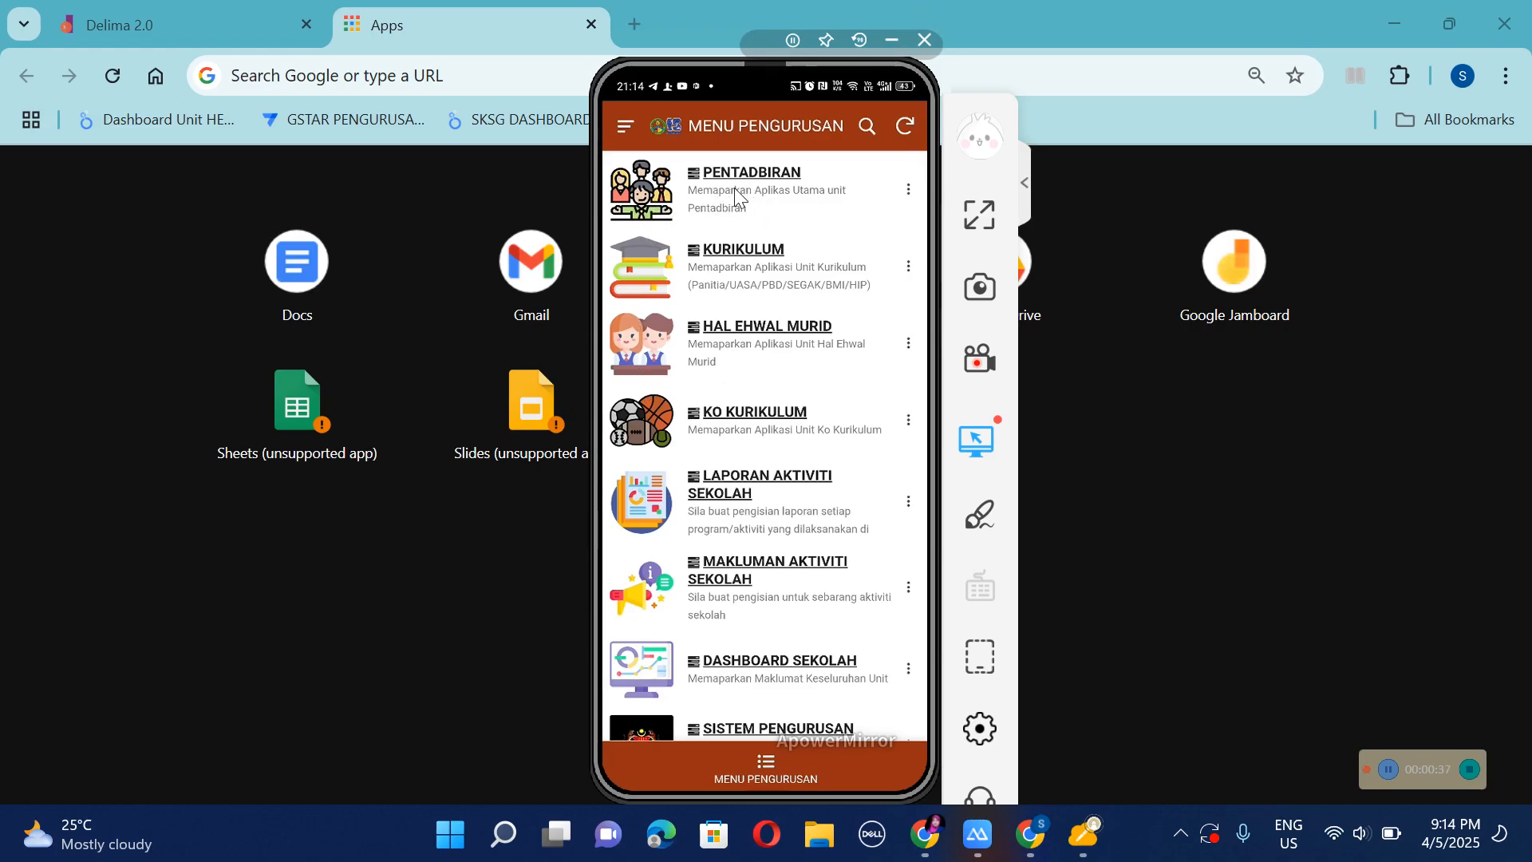
click(793, 172)
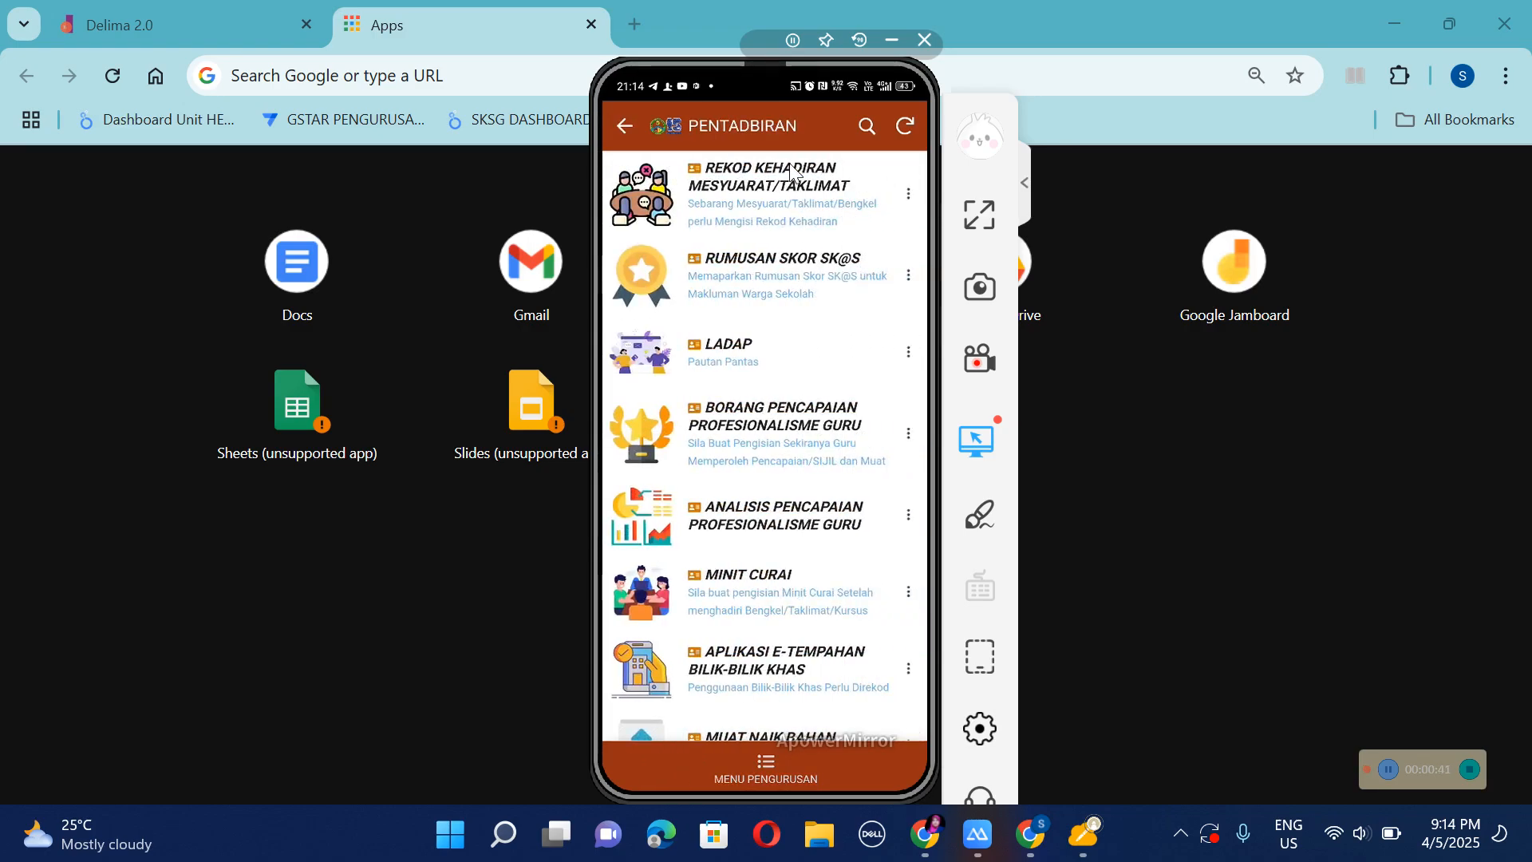
right_click(790, 165)
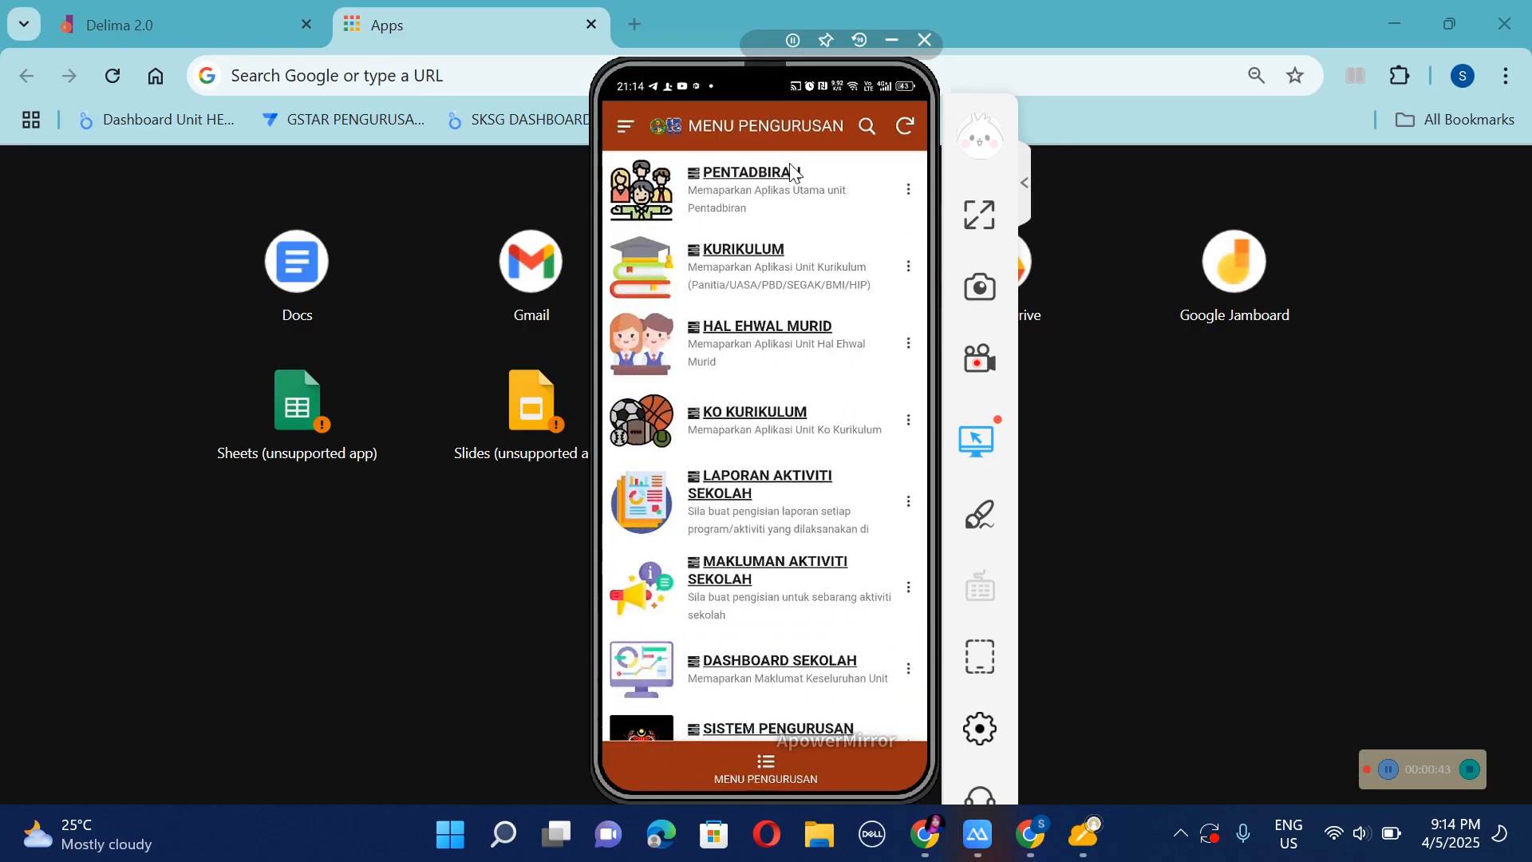
Examine the applications listed in the KURIKULUM section, down to CARTA PROGRAM PANITIA, and return to MENU PENGURUSAN.
click(793, 171)
right_click(792, 172)
click(789, 164)
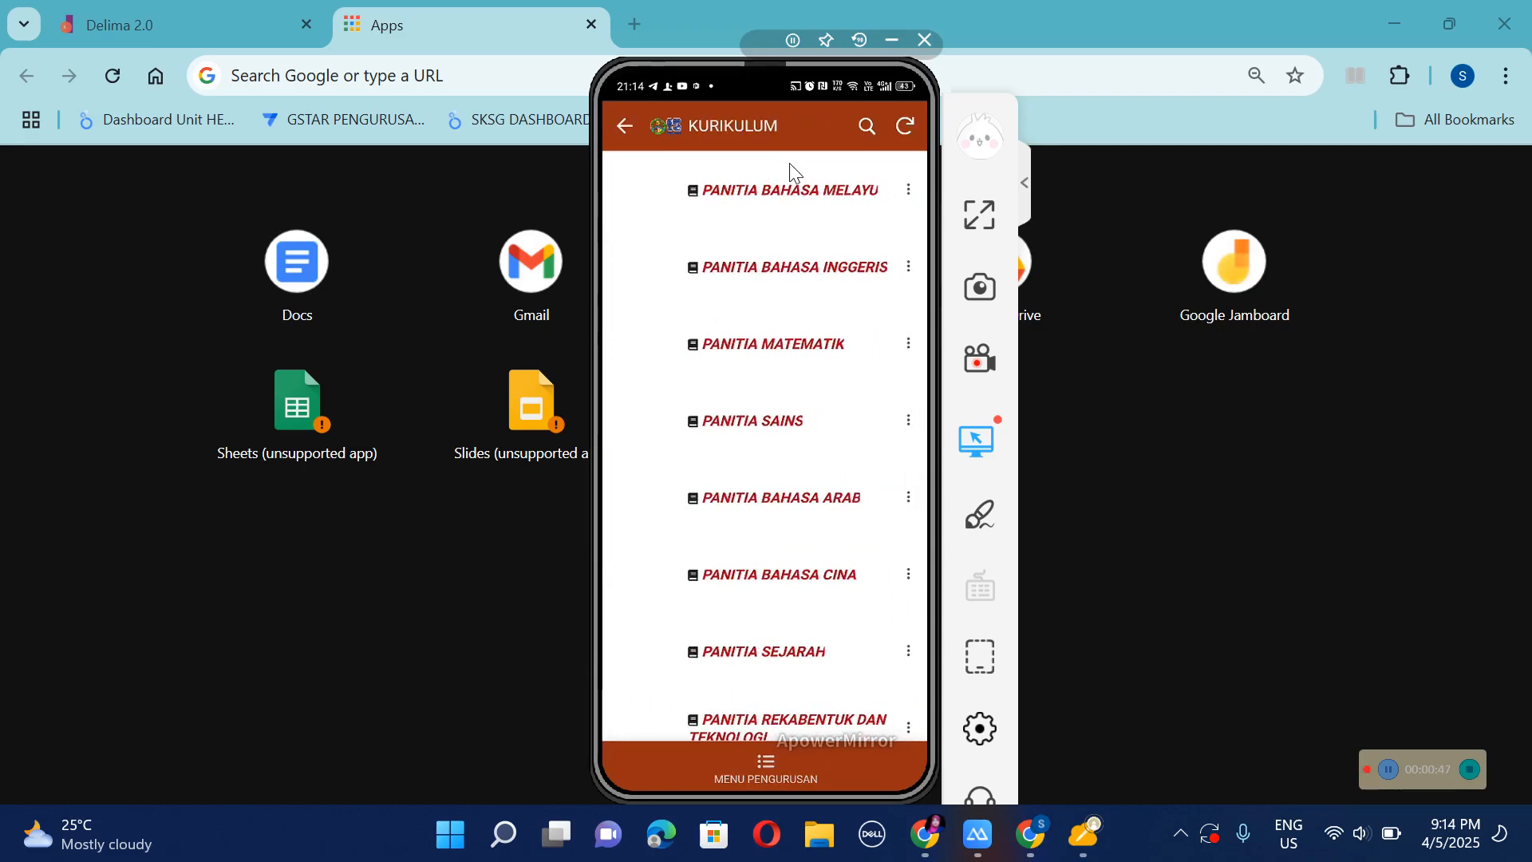
right_click(790, 165)
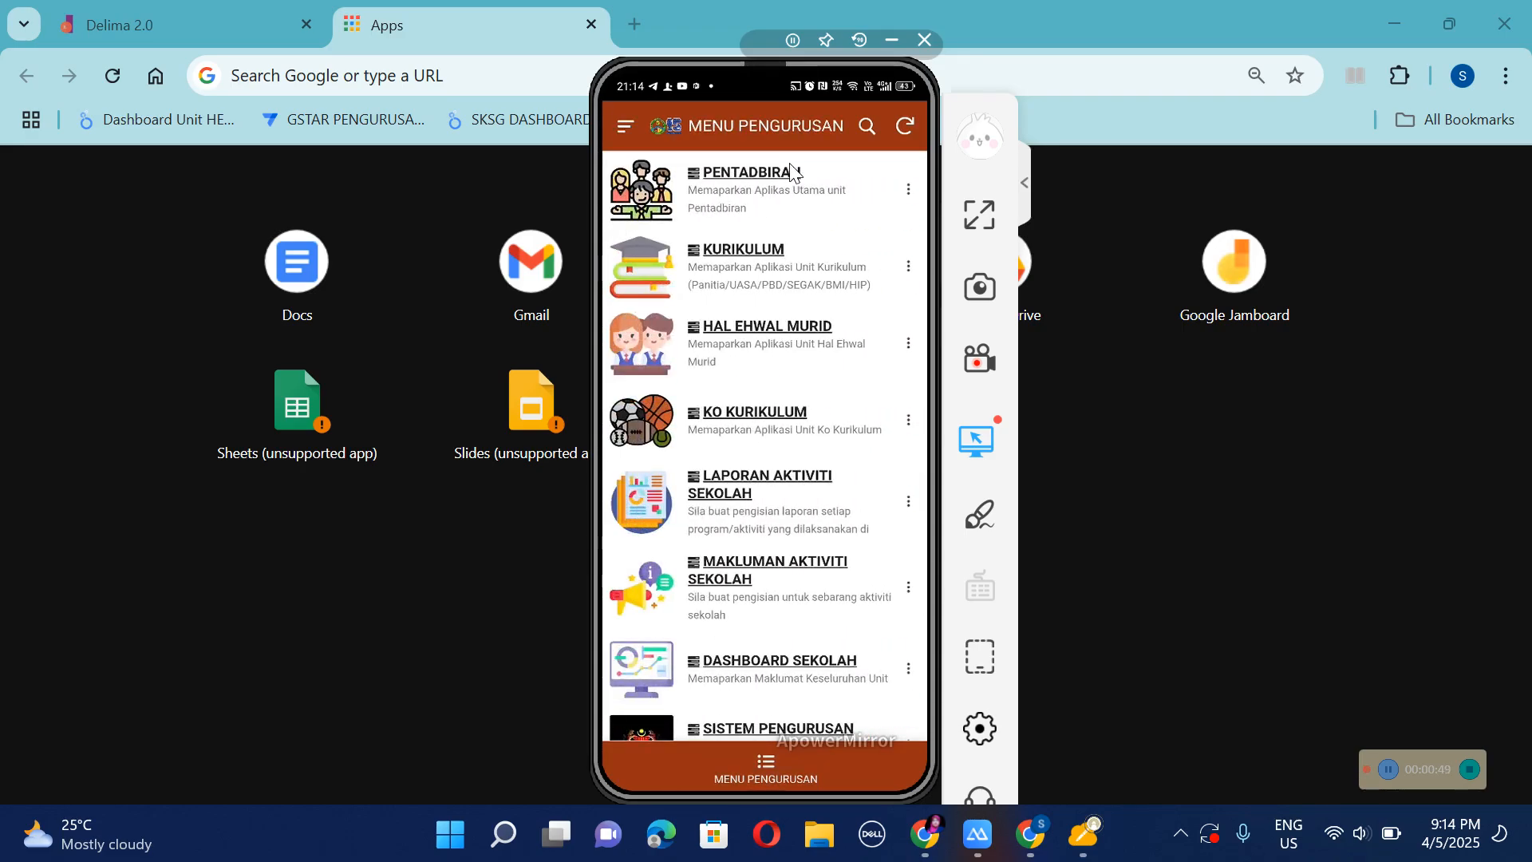
click(792, 172)
scroll(792, 172, down, 5)
scroll(792, 172, down, 5)
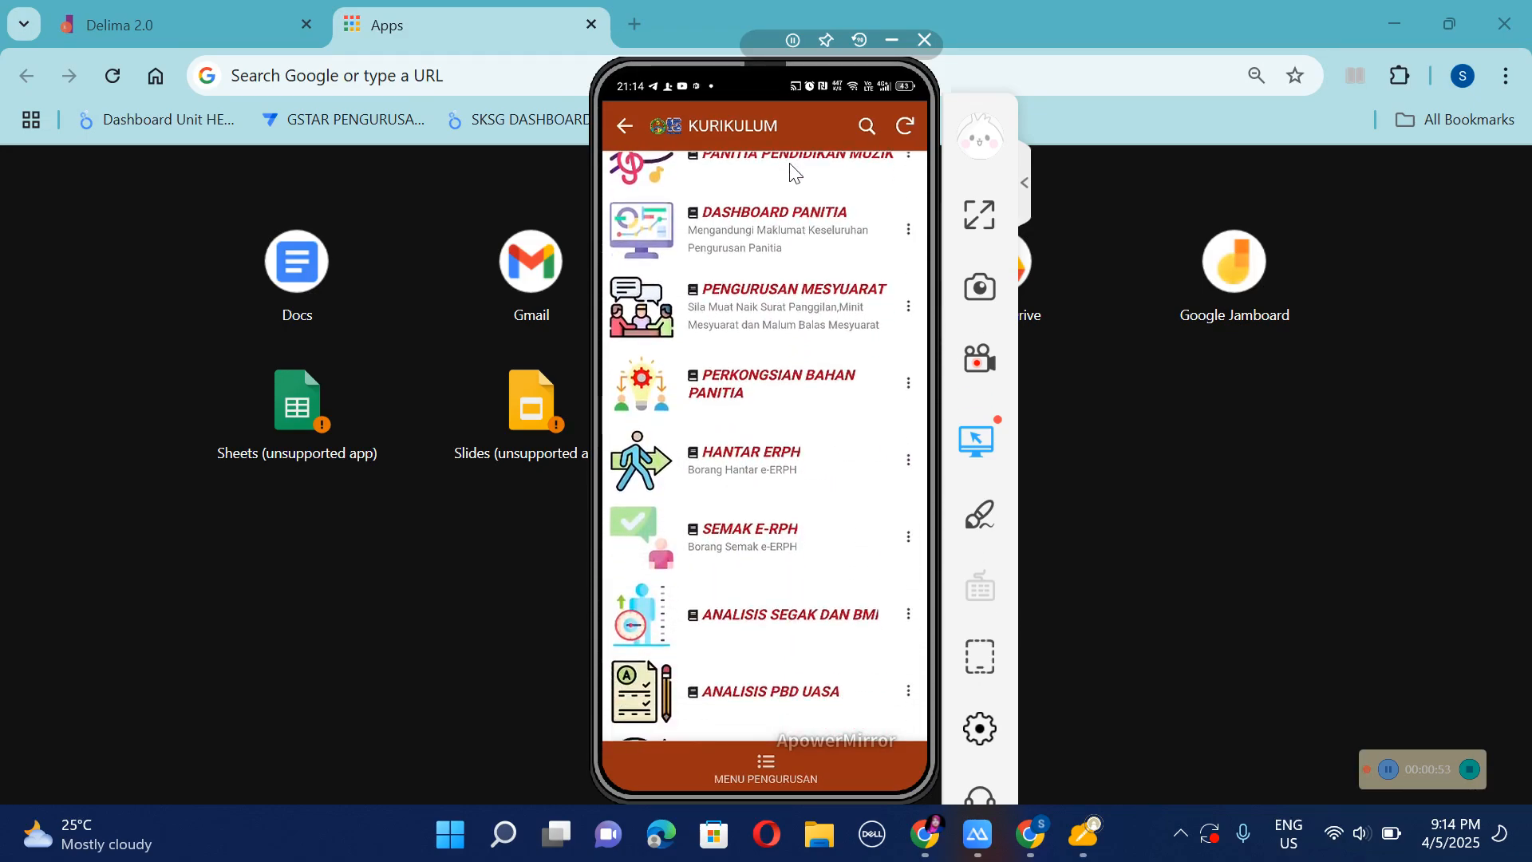
scroll(792, 171, down, 5)
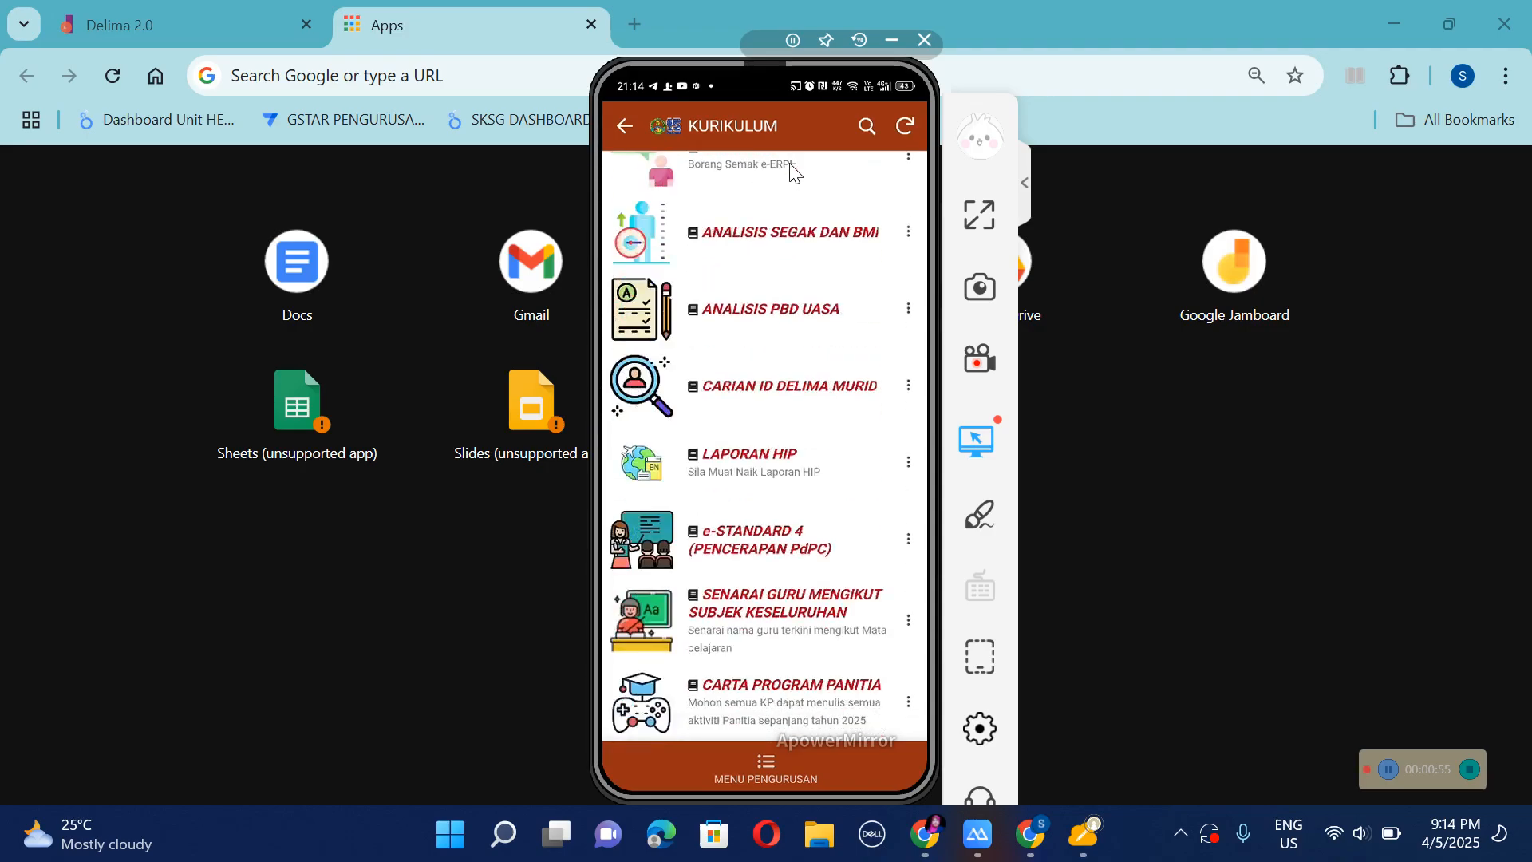
scroll(792, 171, up, 10)
right_click(792, 172)
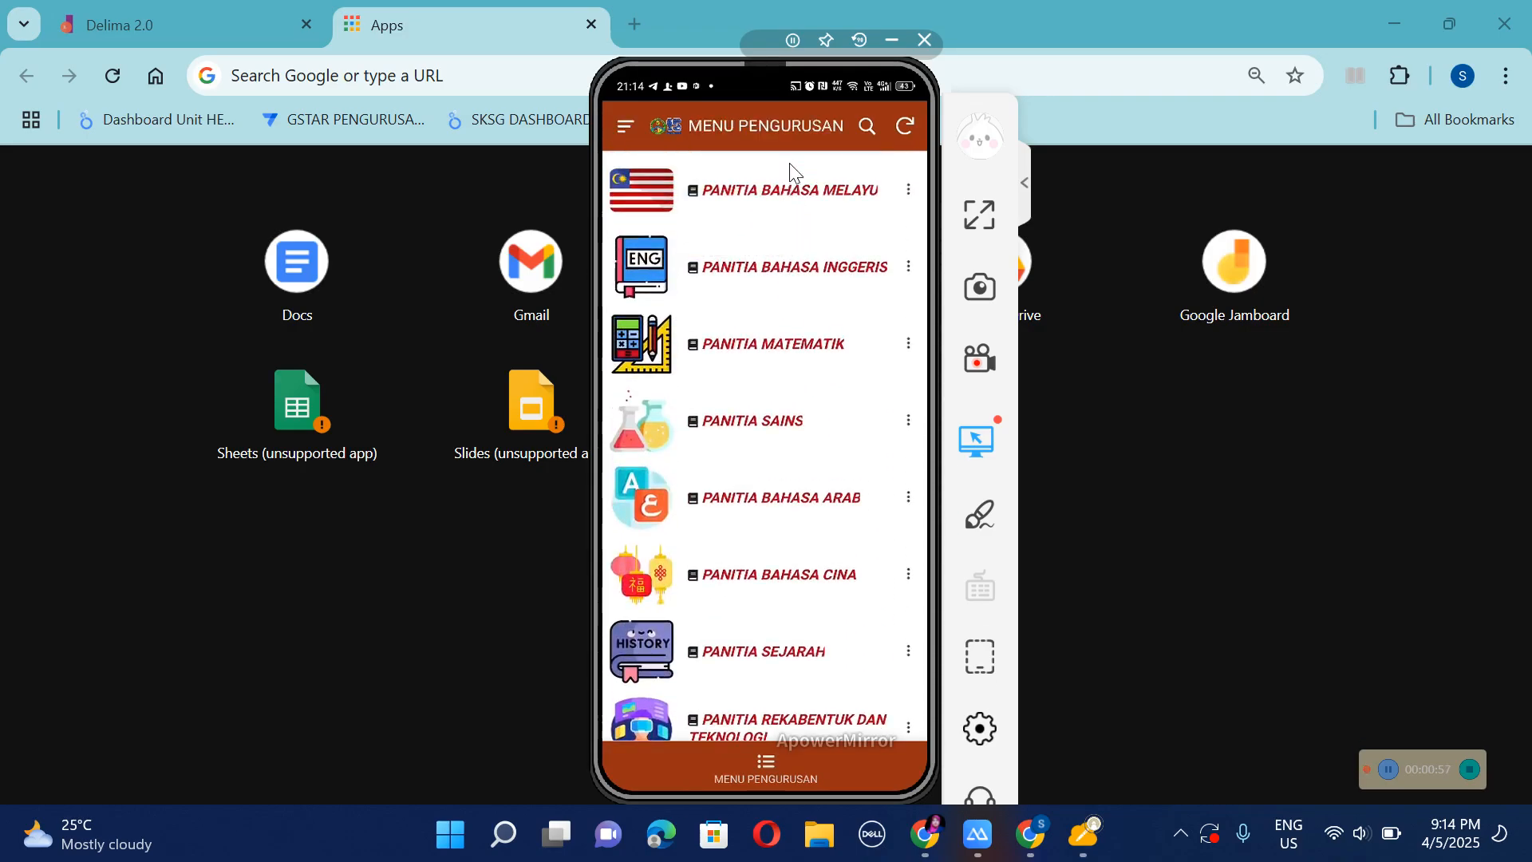
Examine the applications listed under PENTADBIRAN, down to RANCANGAN PEMAJUAN SEKOLAH (RPS), and return to the main menu.
click(792, 172)
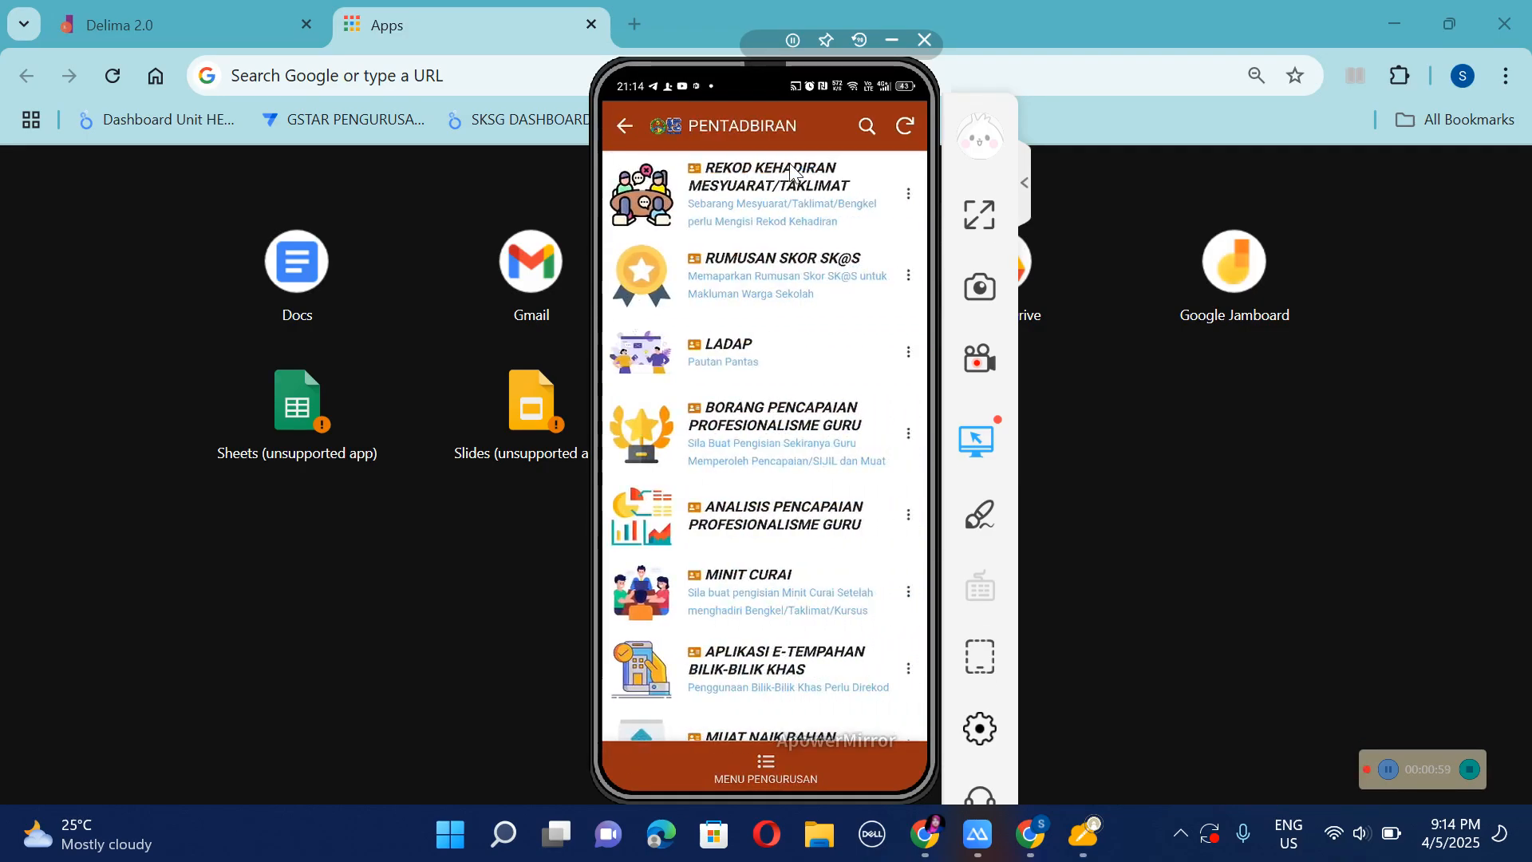
right_click(792, 172)
click(792, 172)
scroll(793, 172, down, 2)
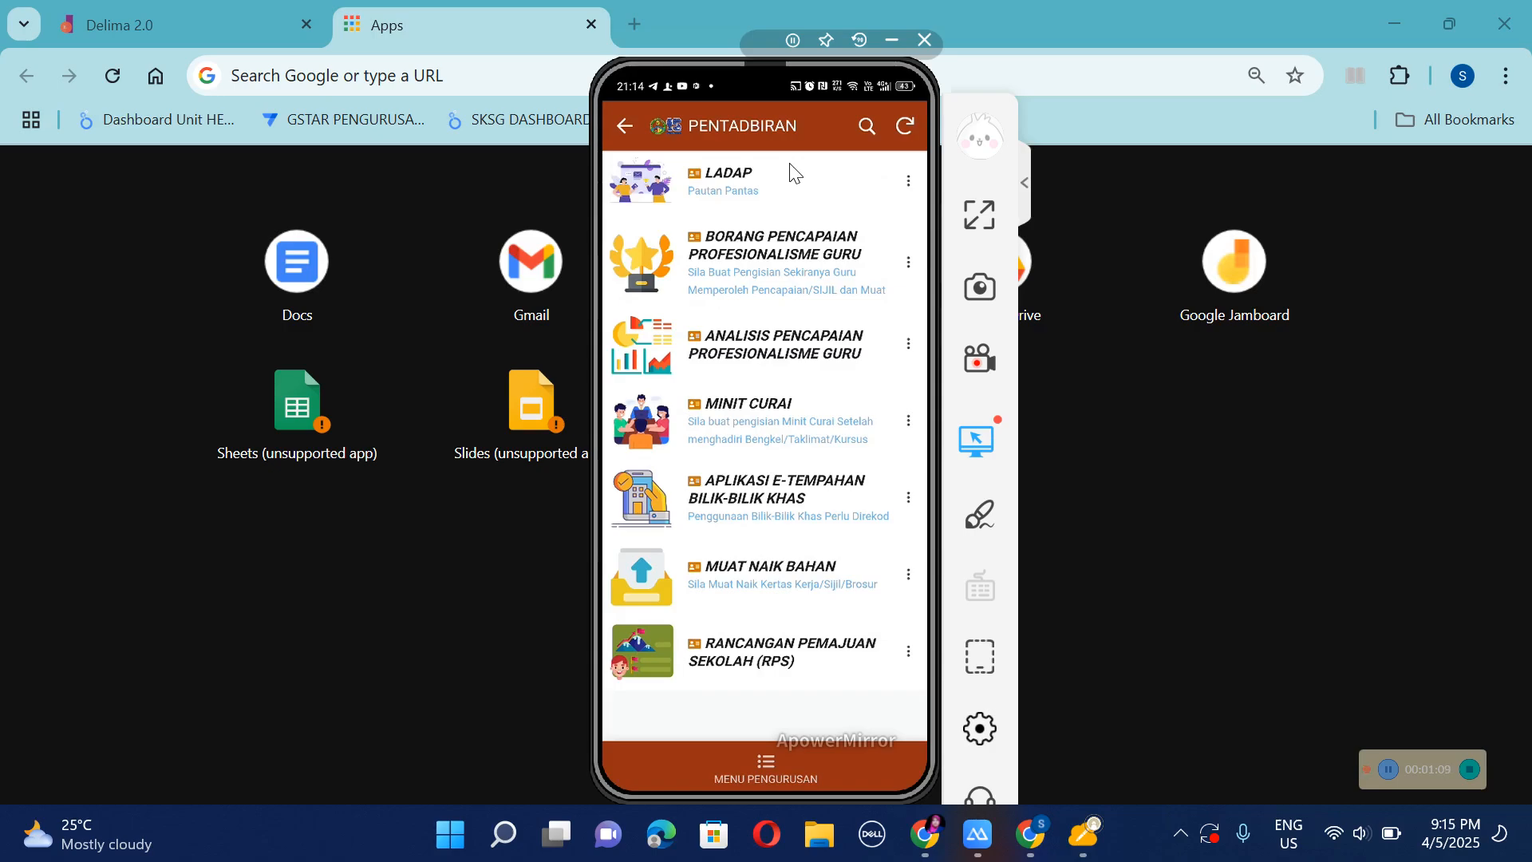
scroll(793, 171, up, 1)
scroll(793, 171, down, 1)
scroll(792, 172, up, 2)
scroll(792, 171, down, 1)
scroll(793, 171, up, 1)
right_click(792, 171)
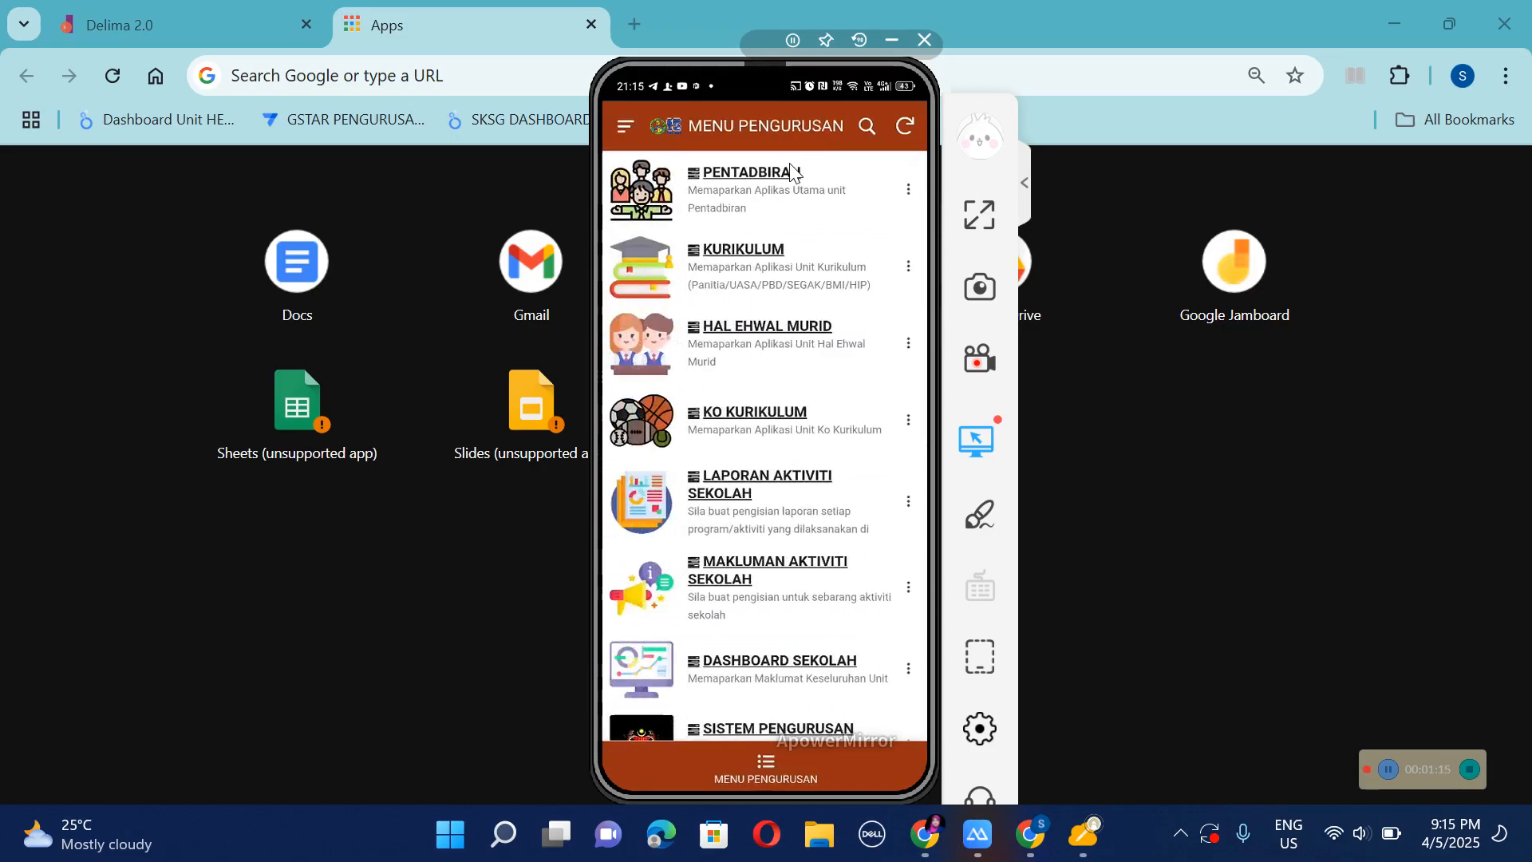
Minimize the mirrored phone and create a new blank Google Sheets spreadsheet from Google Drive in Chrome.
click(896, 38)
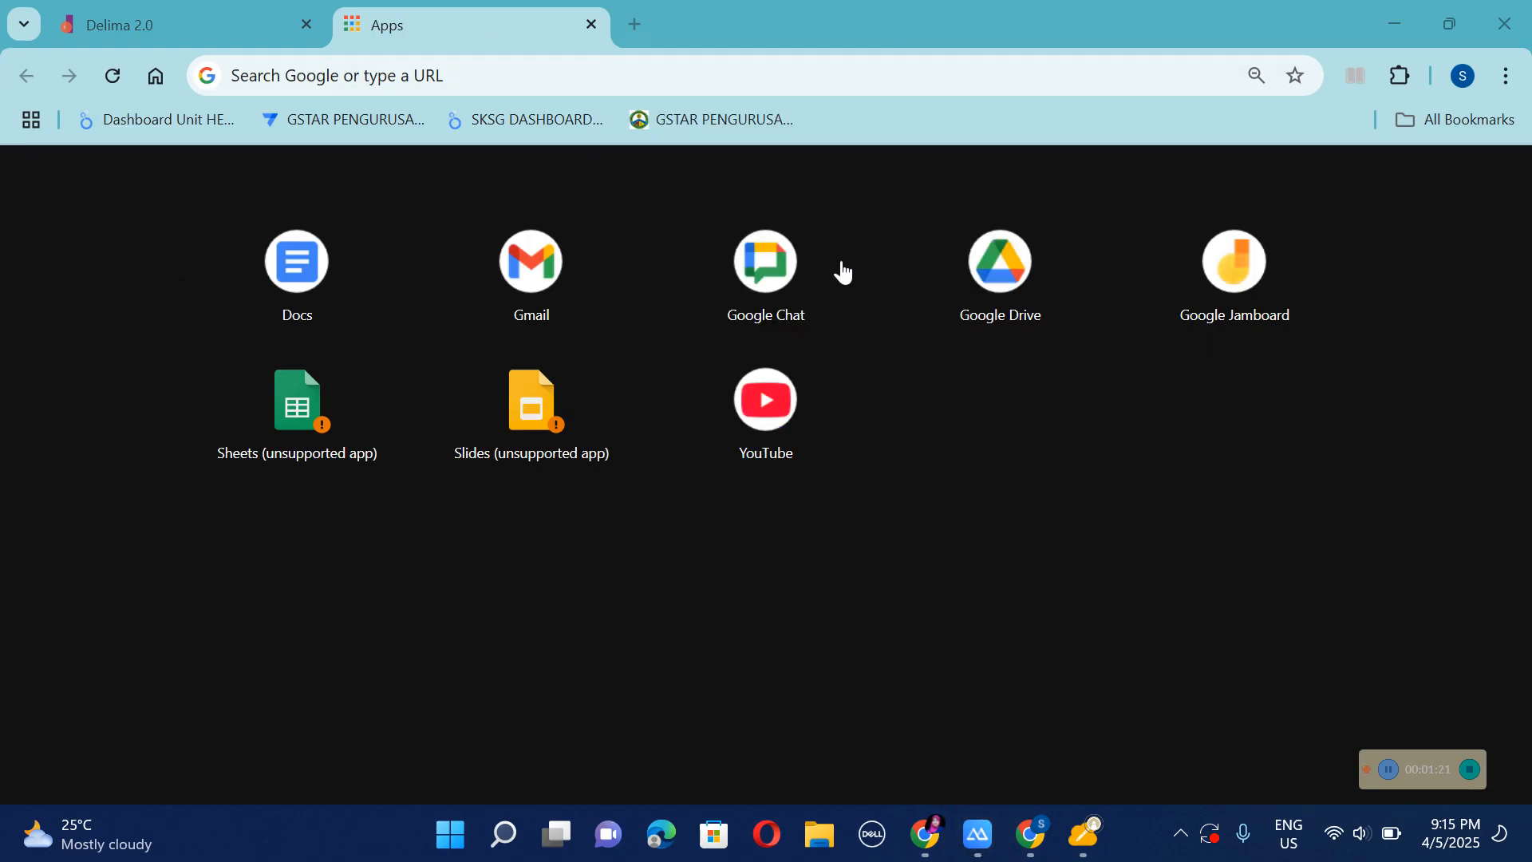
click(1002, 275)
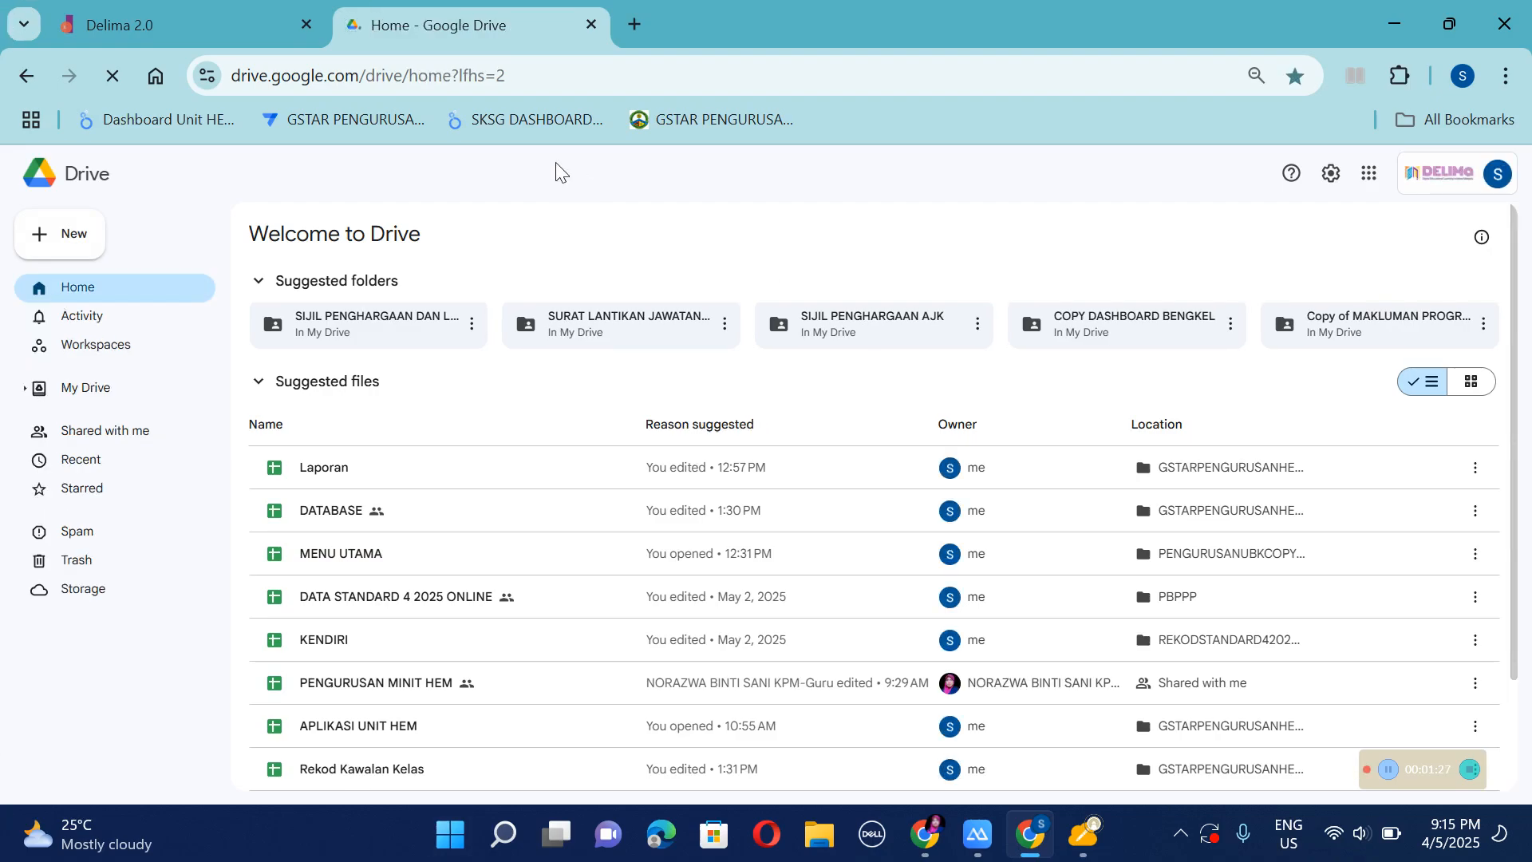
click(72, 233)
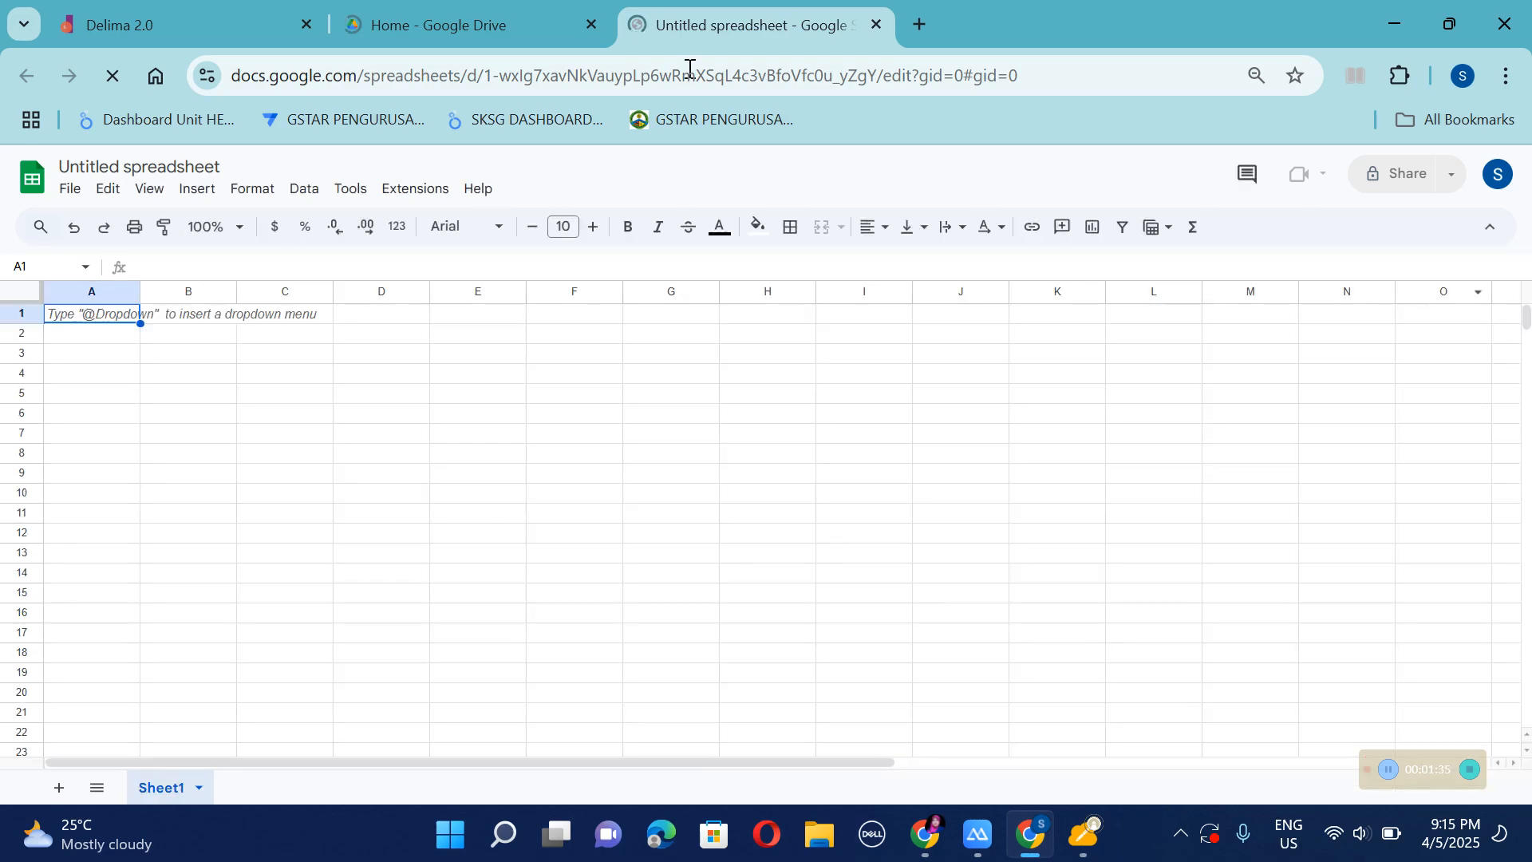
Rename the spreadsheet as APLIKASI PENGURUSAN SEKOLAH.
click(221, 166)
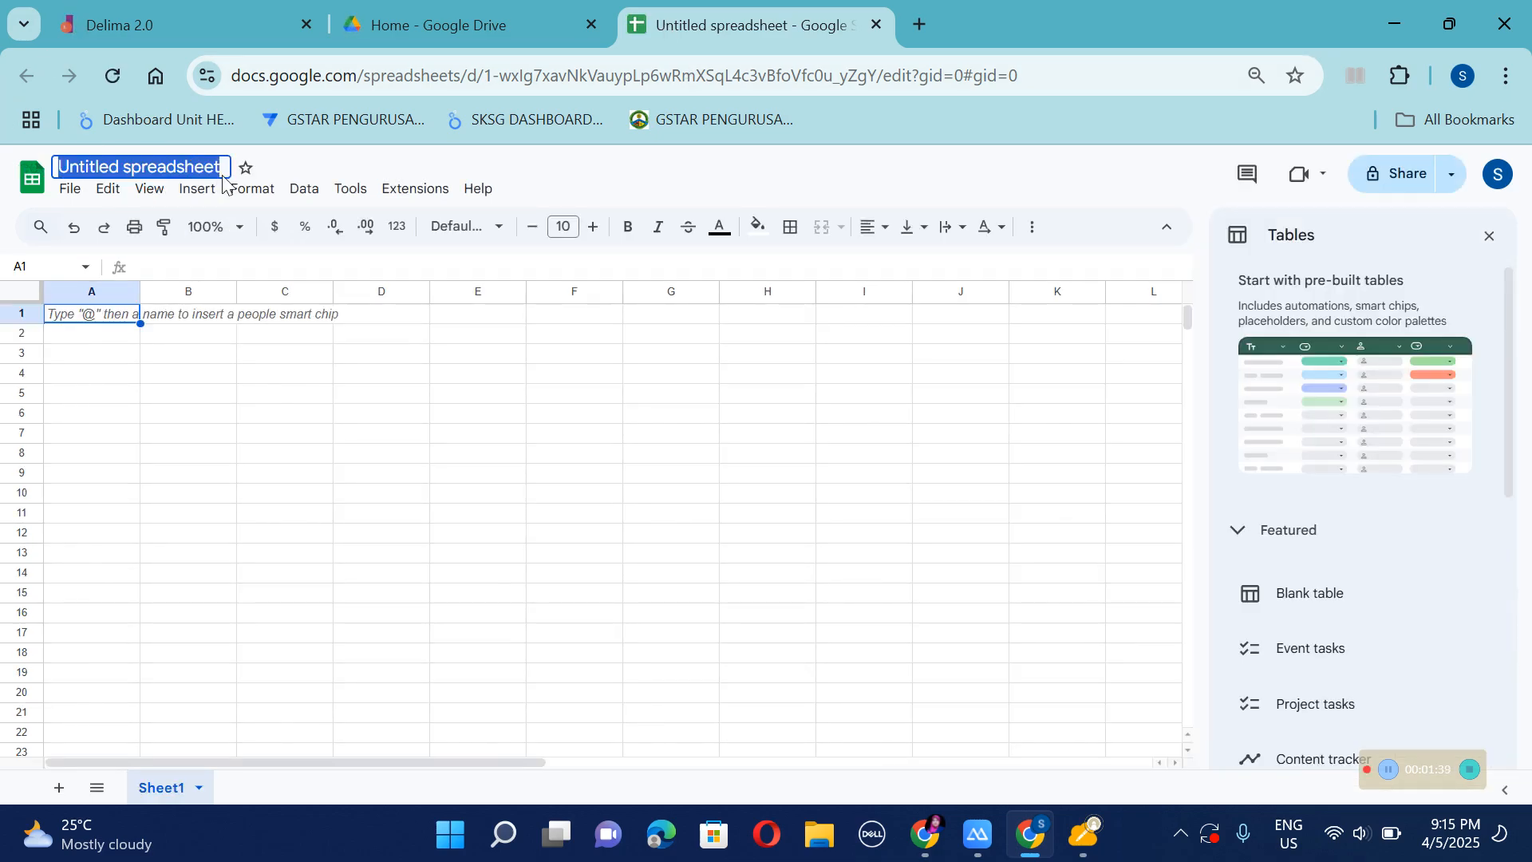
text(E)
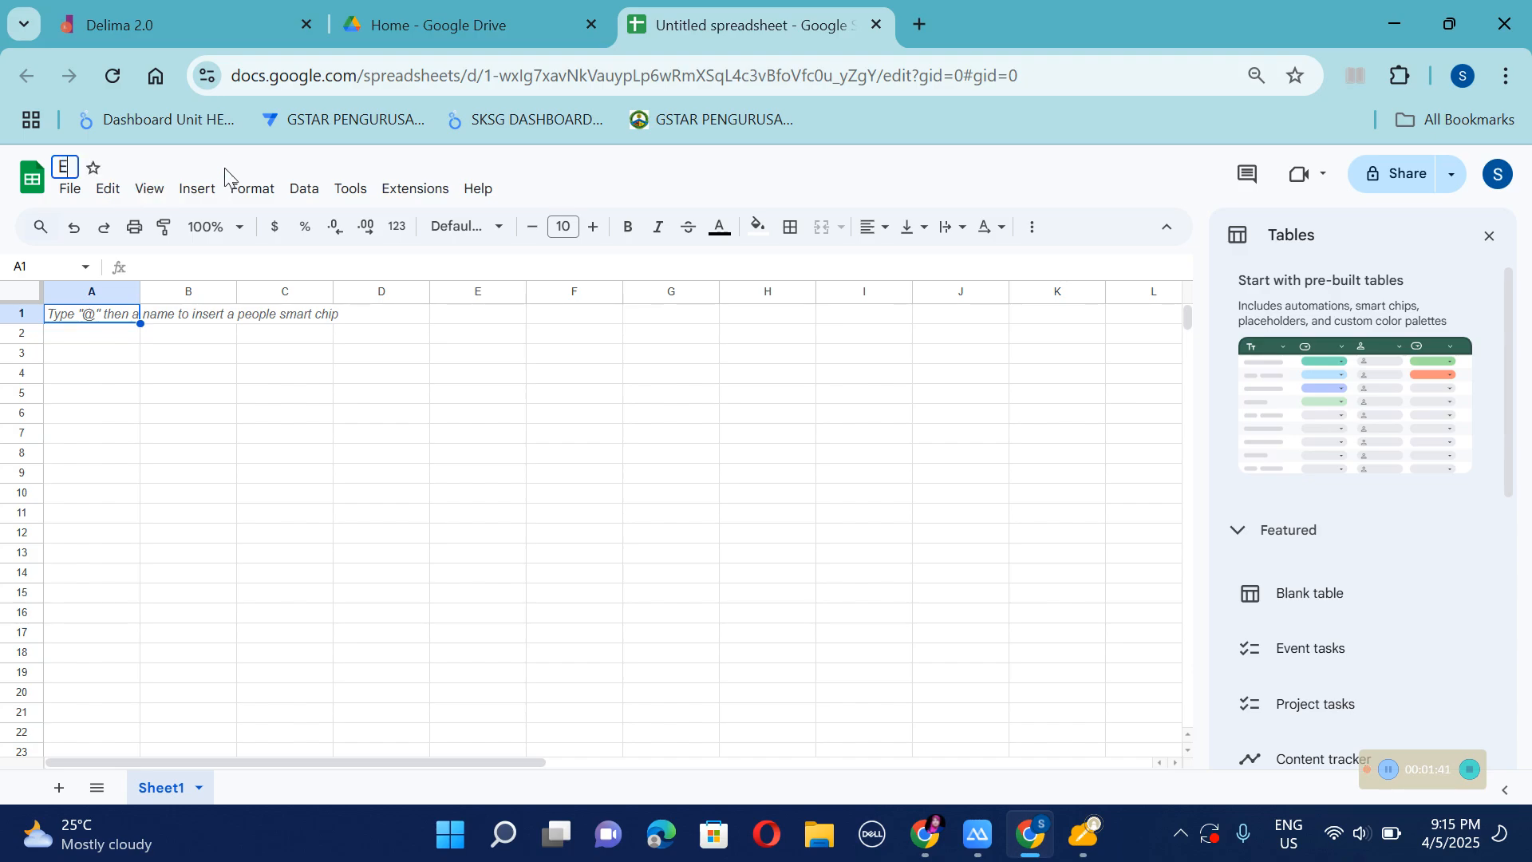
key(BackSpace)
text(P)
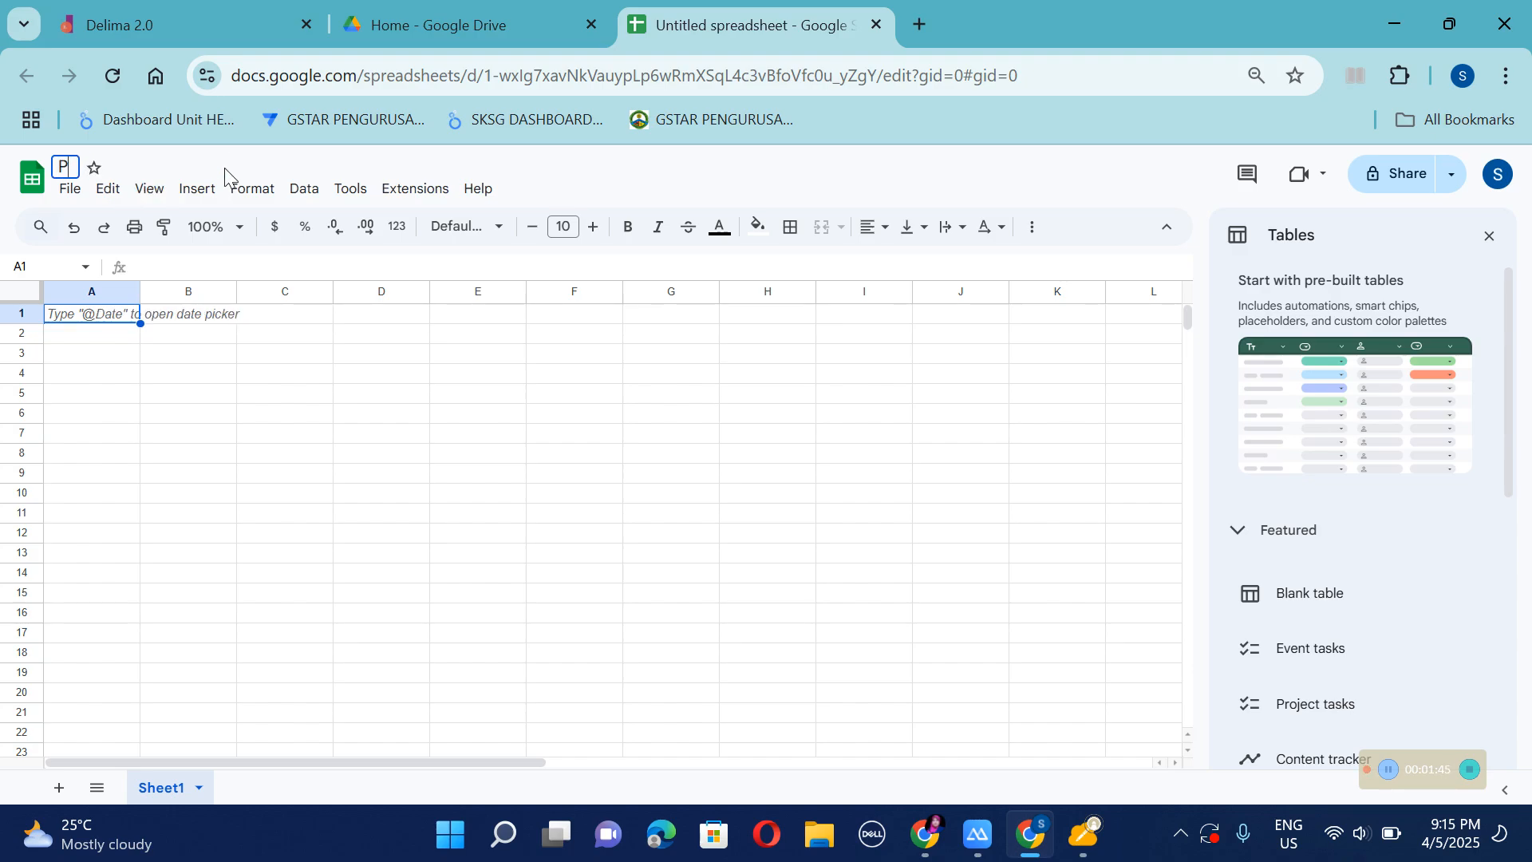
text(LIKASI PENGURUSAN)
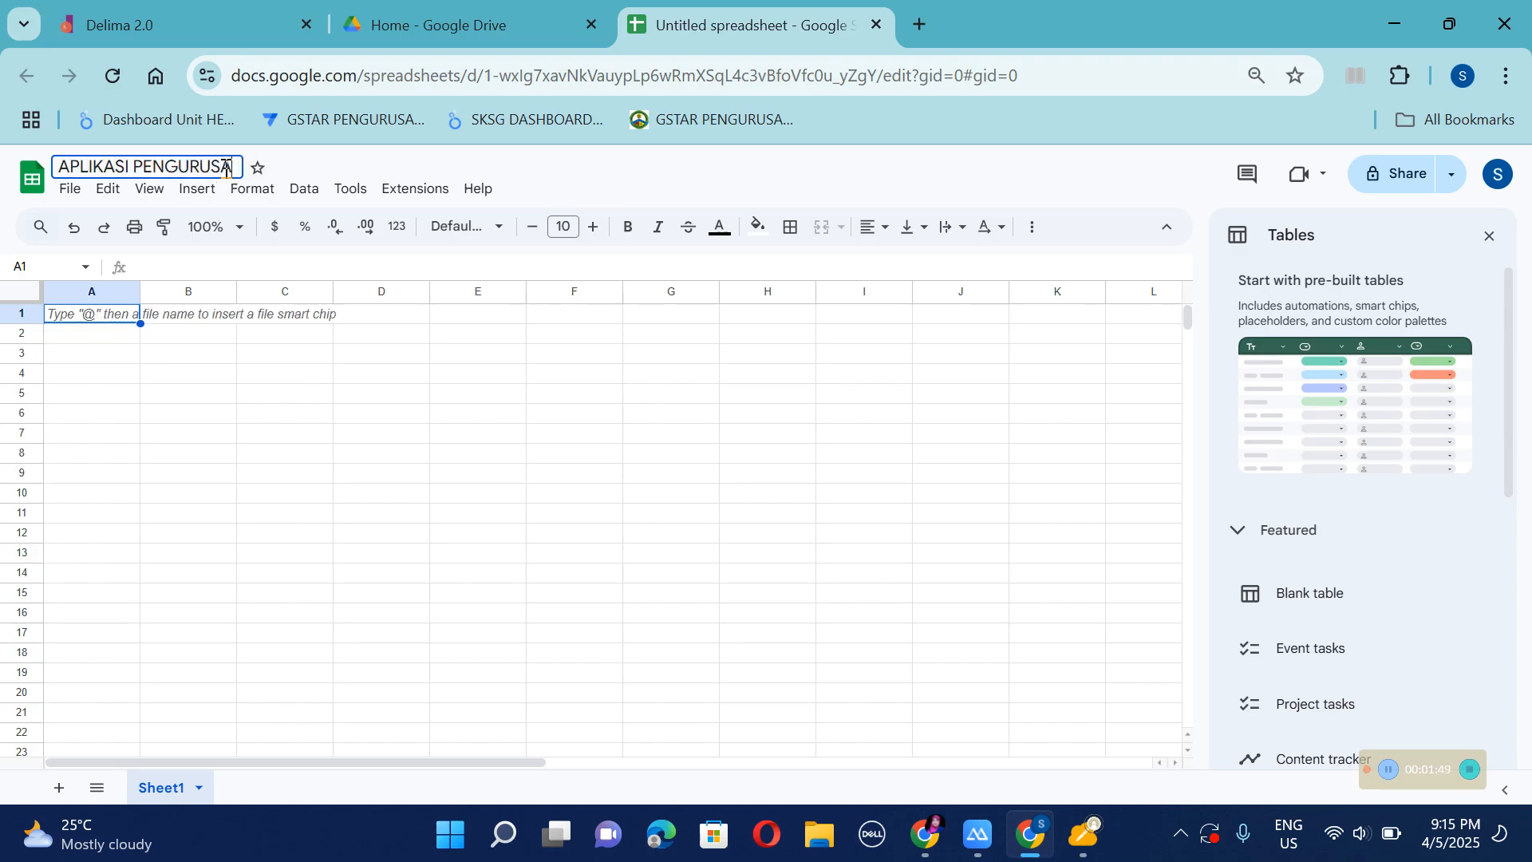
text( SEKOLAH)
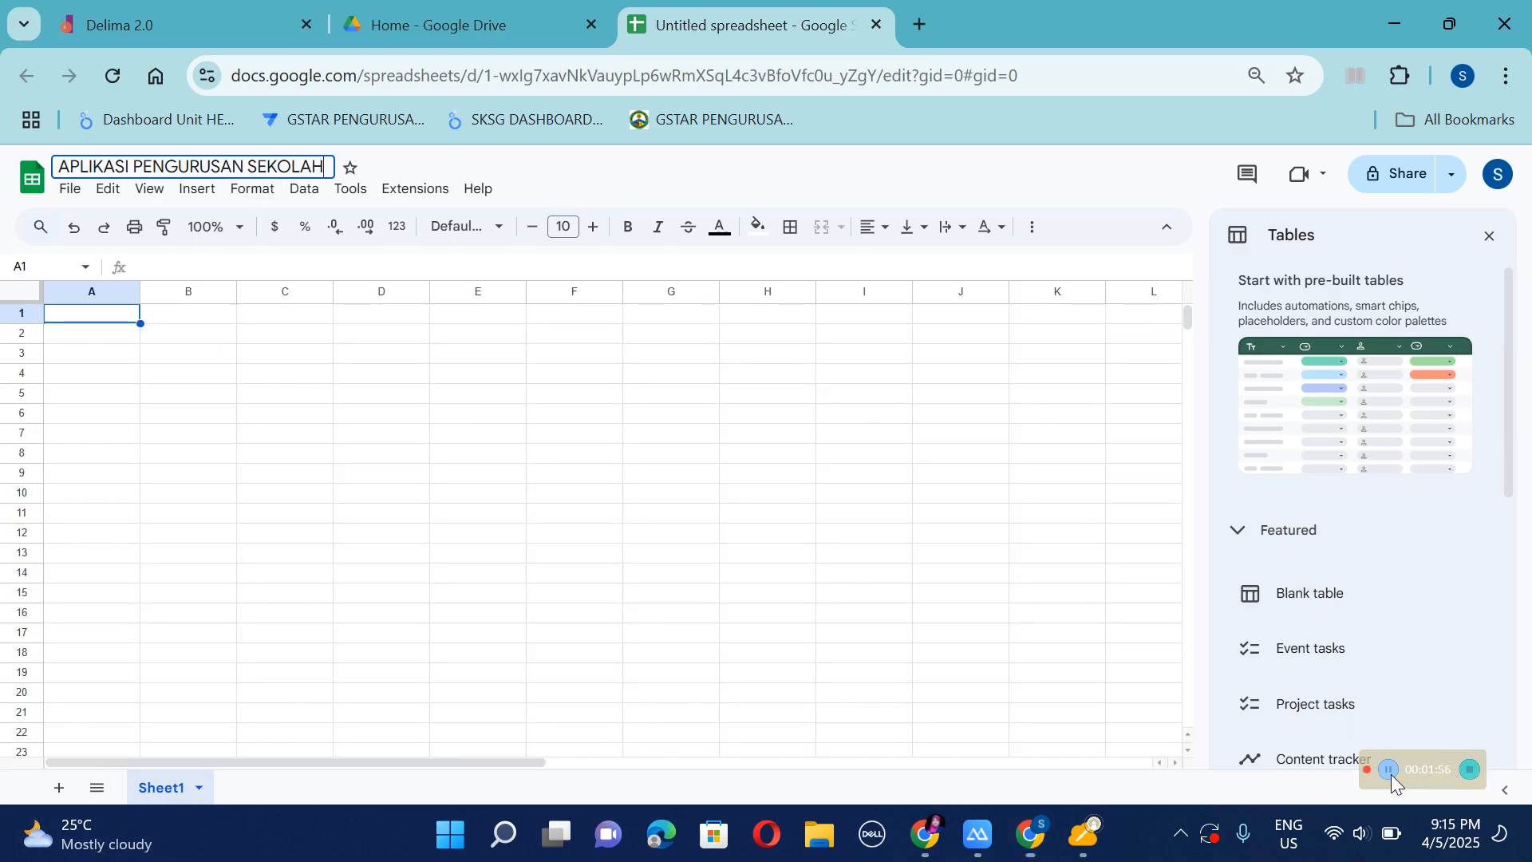
key(Return)
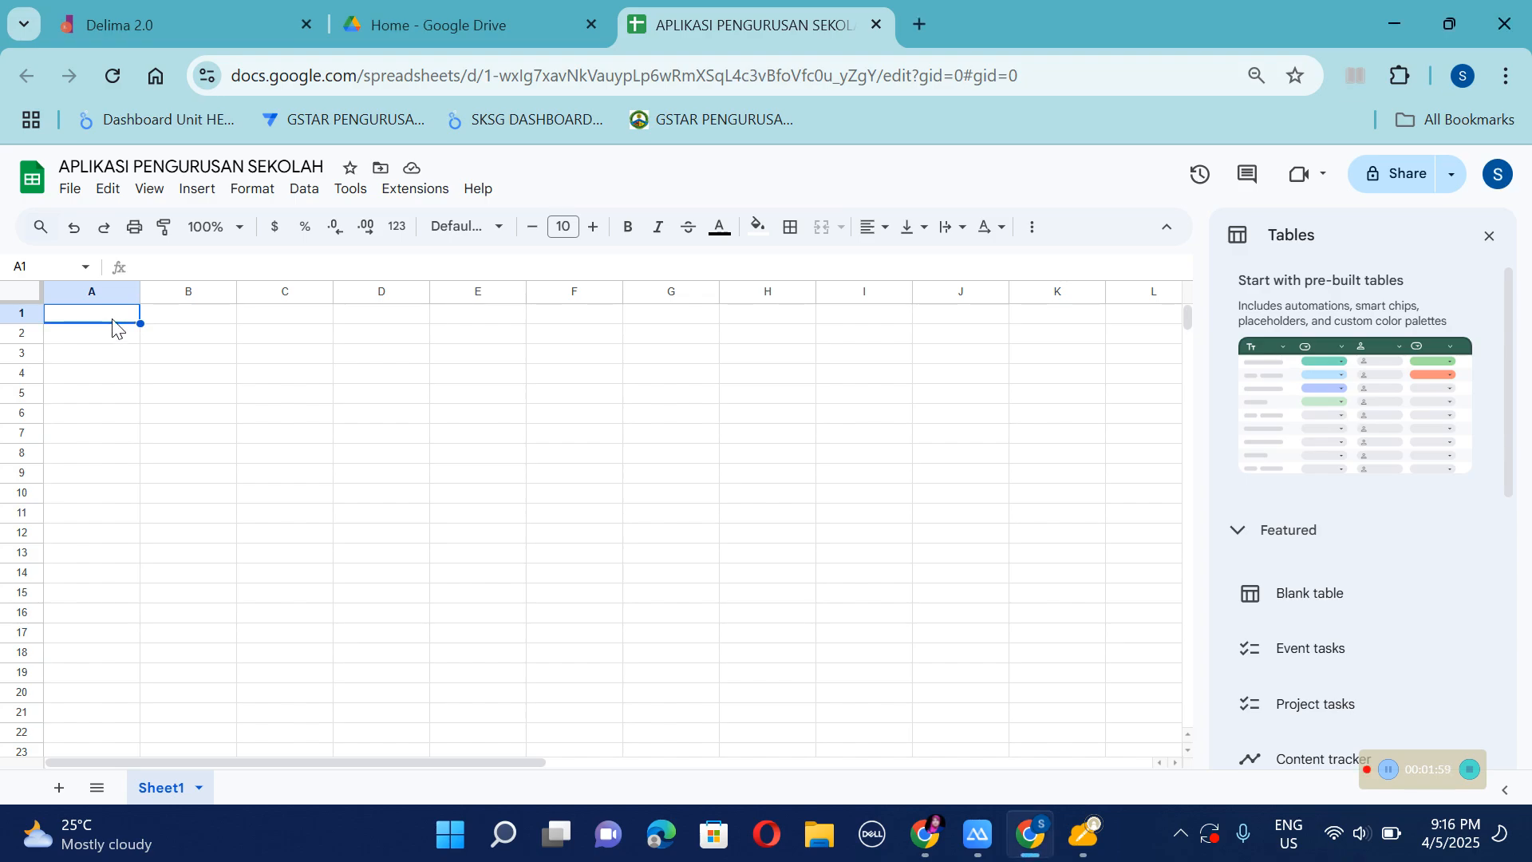
Fill A1 to G1 with the headers BIL, ICON, TAJUK, UX, APPS, URL and PENERANGAN, and go through each header cell.
text(BIL	ICON	TAJUK	UX	APPS	URL	PENERANGAN)
click(120, 380)
click(98, 319)
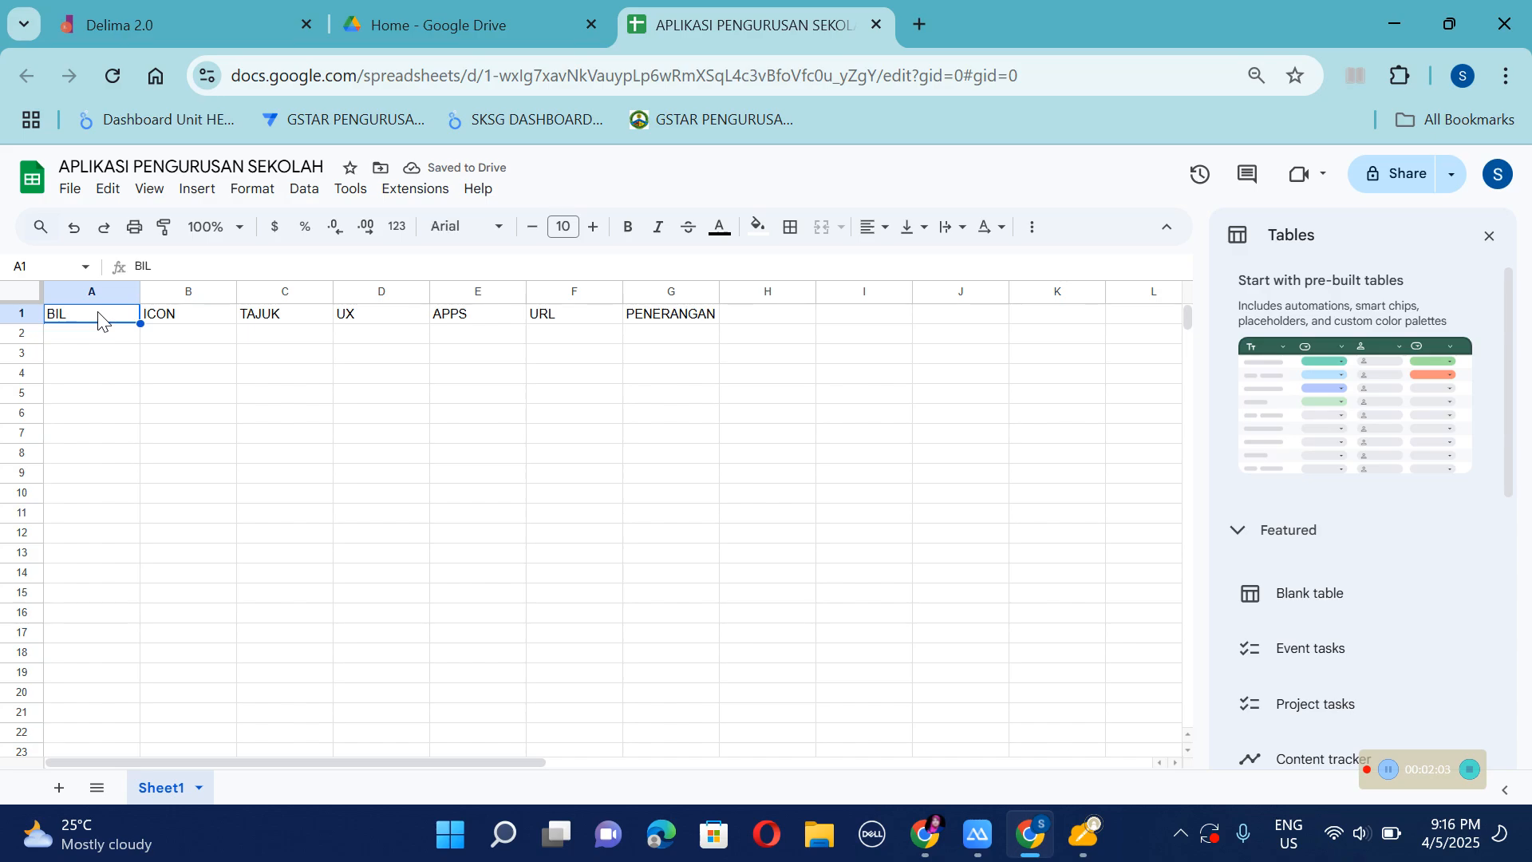
click(180, 320)
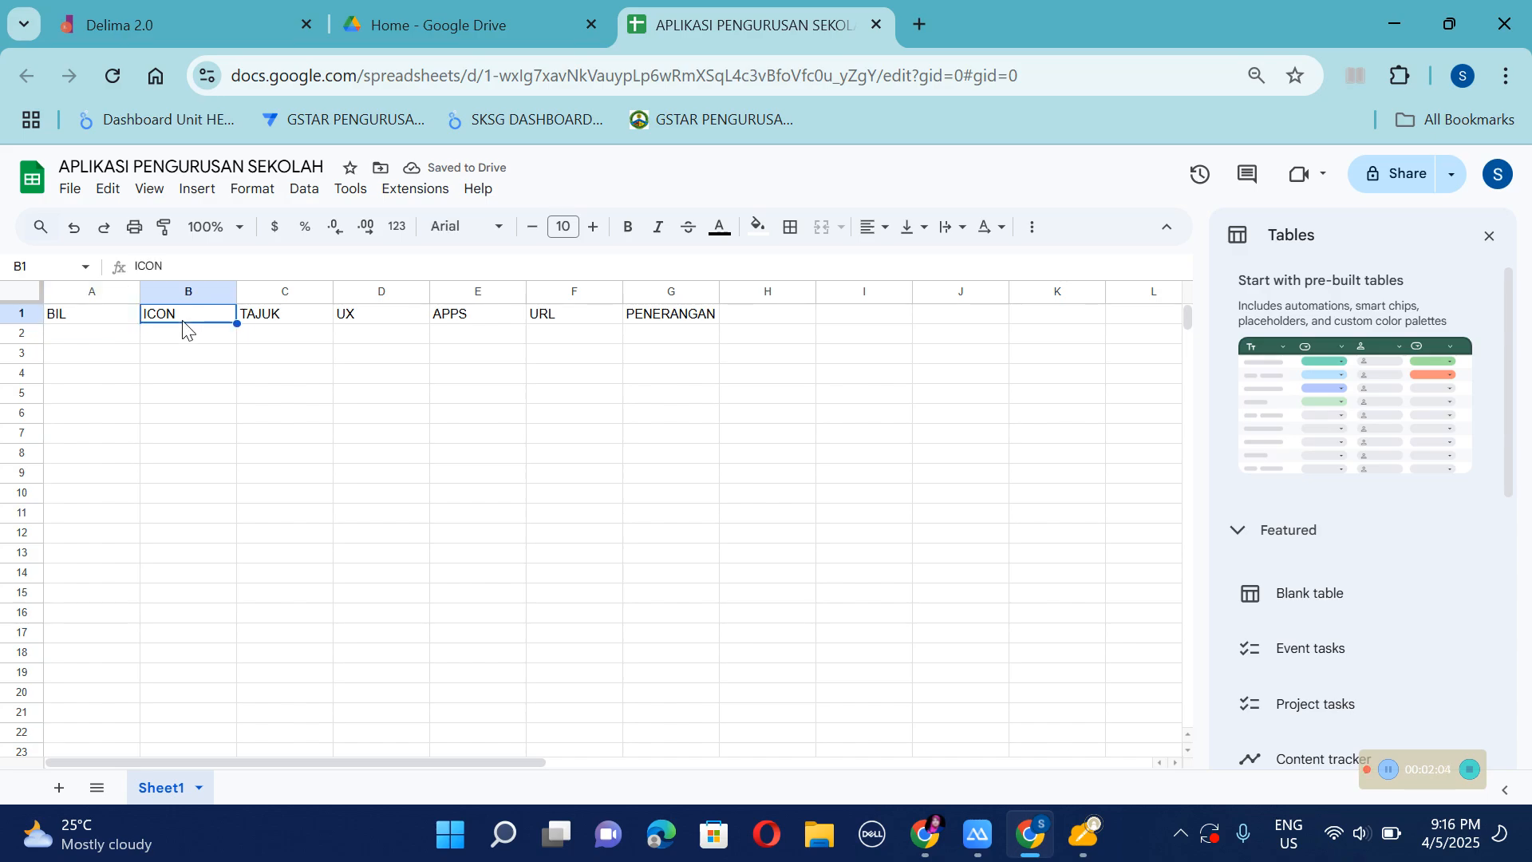
click(284, 317)
click(360, 323)
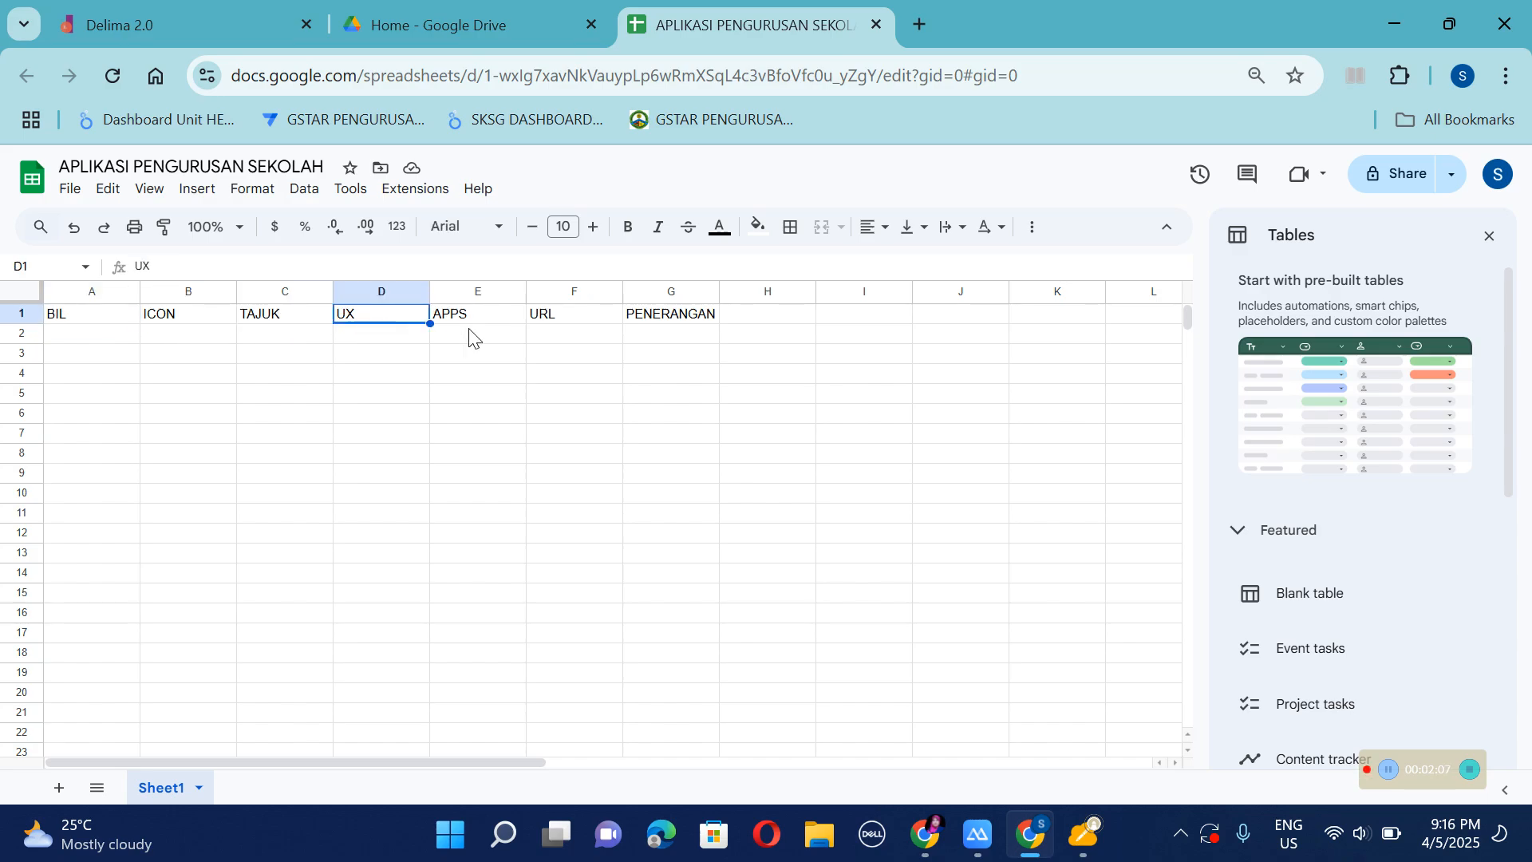
click(476, 329)
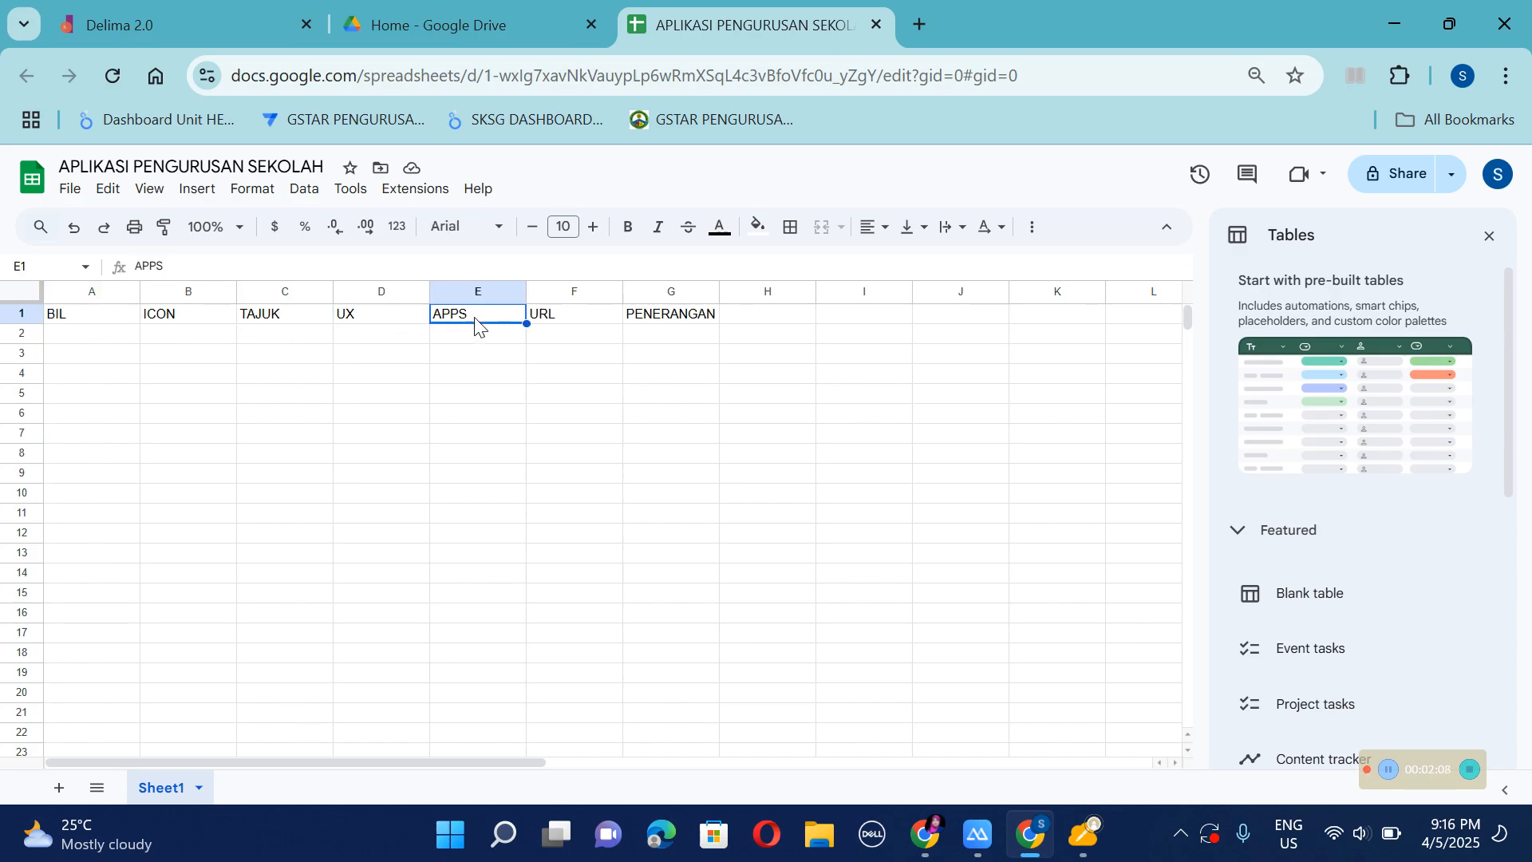
click(569, 325)
click(672, 327)
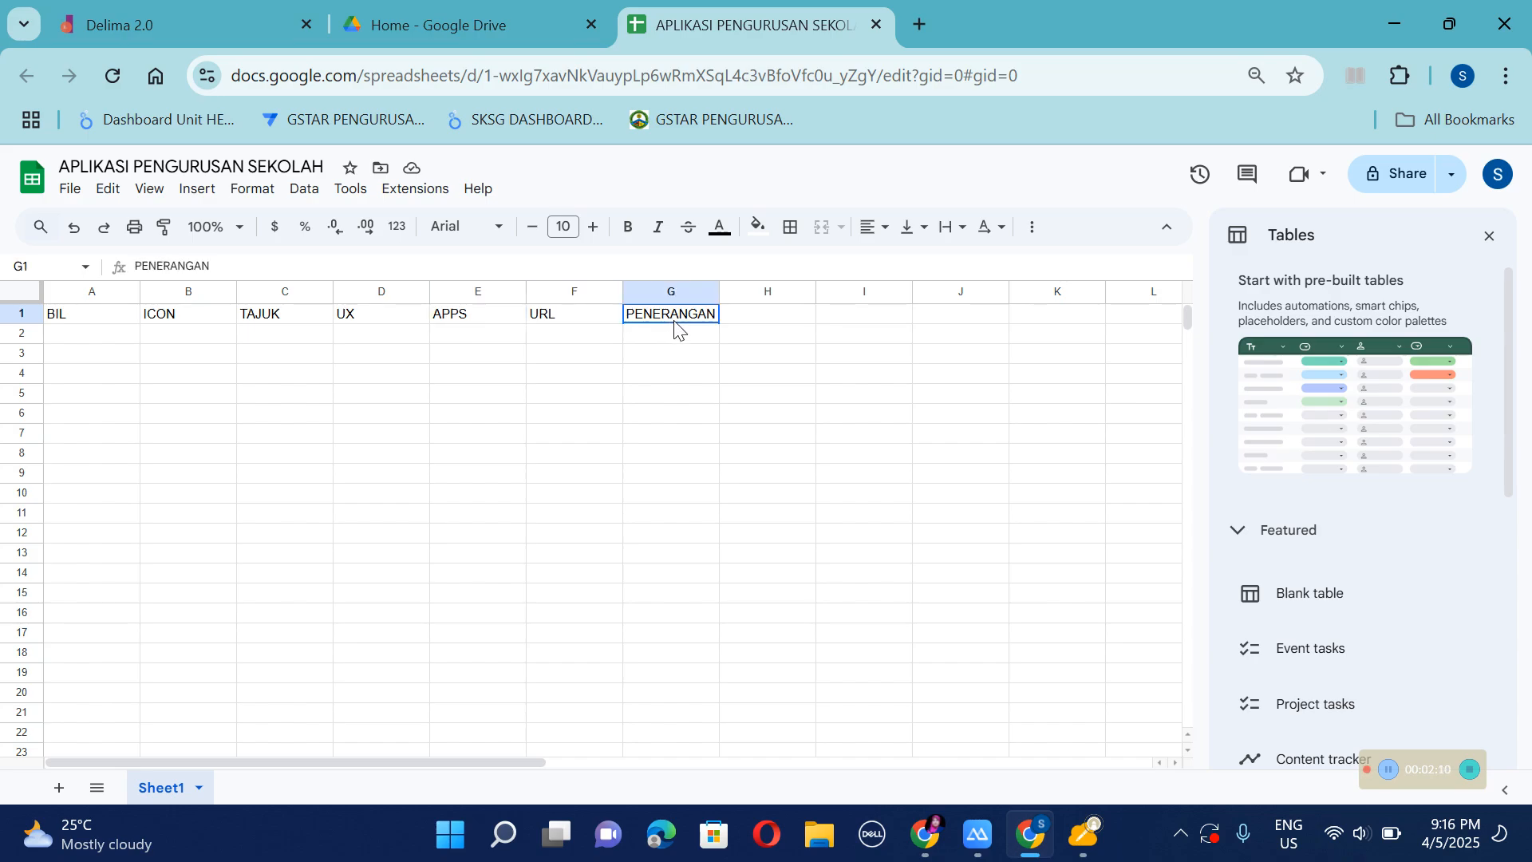
Rename the sheet Sheet1 as MENU UTAMA.
right_click(169, 801)
click(184, 550)
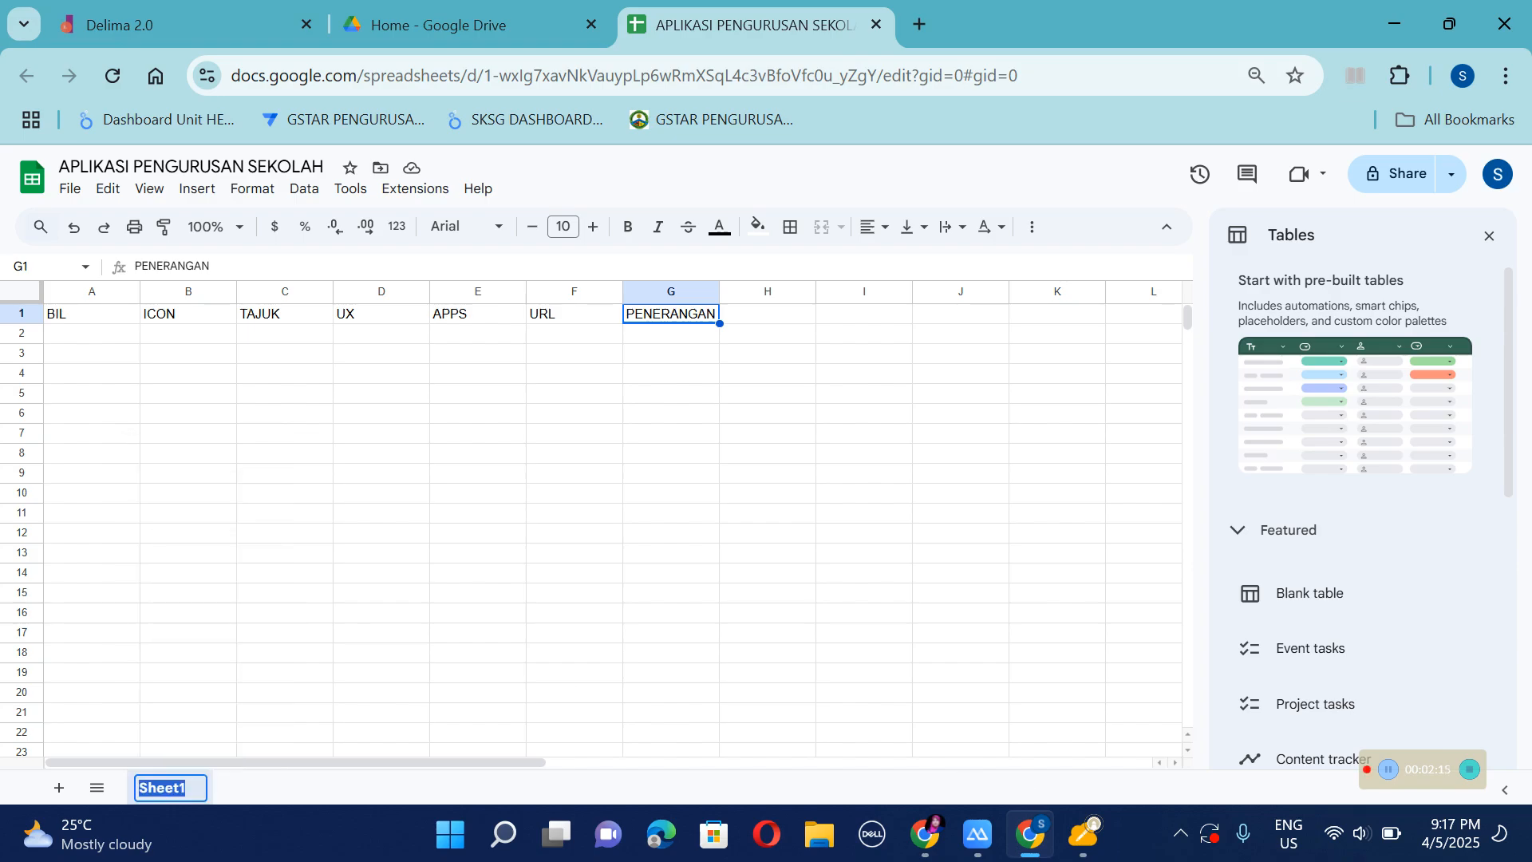
text(MENU UTAMA)
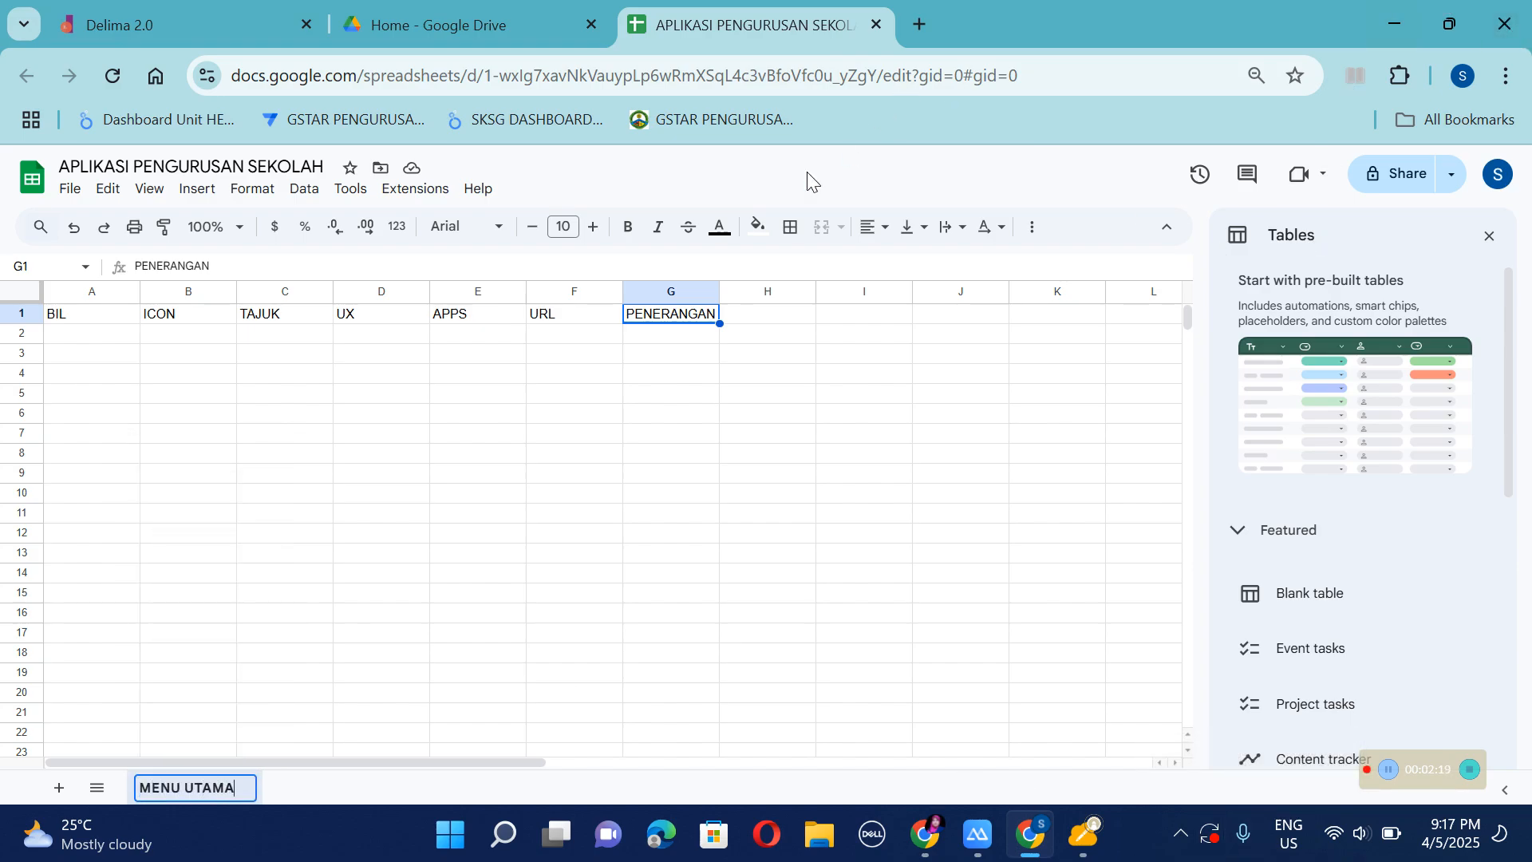
Enter PENTADBIRAN, KURIKULUM and HAL EHWAL MURID in cells C2 to C4 of the TAJUK column.
click(297, 340)
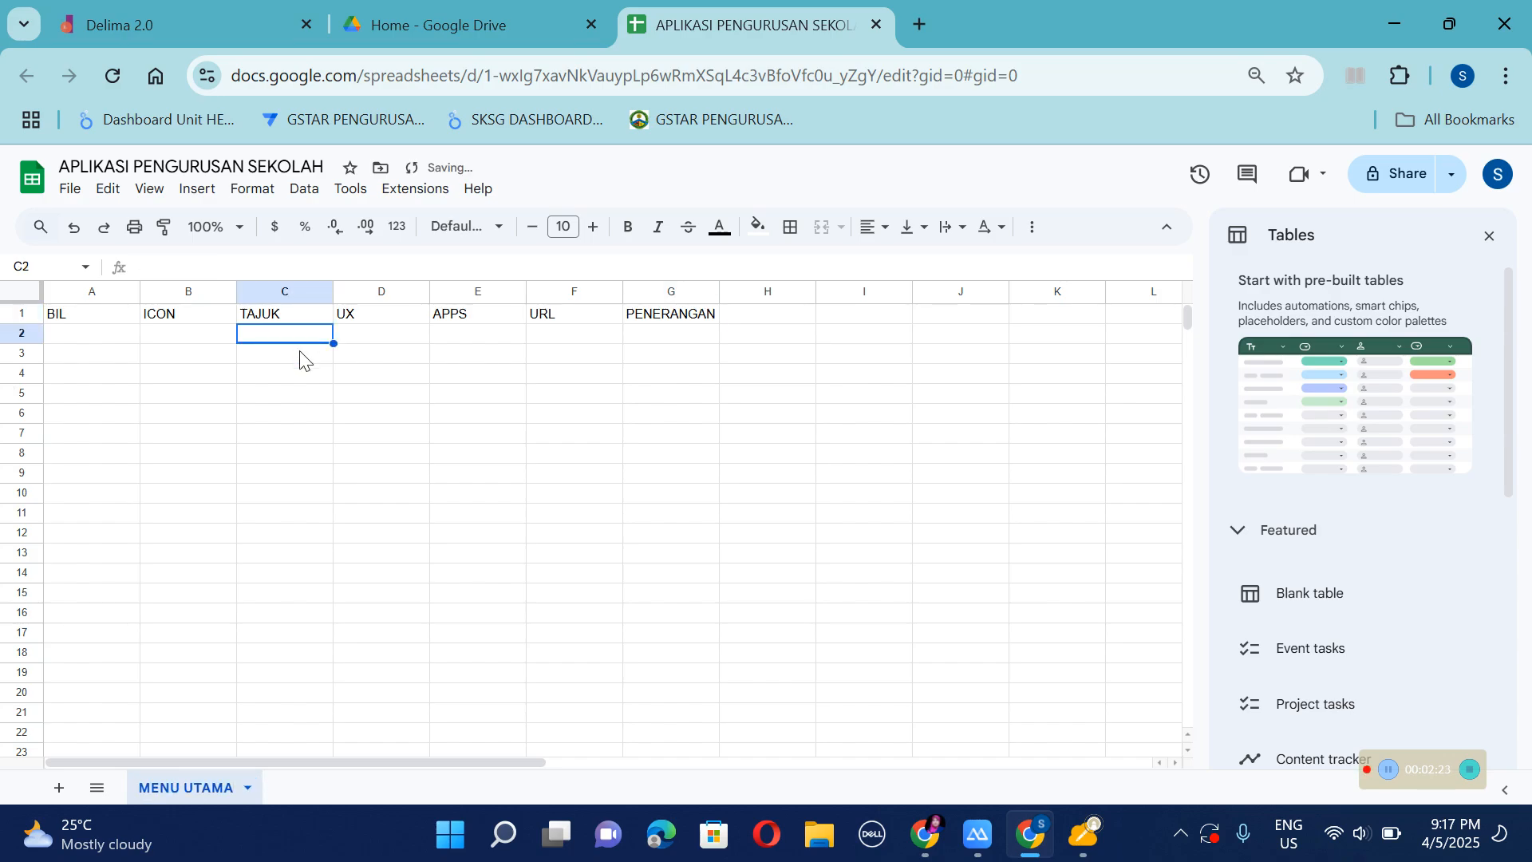
text(PENTADBIA)
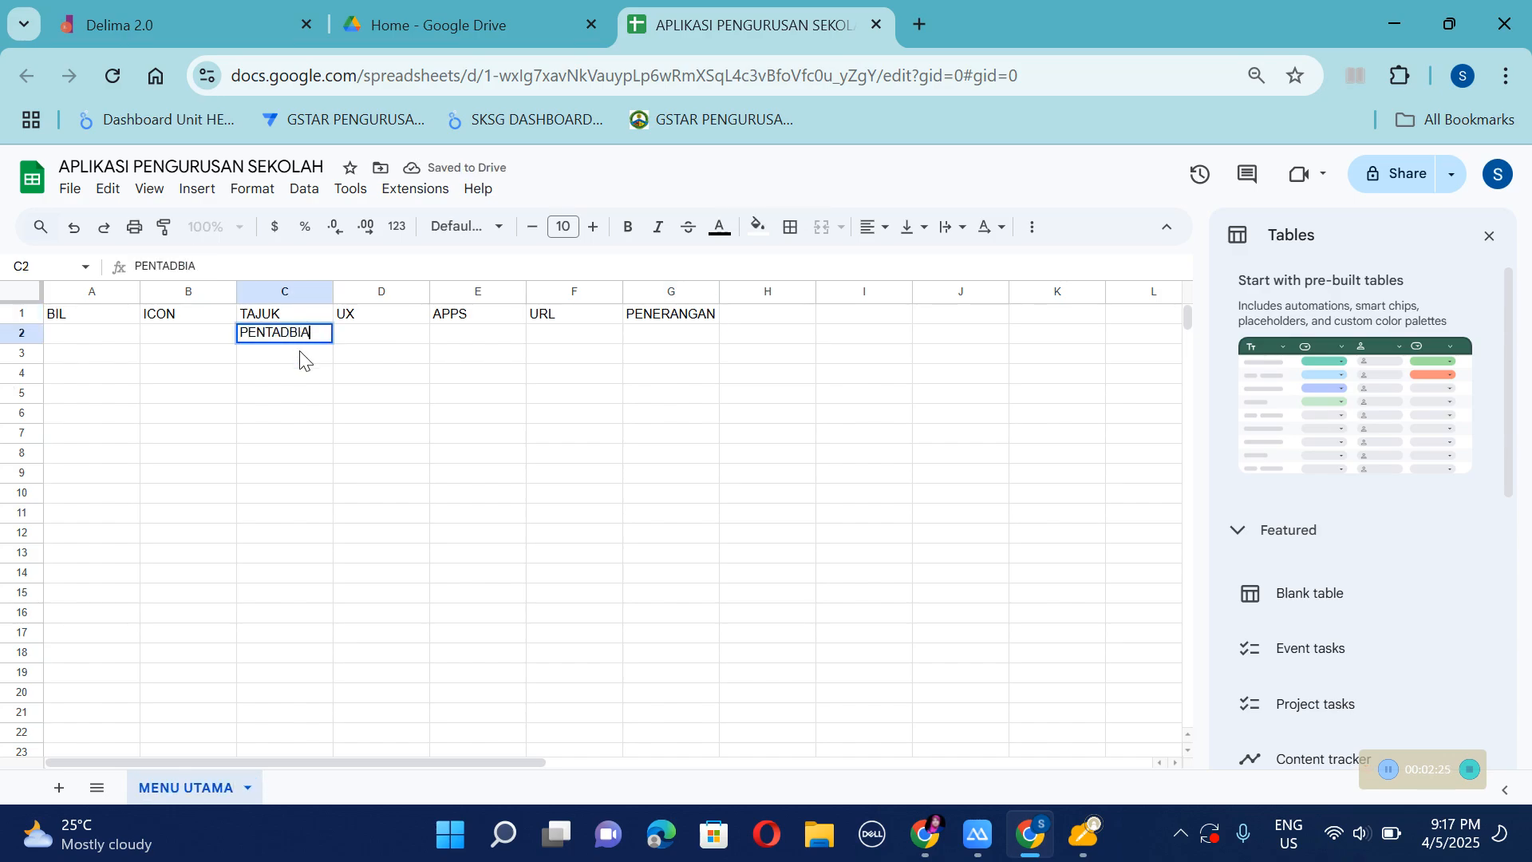
key(BackSpace)
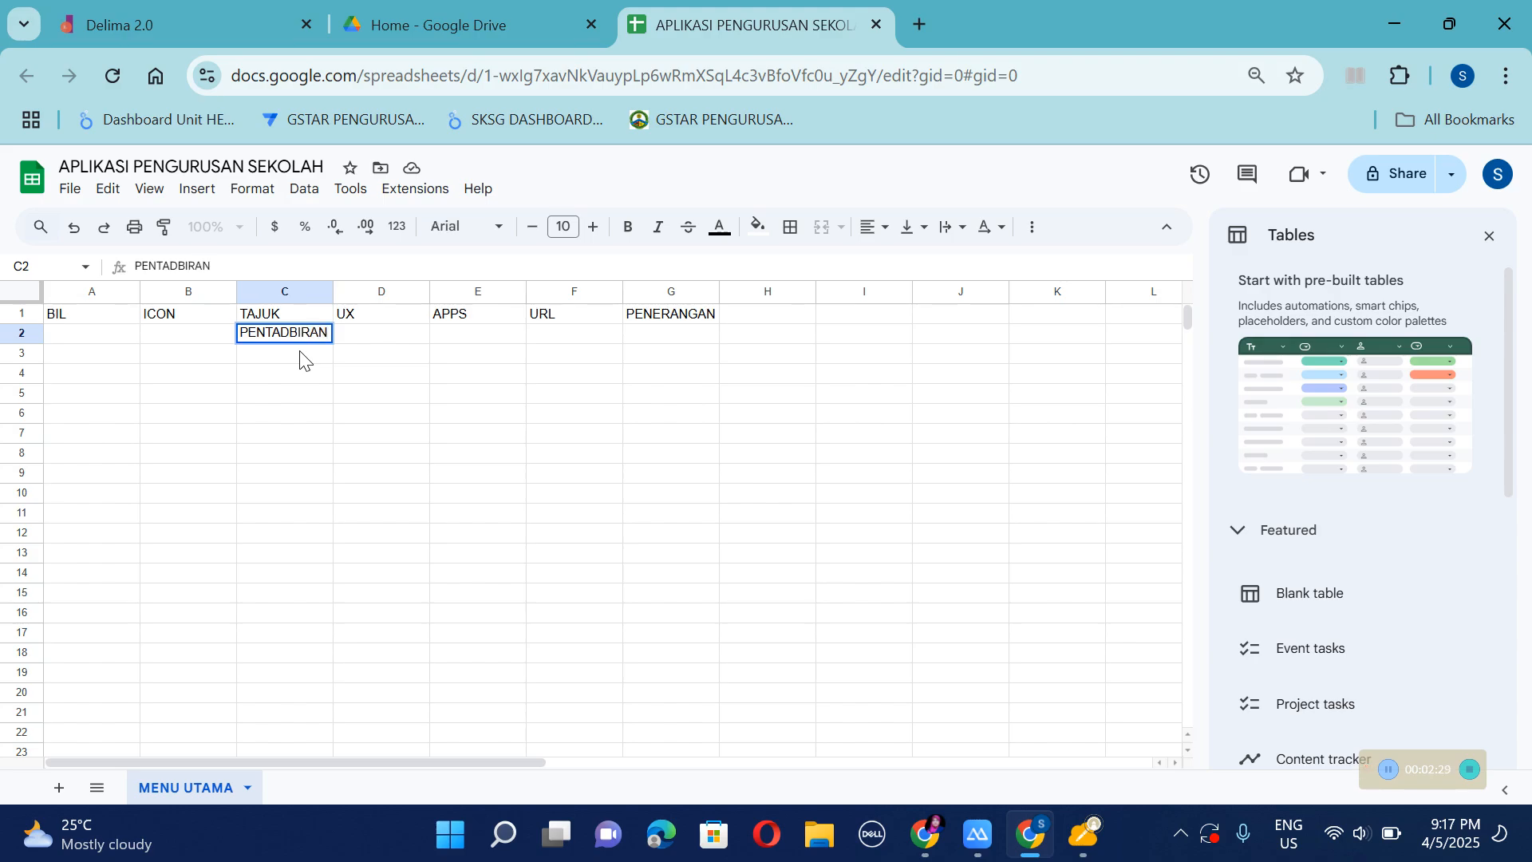
key(Return)
text(KURIKULUM)
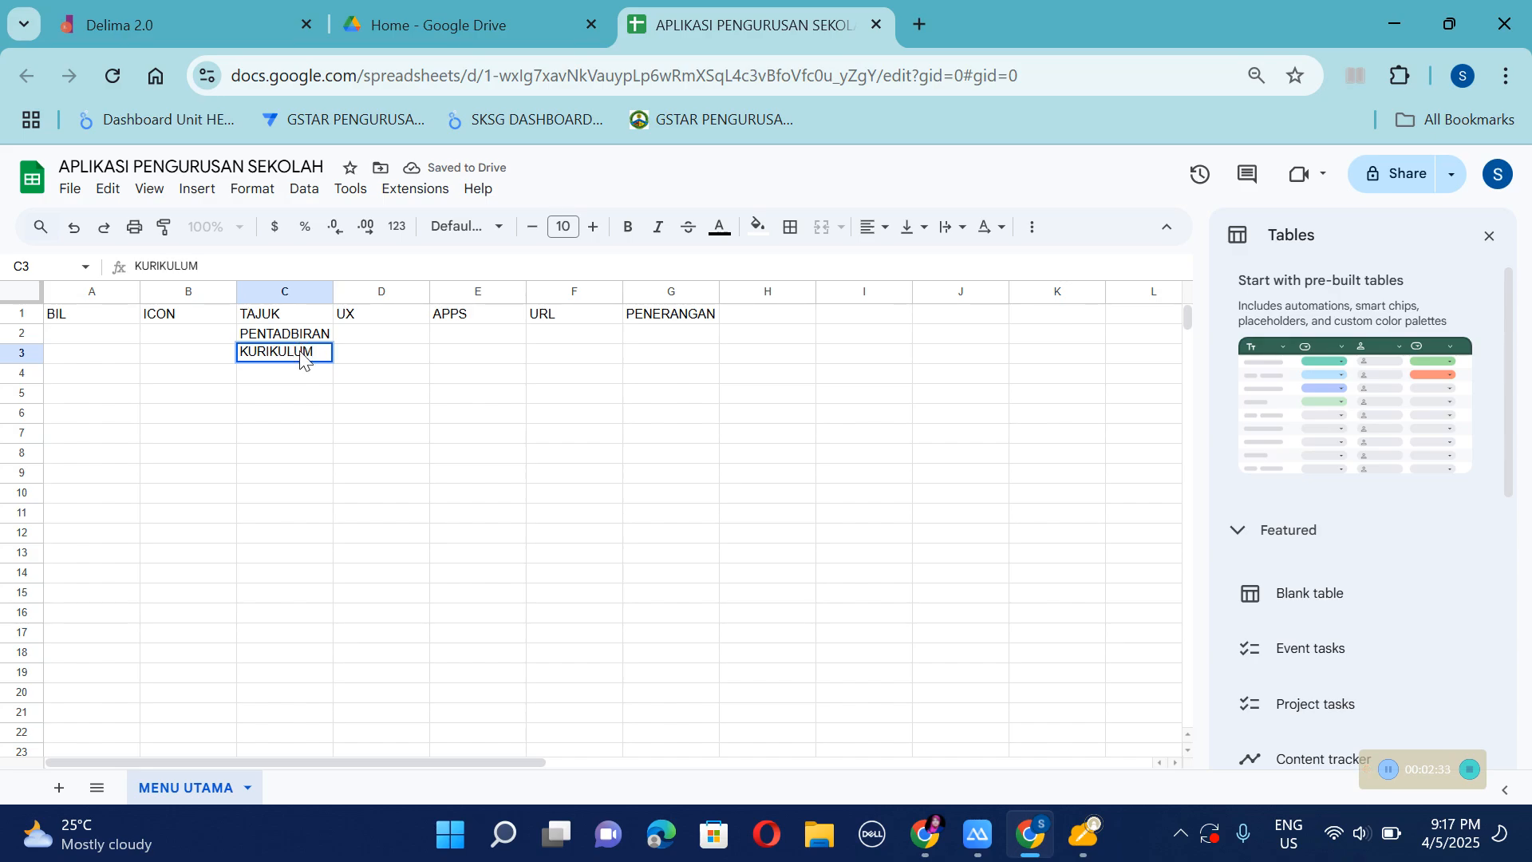
key(Return)
text(HAL)
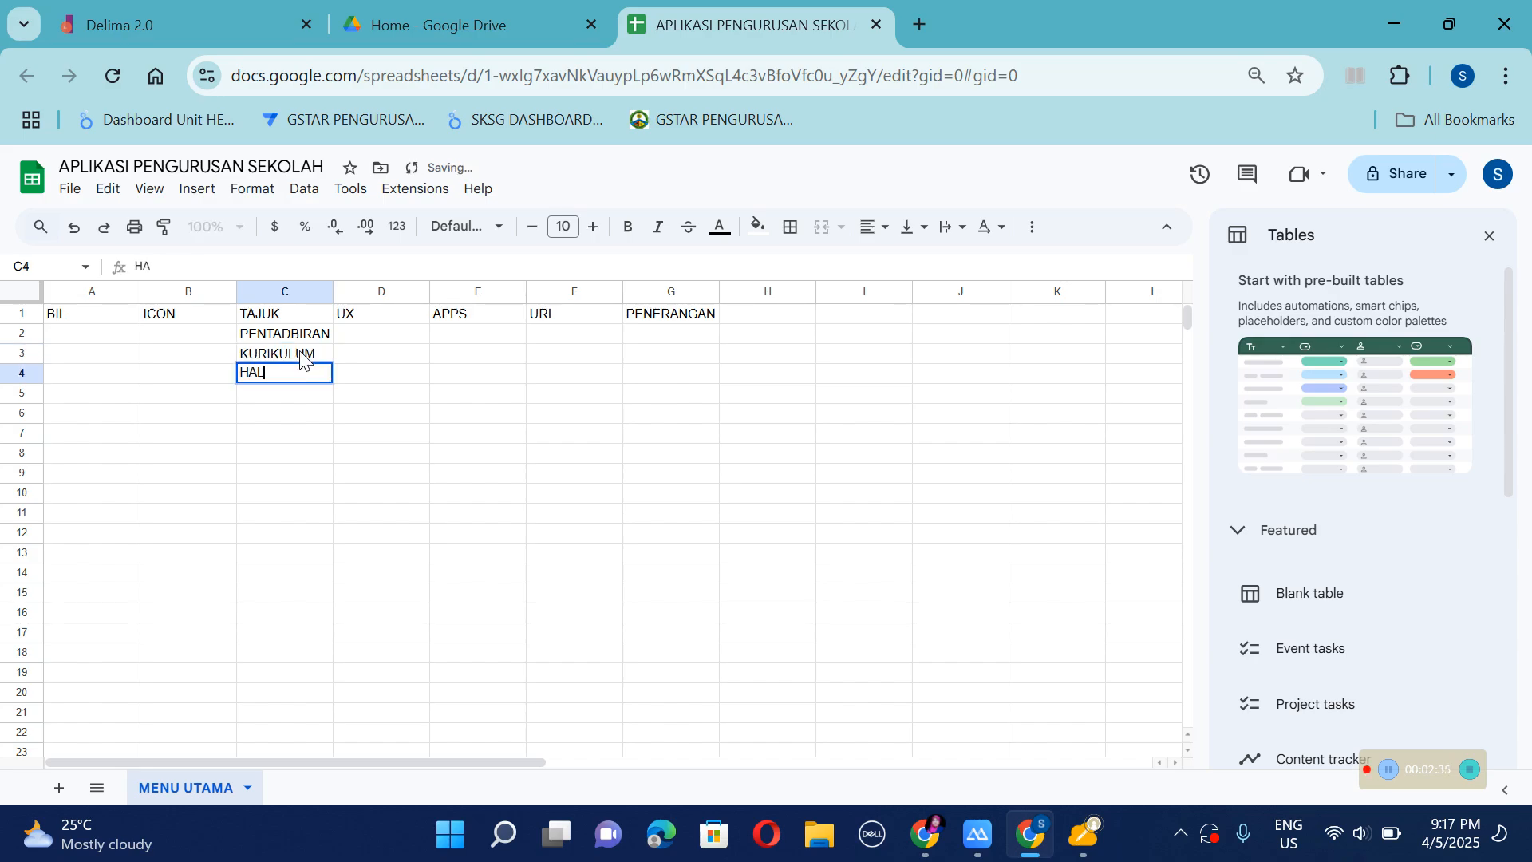
text( EHWAL M)
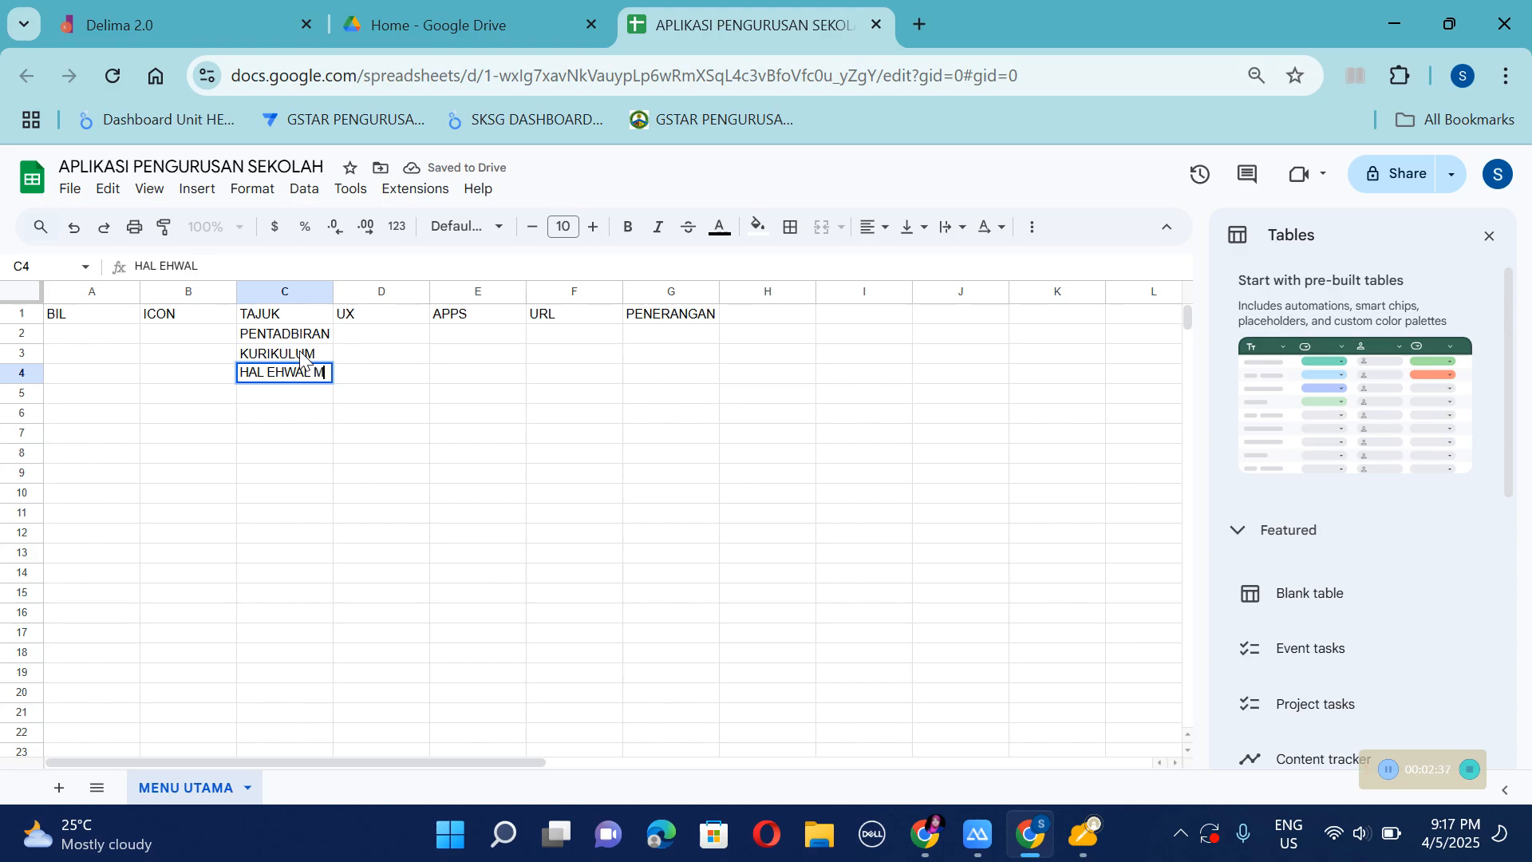
text(URID)
key(Return)
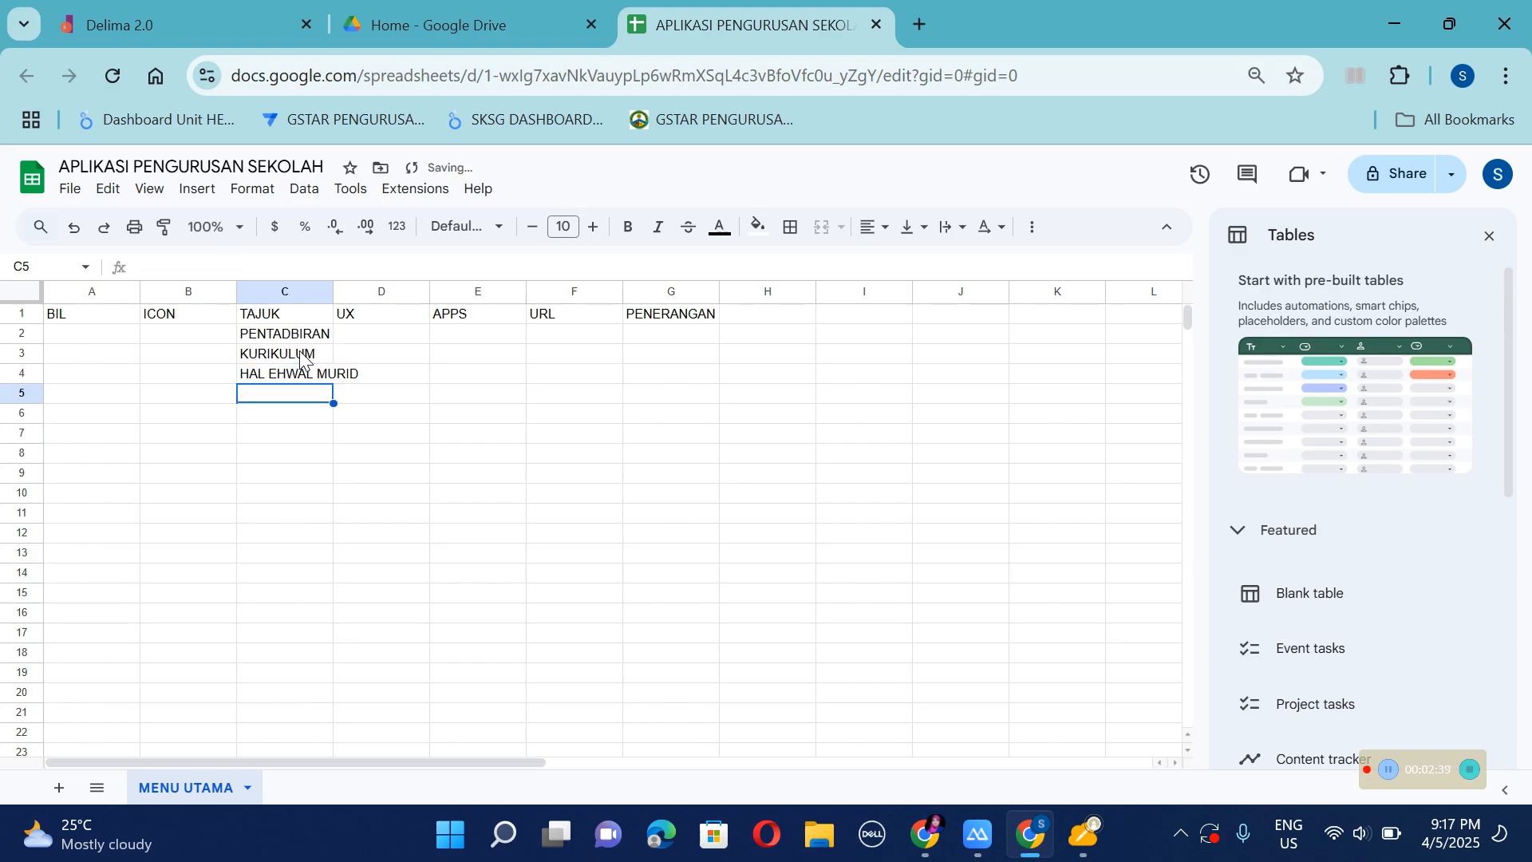
Enter KOKURIKULUM in cell C5 and widen column C so the TAJUK entries fit.
text(KOKURIKULUM)
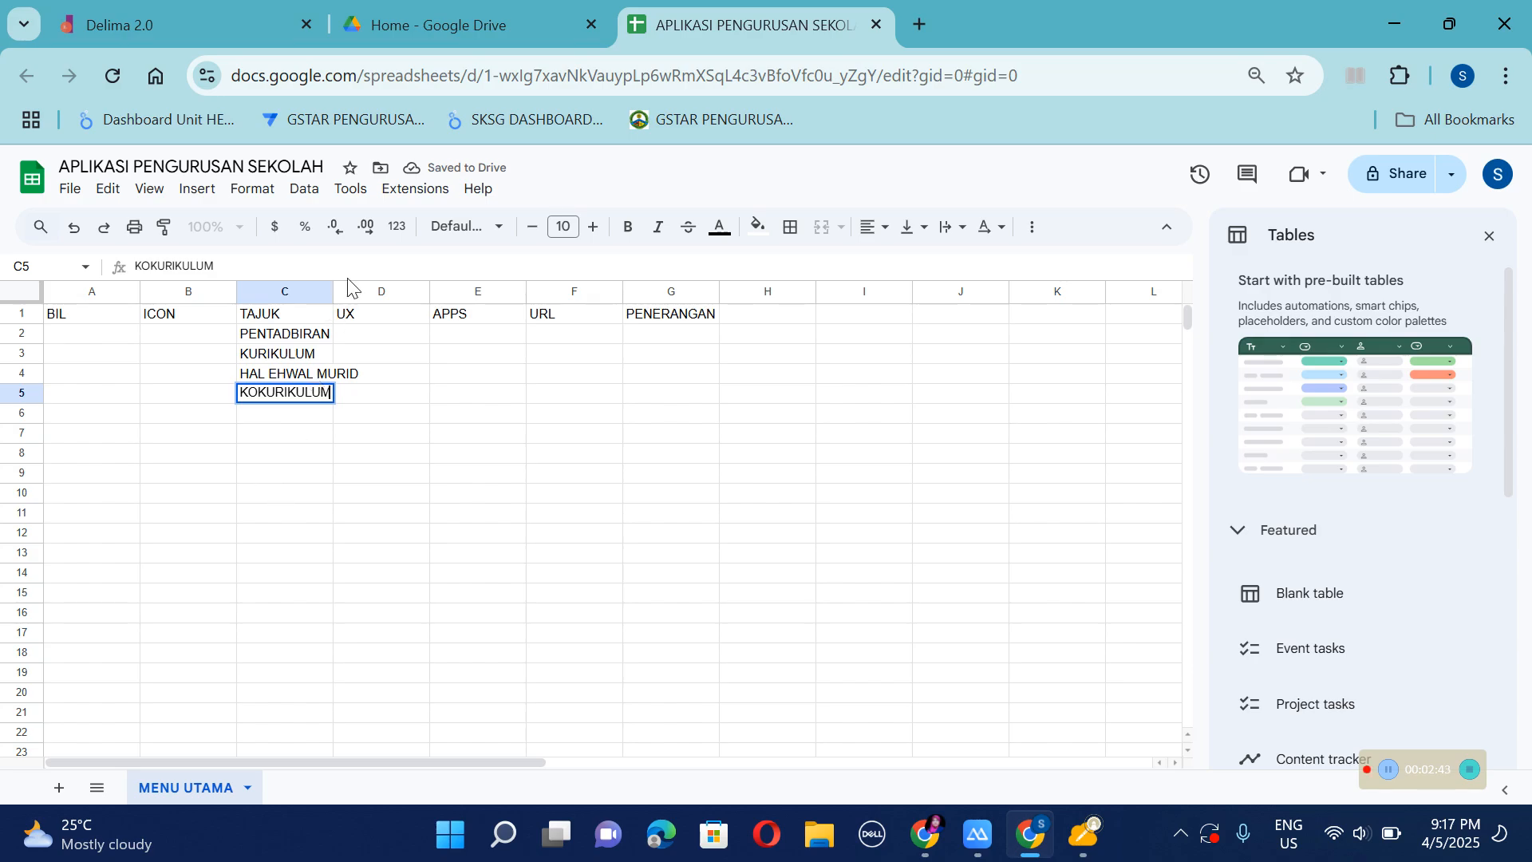
click(285, 492)
drag(333, 292, 423, 300)
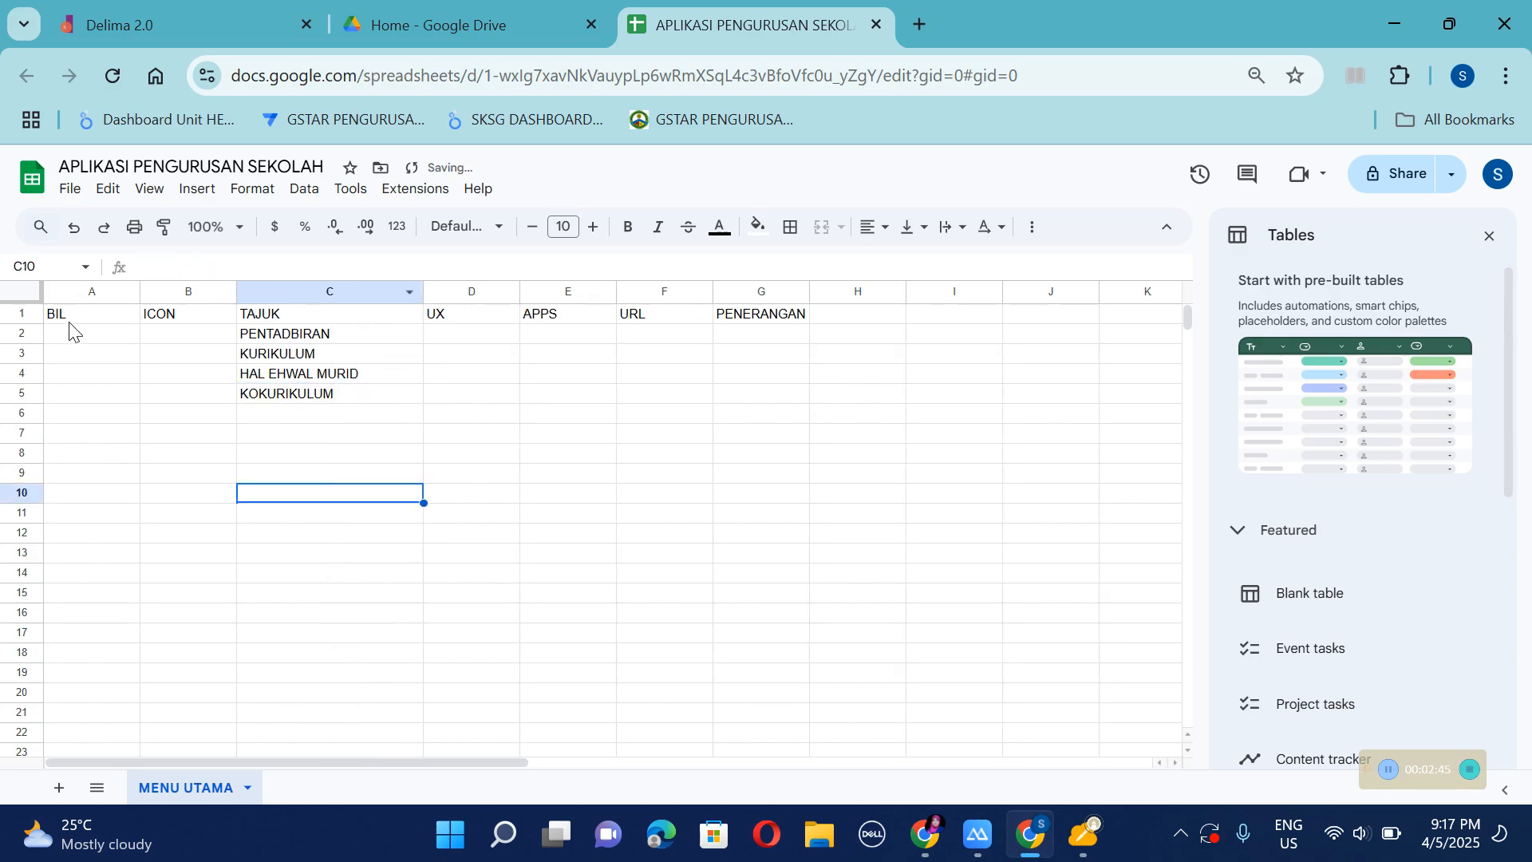
click(70, 338)
text(1)
key(Return)
text(3)
key(Return)
text(4)
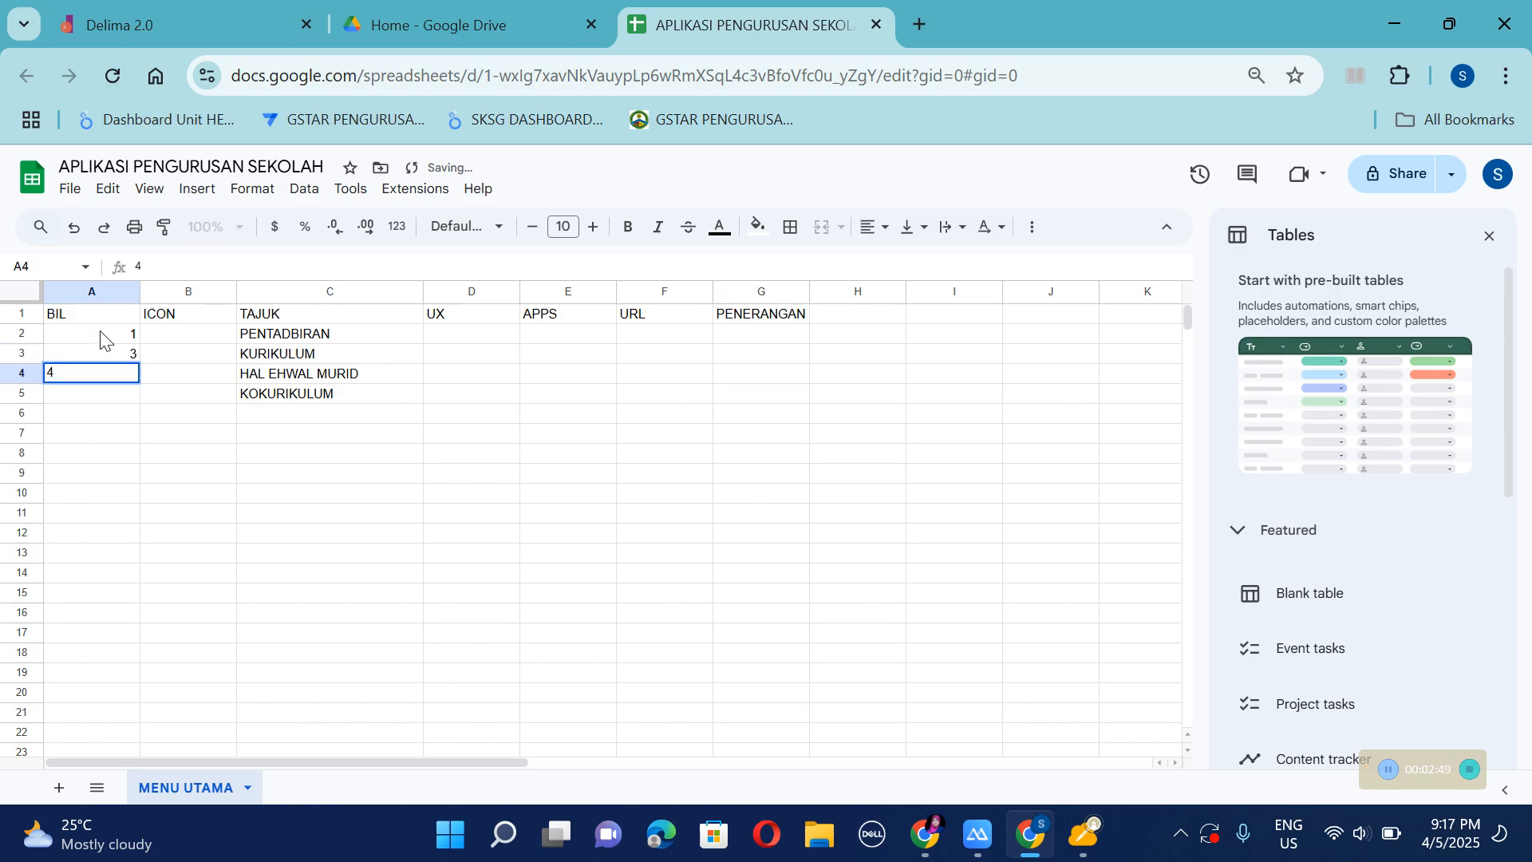
key(Up)
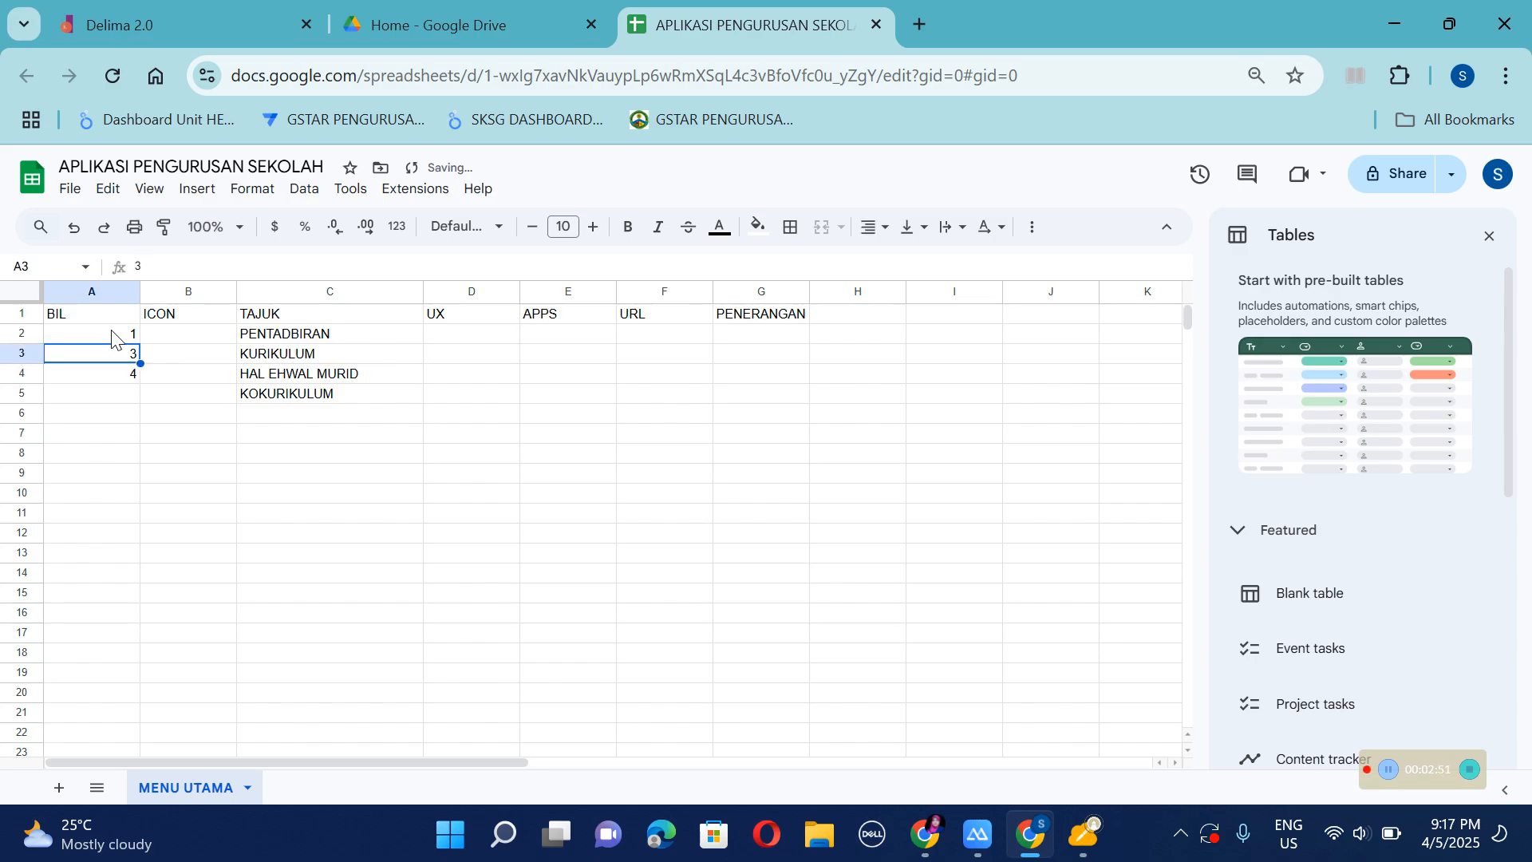
key(Delete)
key(Up)
text(2)
click(151, 369)
drag(129, 337, 131, 372)
key(Delete)
Number the four TAJUK entries 1 to 4 in cells A2 to A5 of the BIL column.
text(1)
key(Return)
text(2)
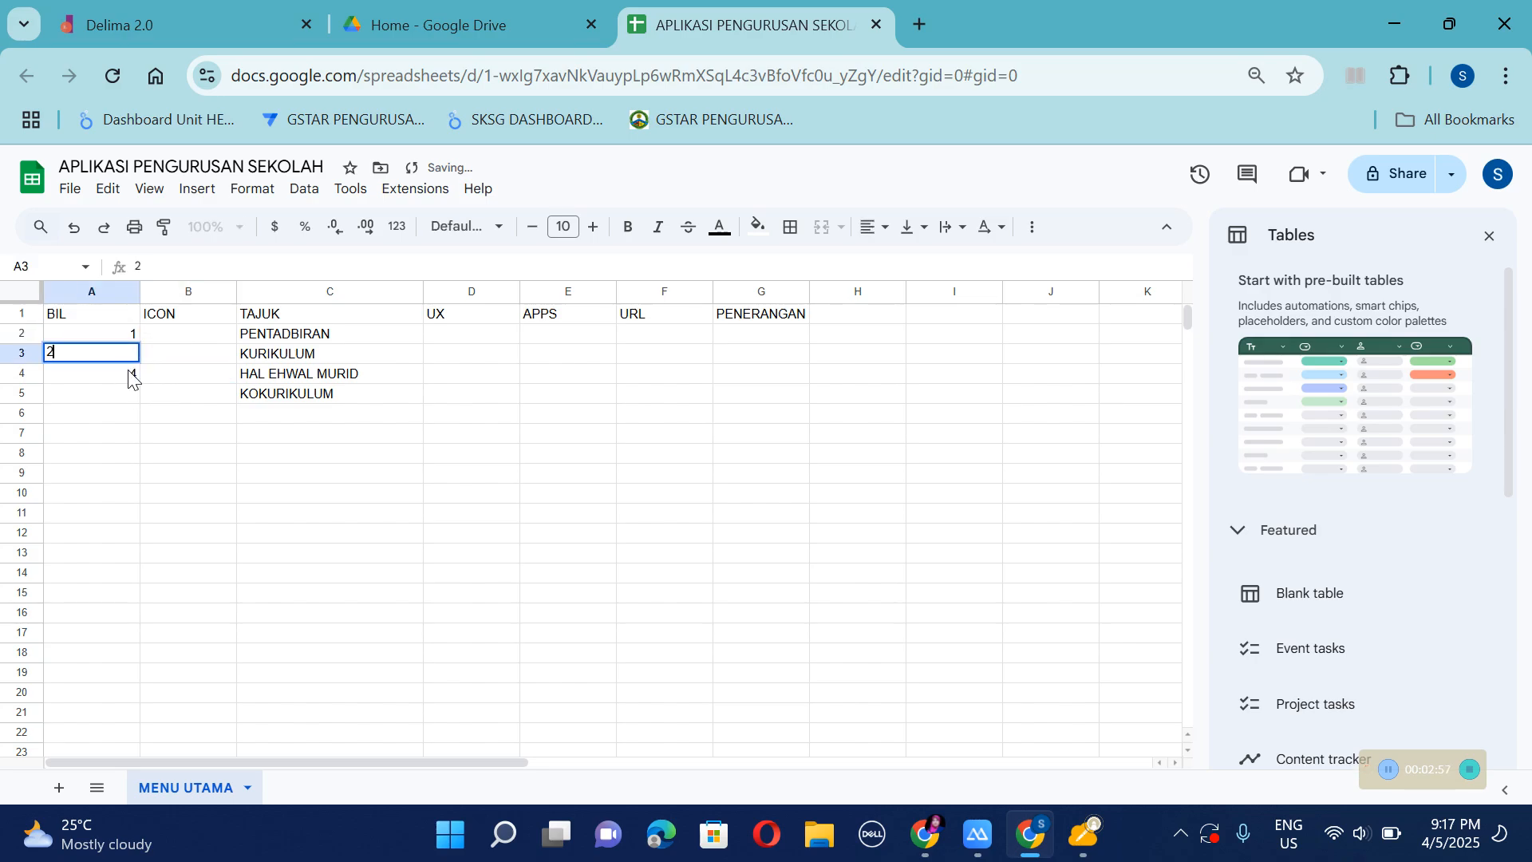
key(Return)
text(3)
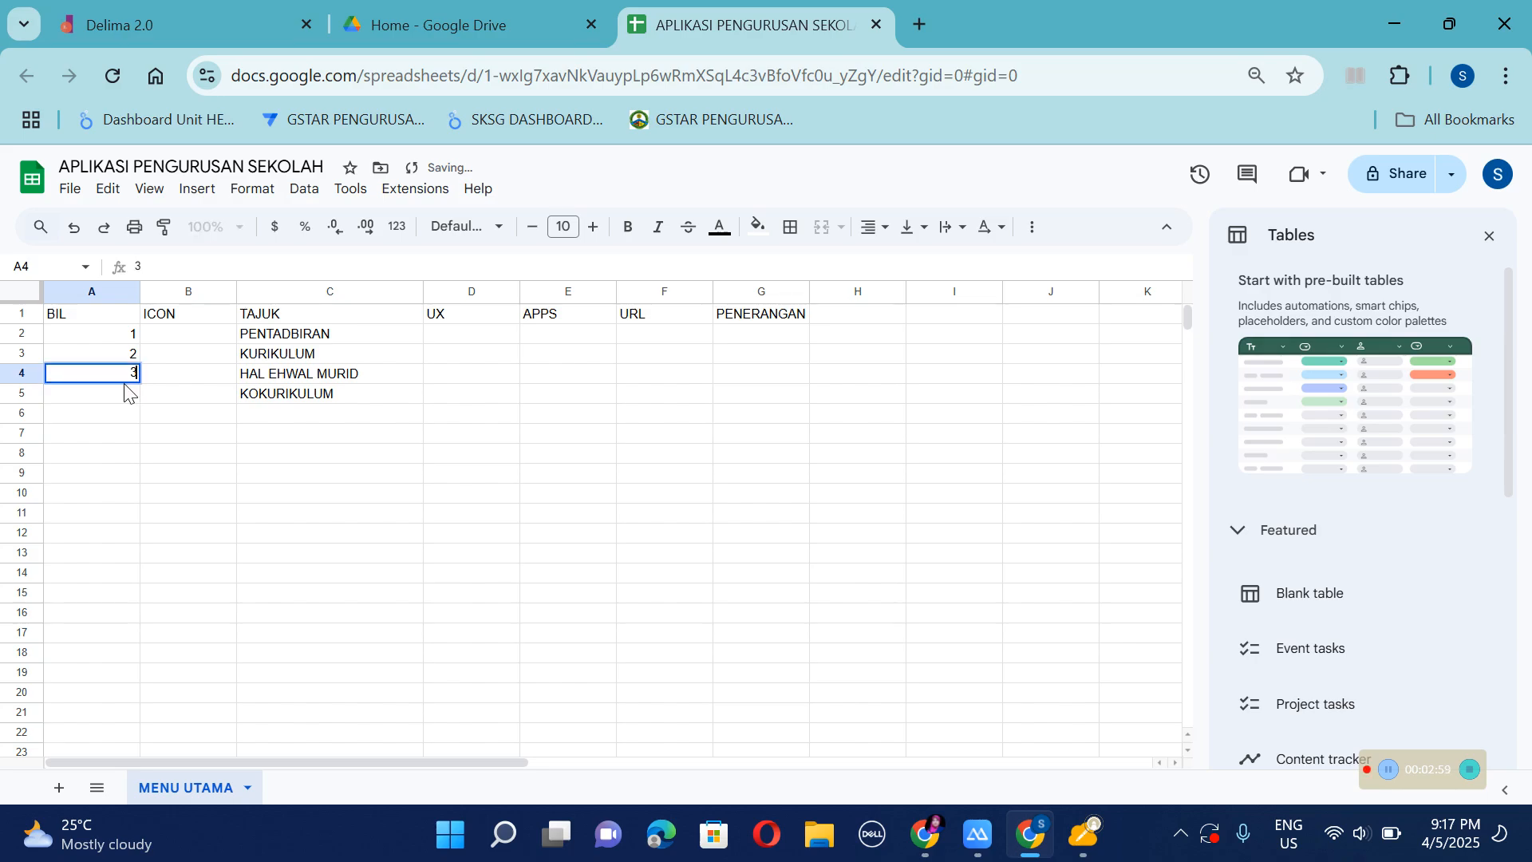
key(Return)
text(4)
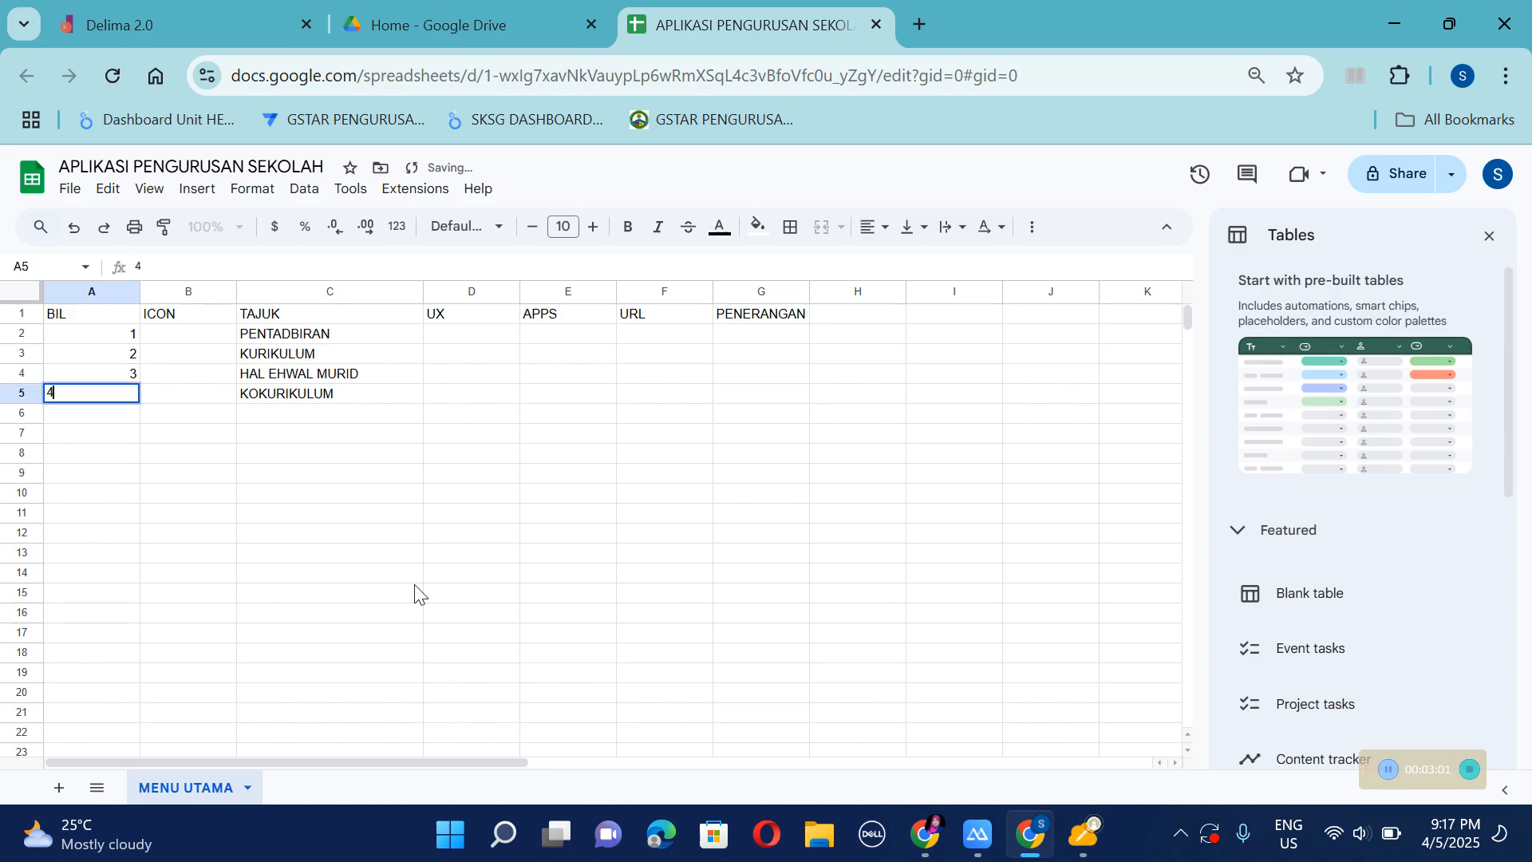
key(Down)
key(Down)
key(Down)
key(Down)
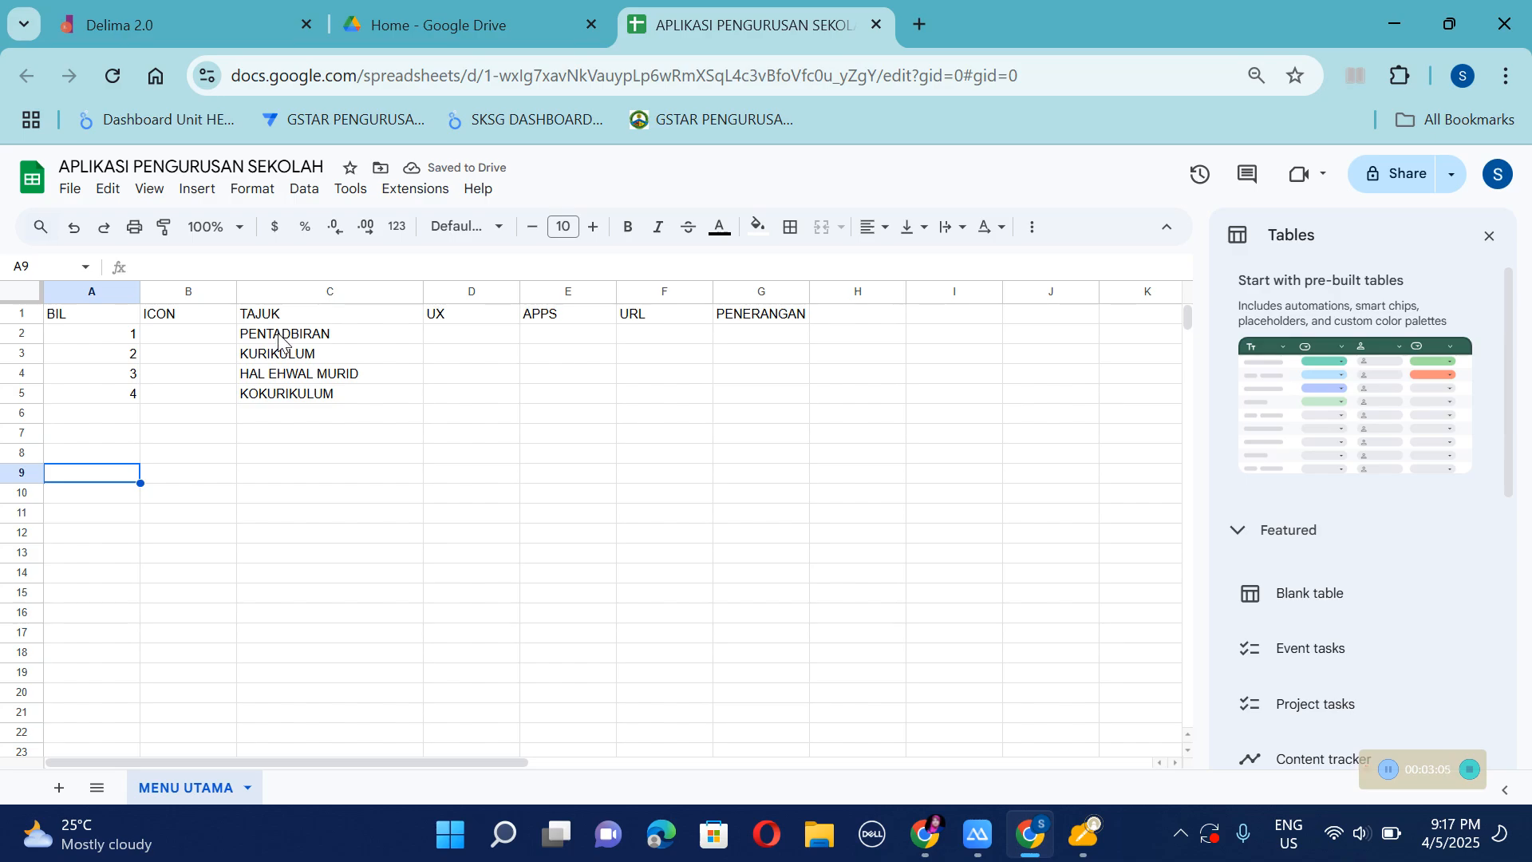
click(279, 335)
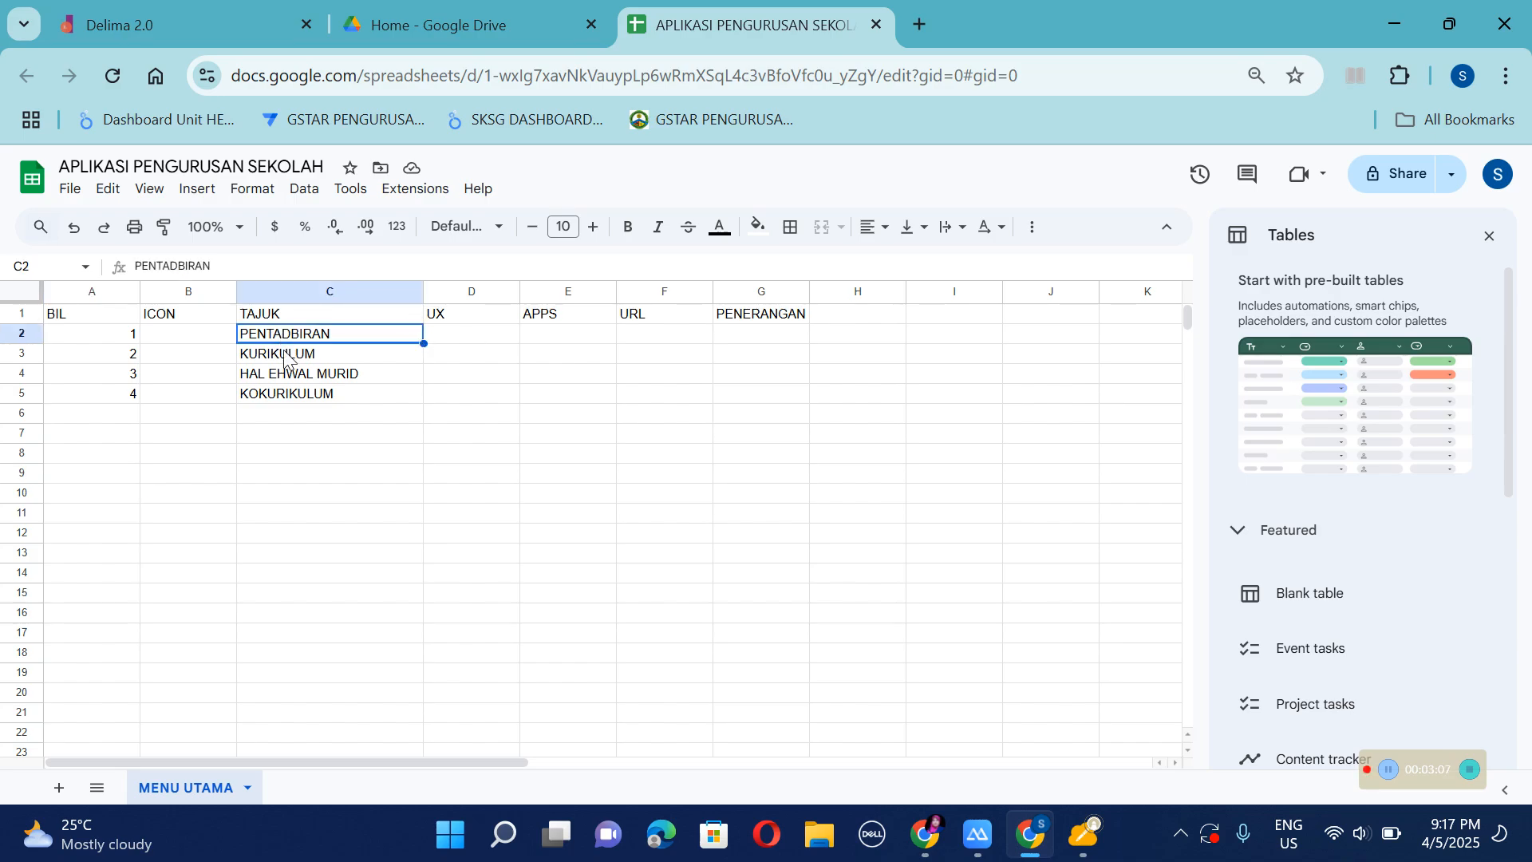
click(287, 354)
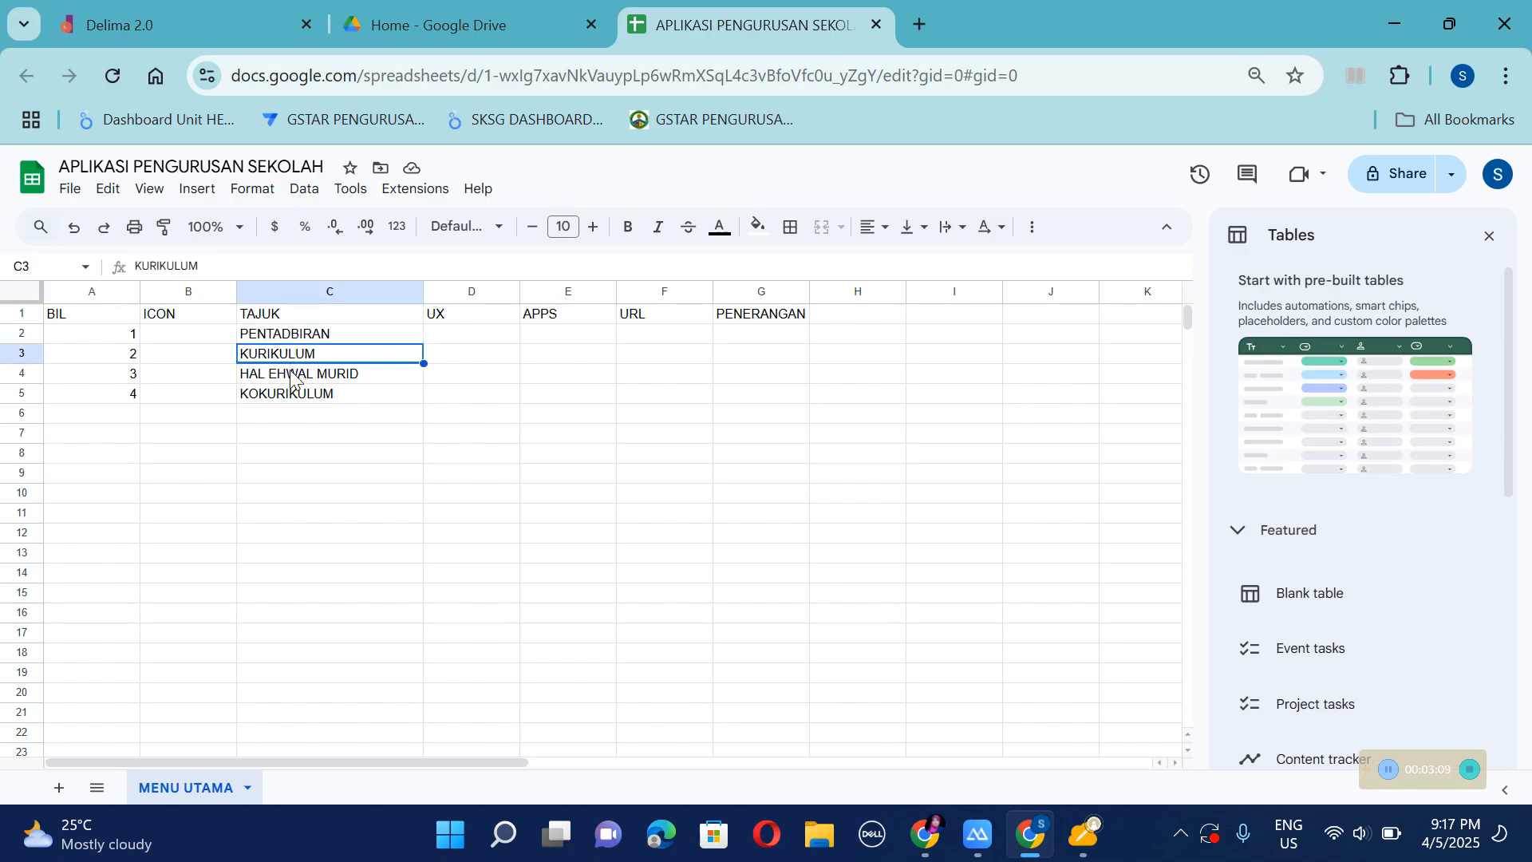
click(291, 374)
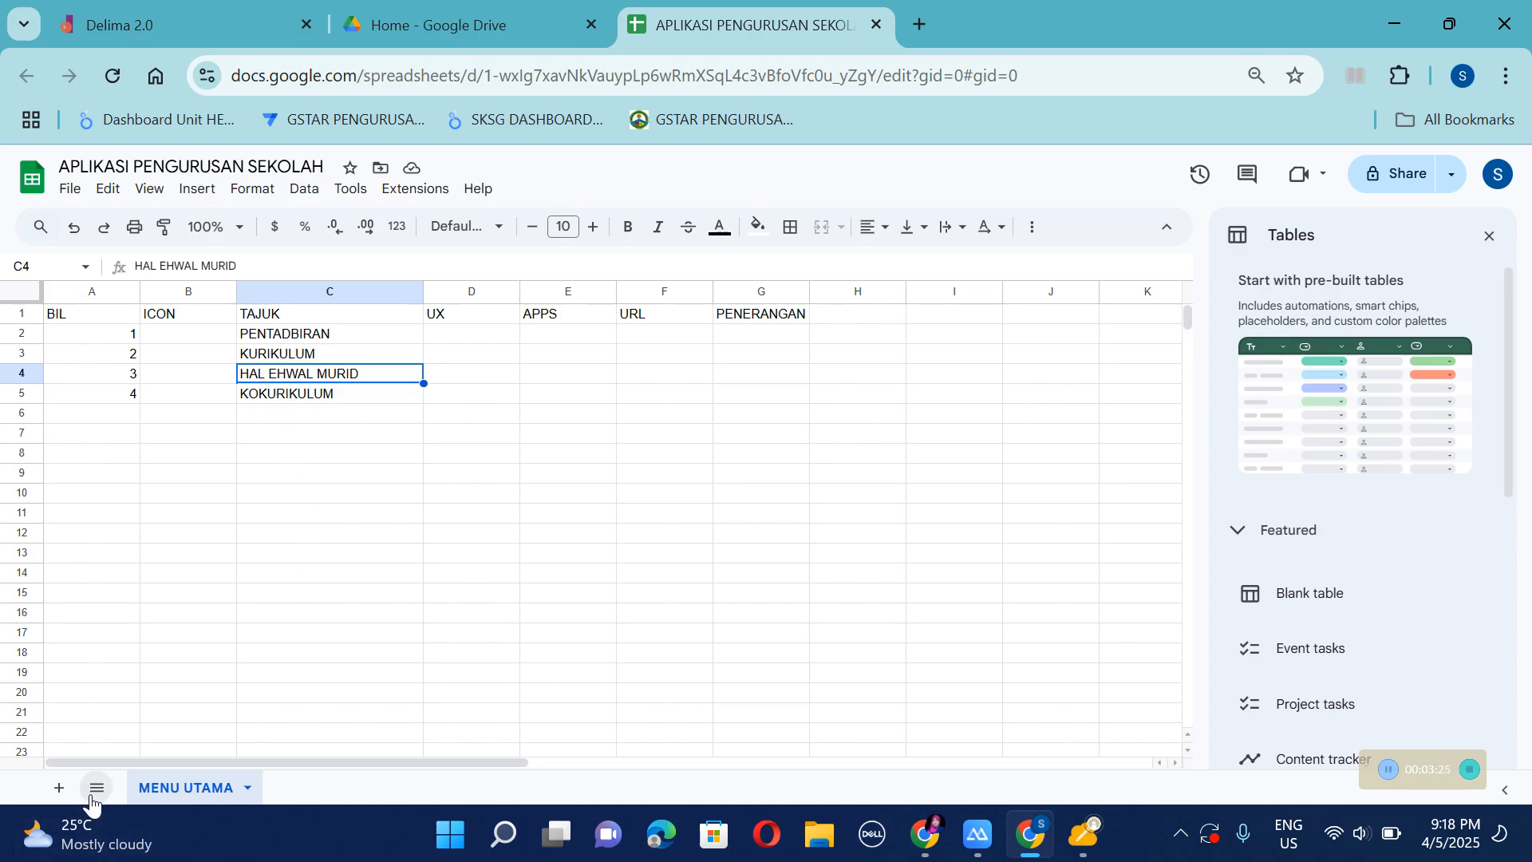
Add a new sheet and name it PENTADBIRAN.
click(59, 787)
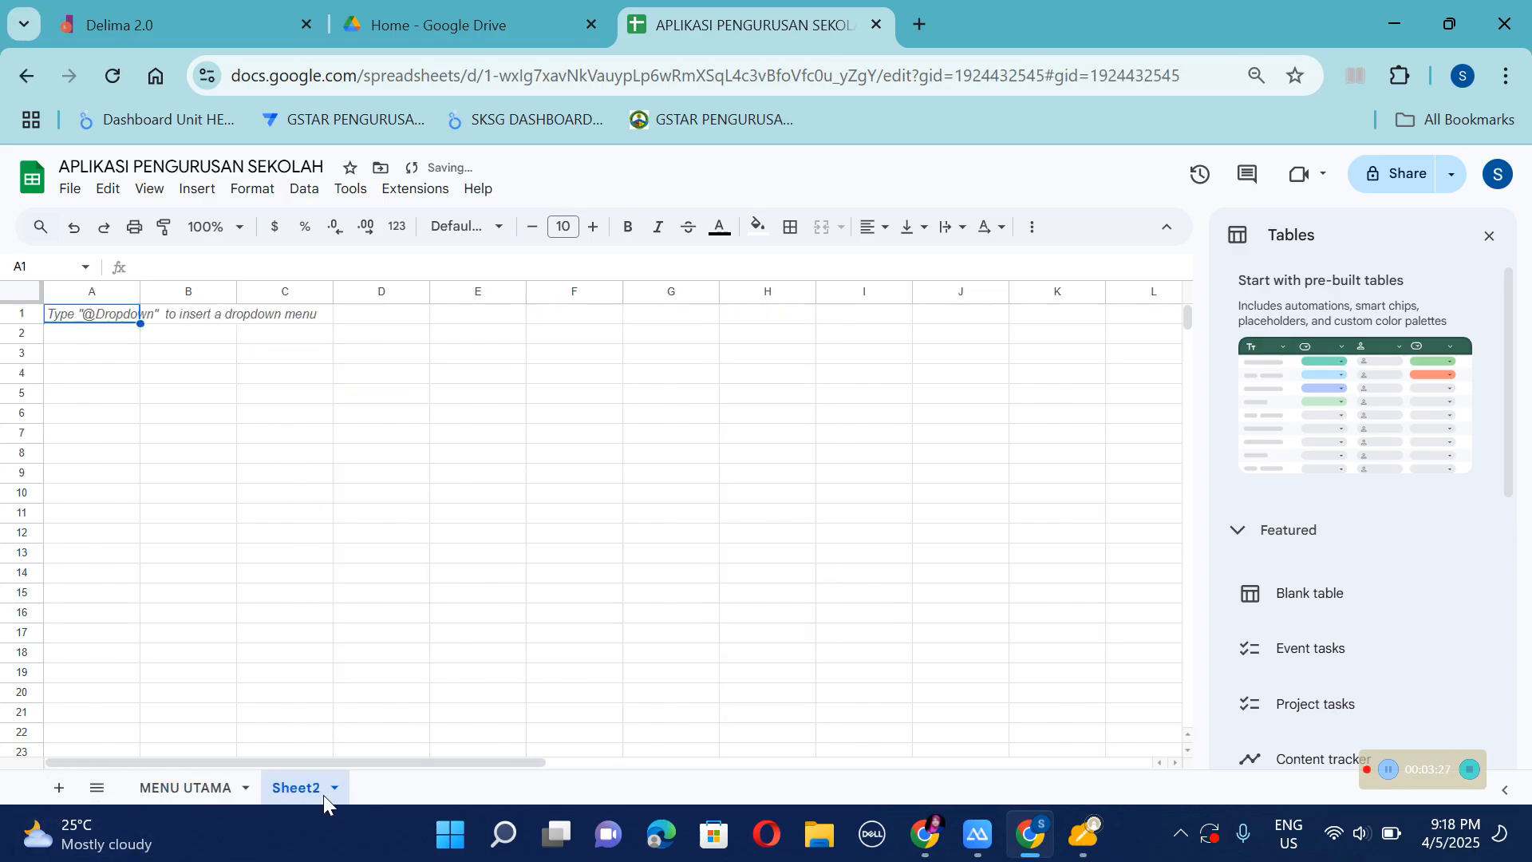
right_click(315, 787)
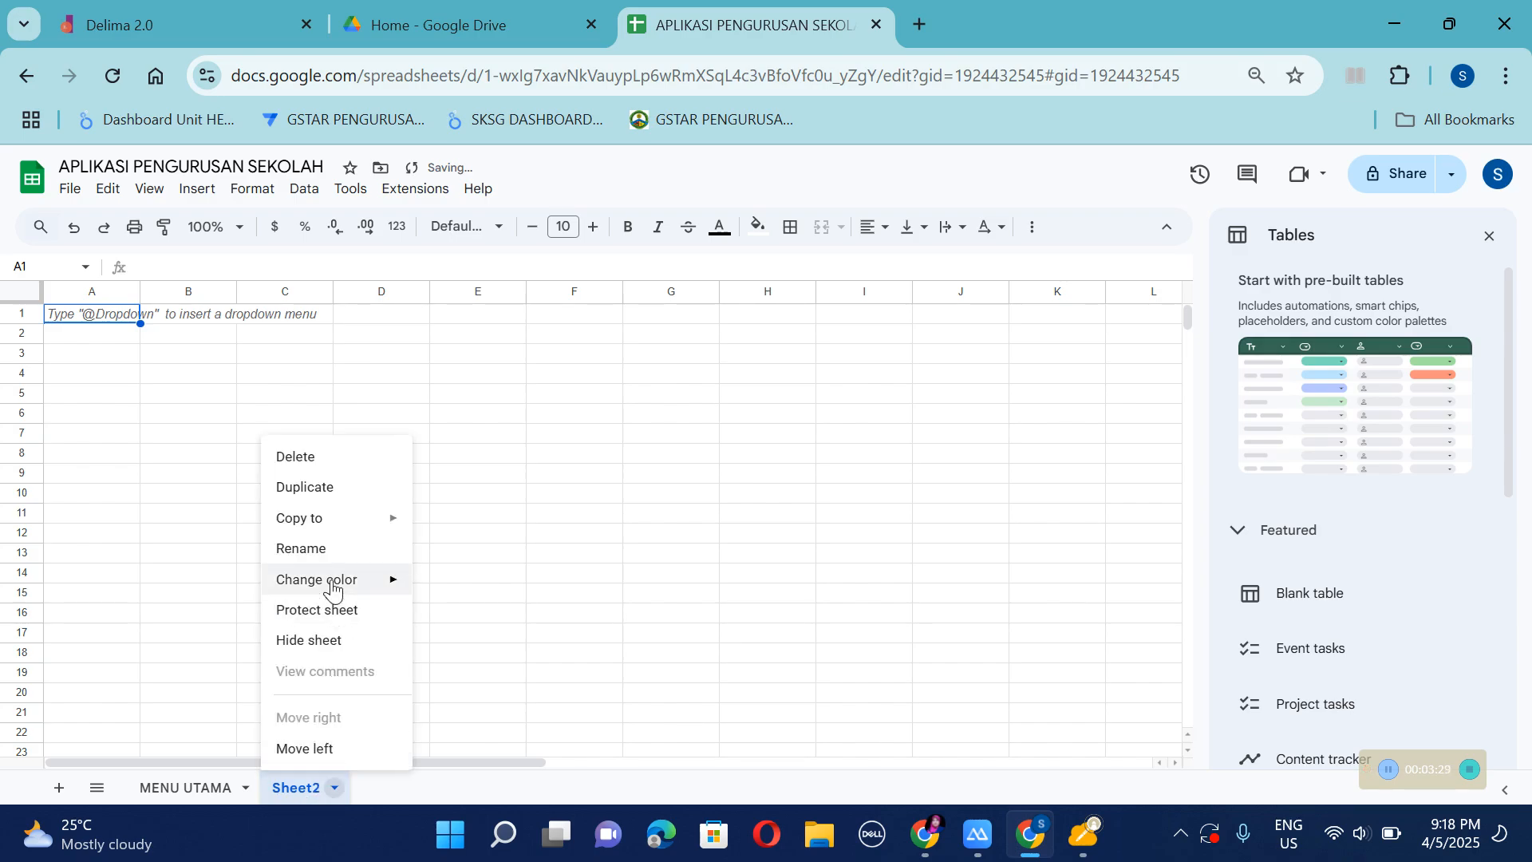
click(335, 549)
text(P)
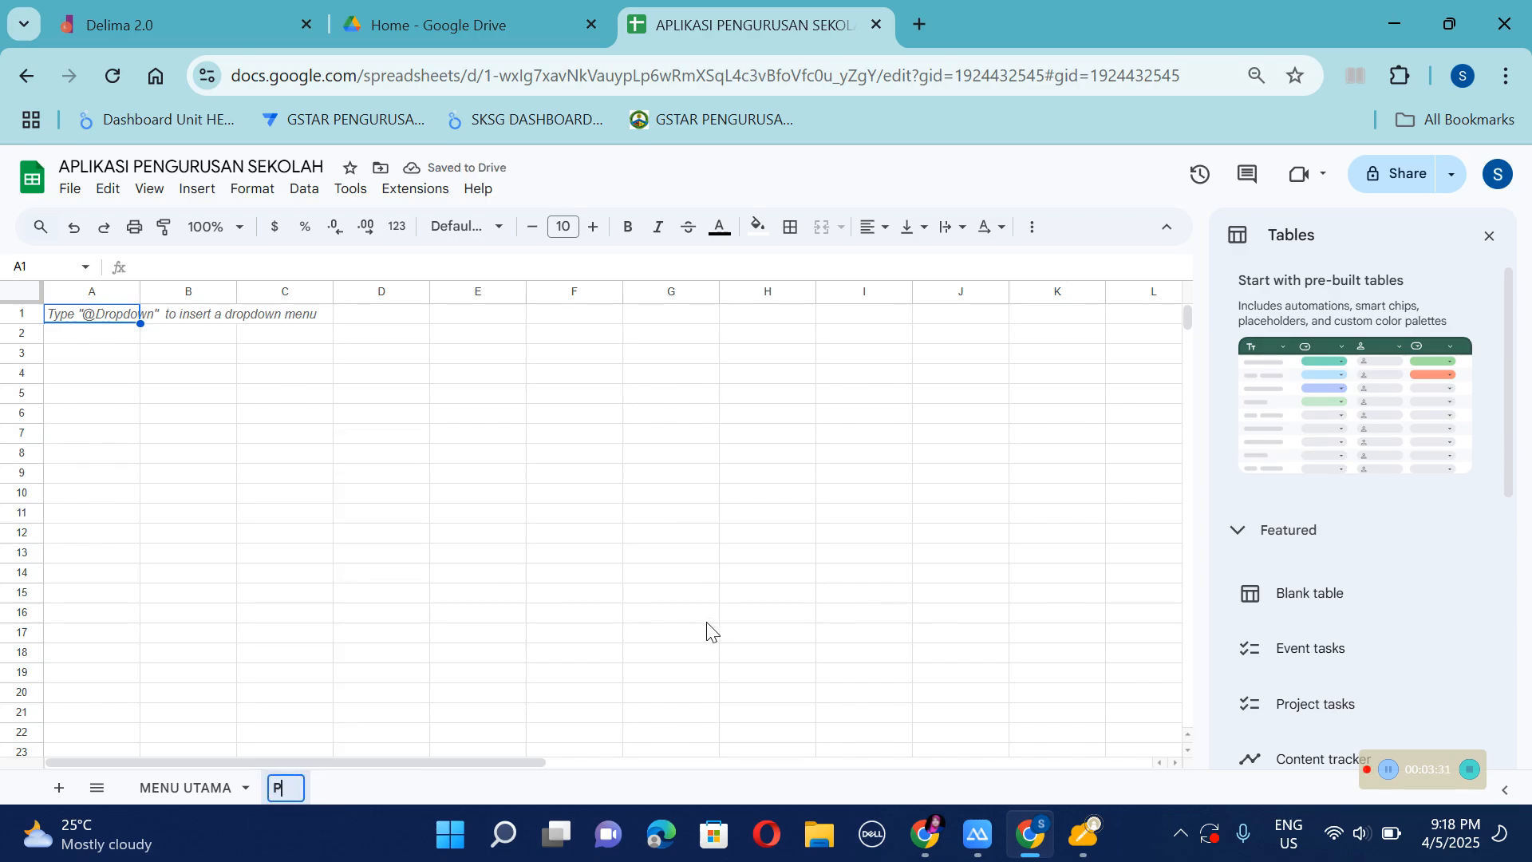
text(ENTADBIRAN)
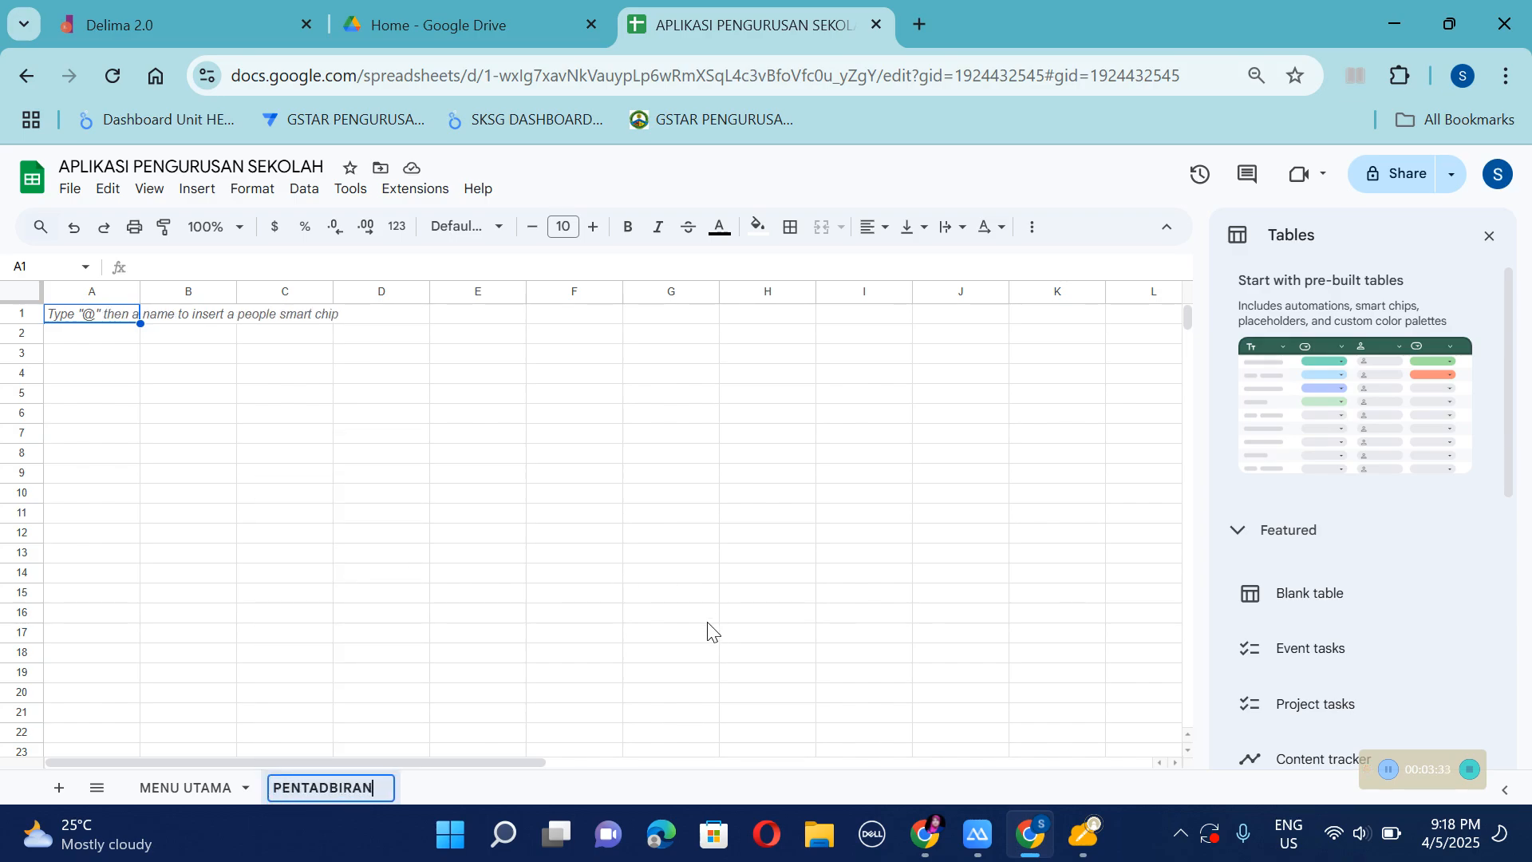
Copy the headers in A1:G1 of the MENU UTAMA sheet to cell A1 of the PENTADBIRAN sheet.
click(185, 788)
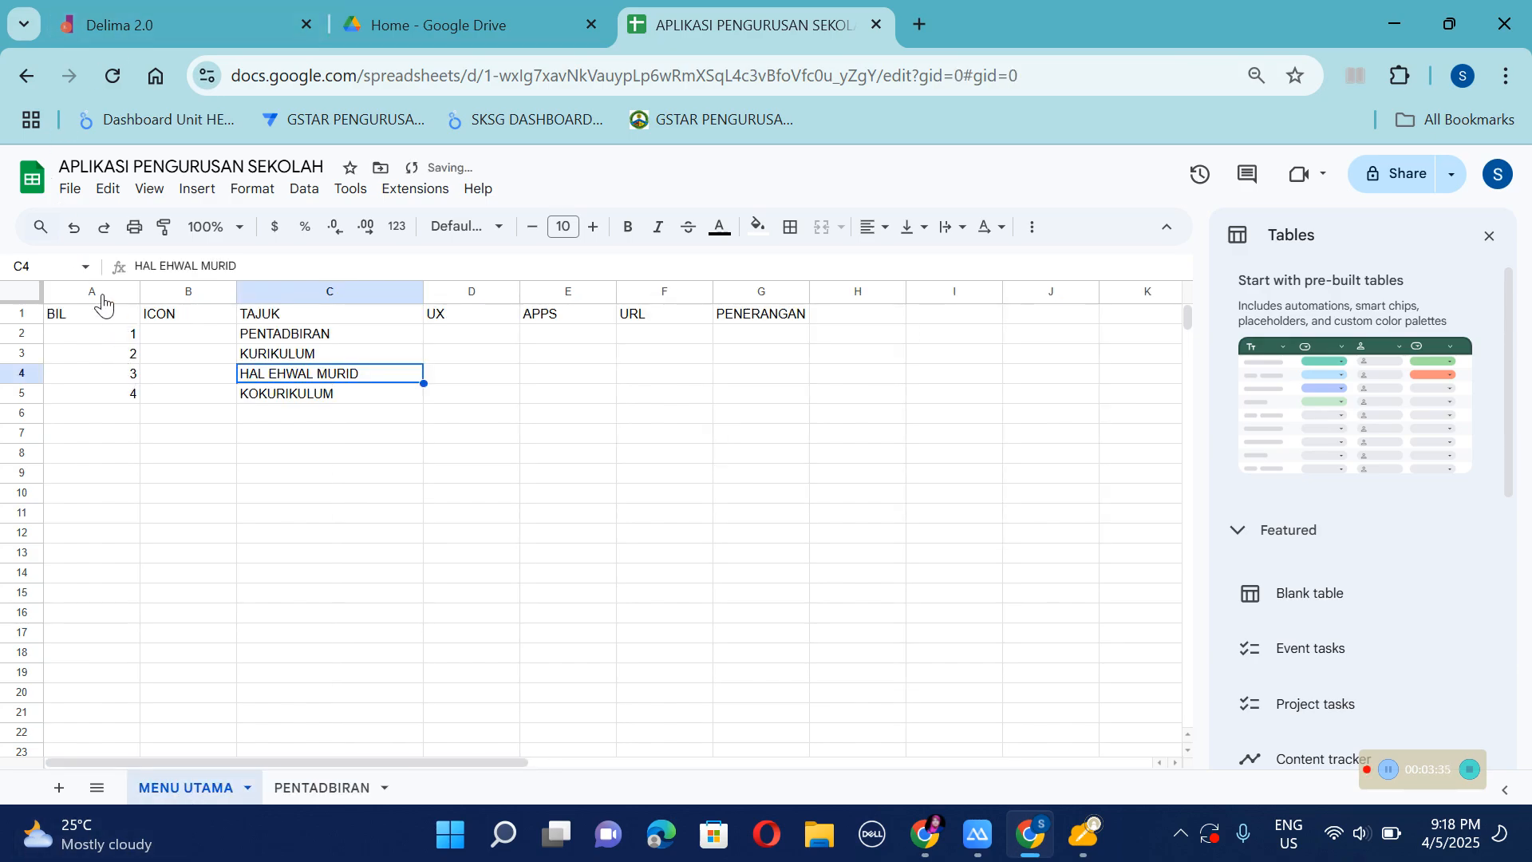
drag(98, 312, 744, 322)
key(ctrl+c)
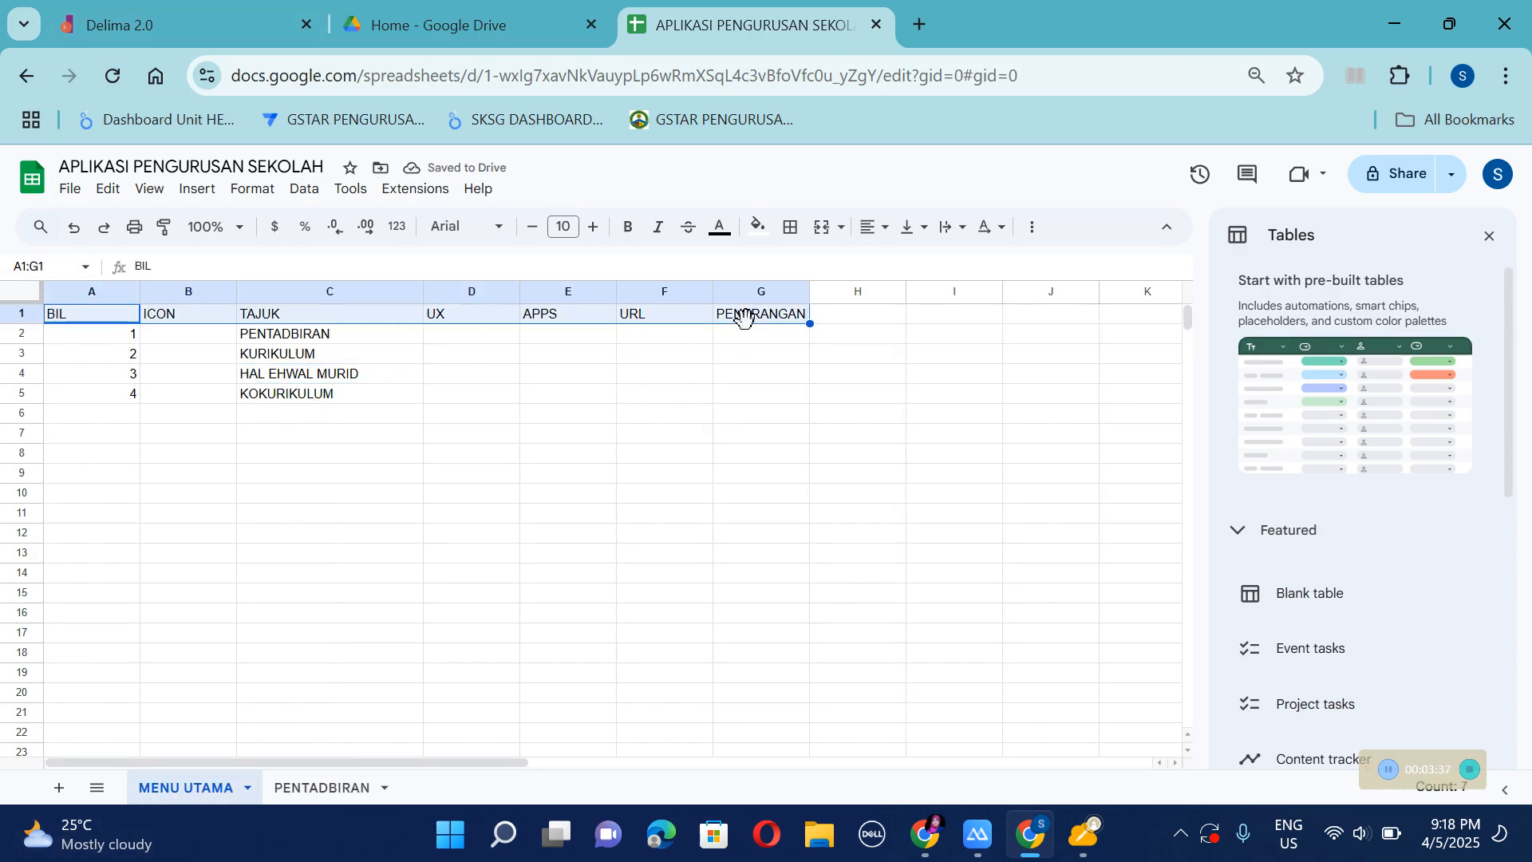
click(339, 788)
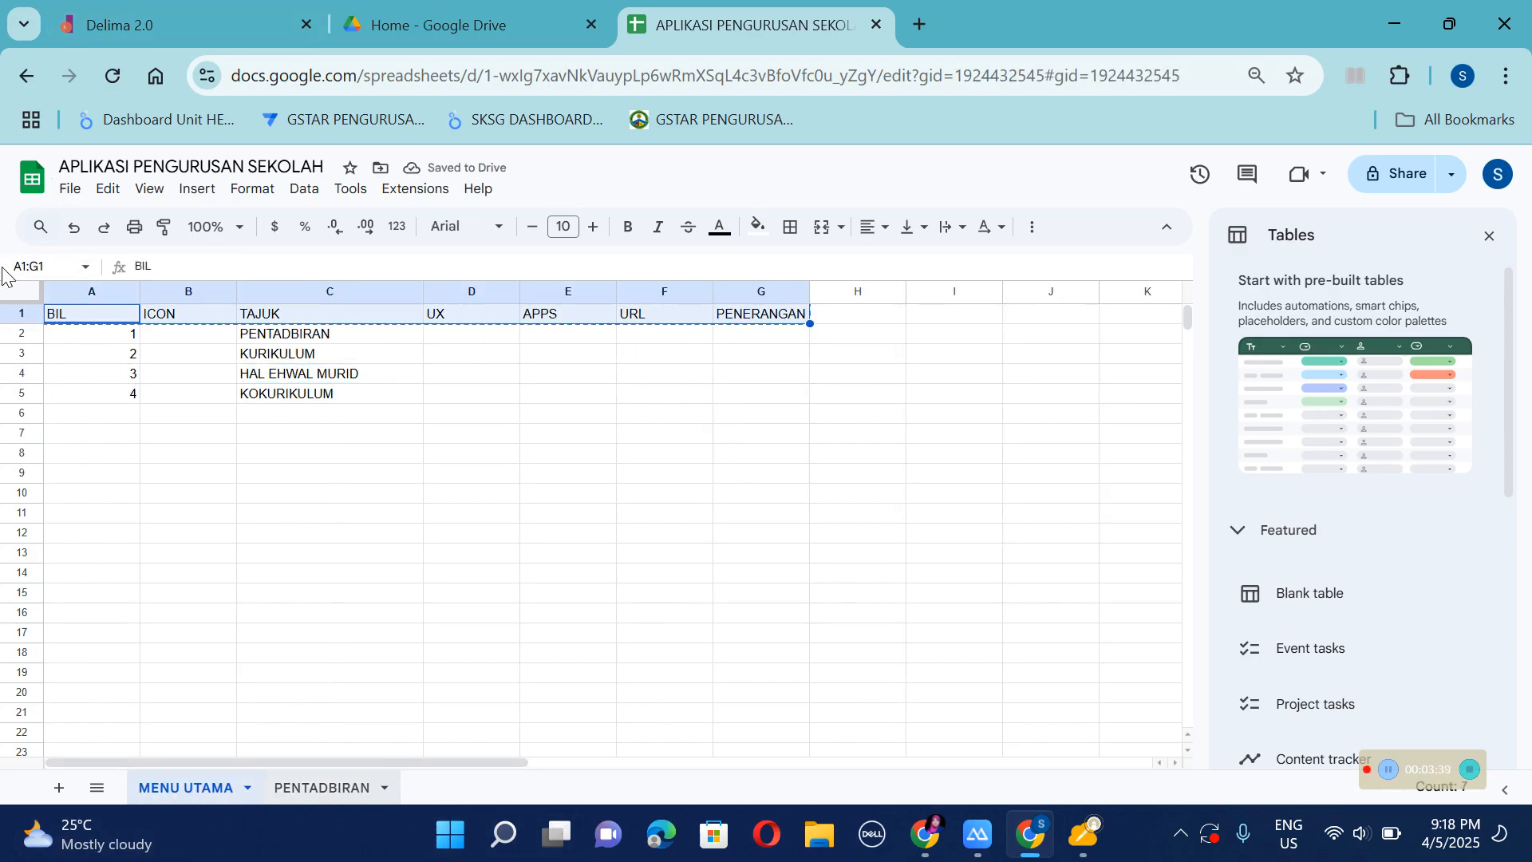
click(93, 317)
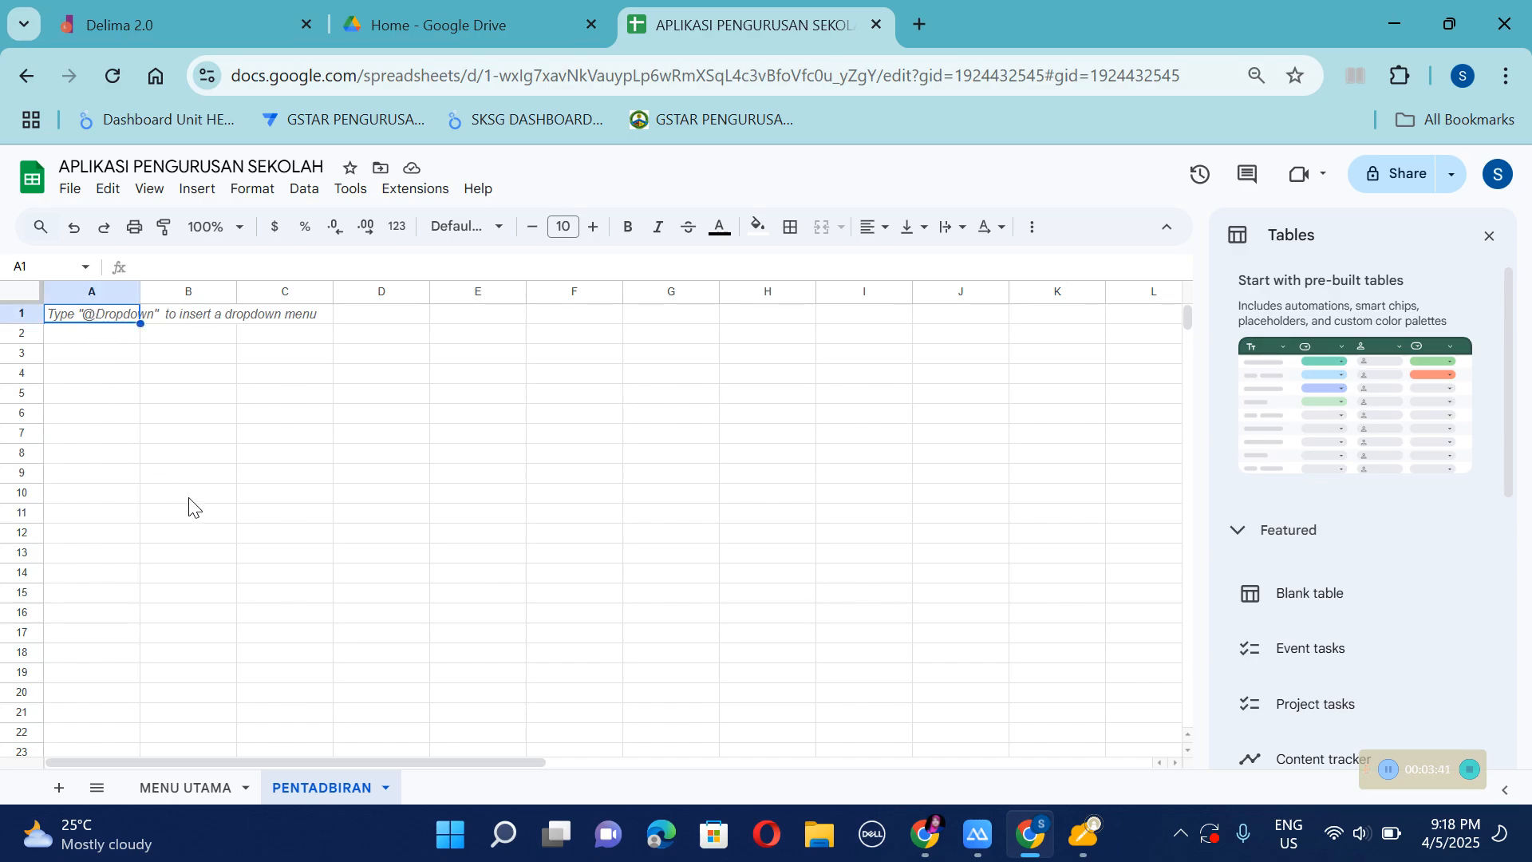
key(ctrl+v)
Add a new sheet after PENTADBIRAN and try to name it KURIKULUM.
click(59, 787)
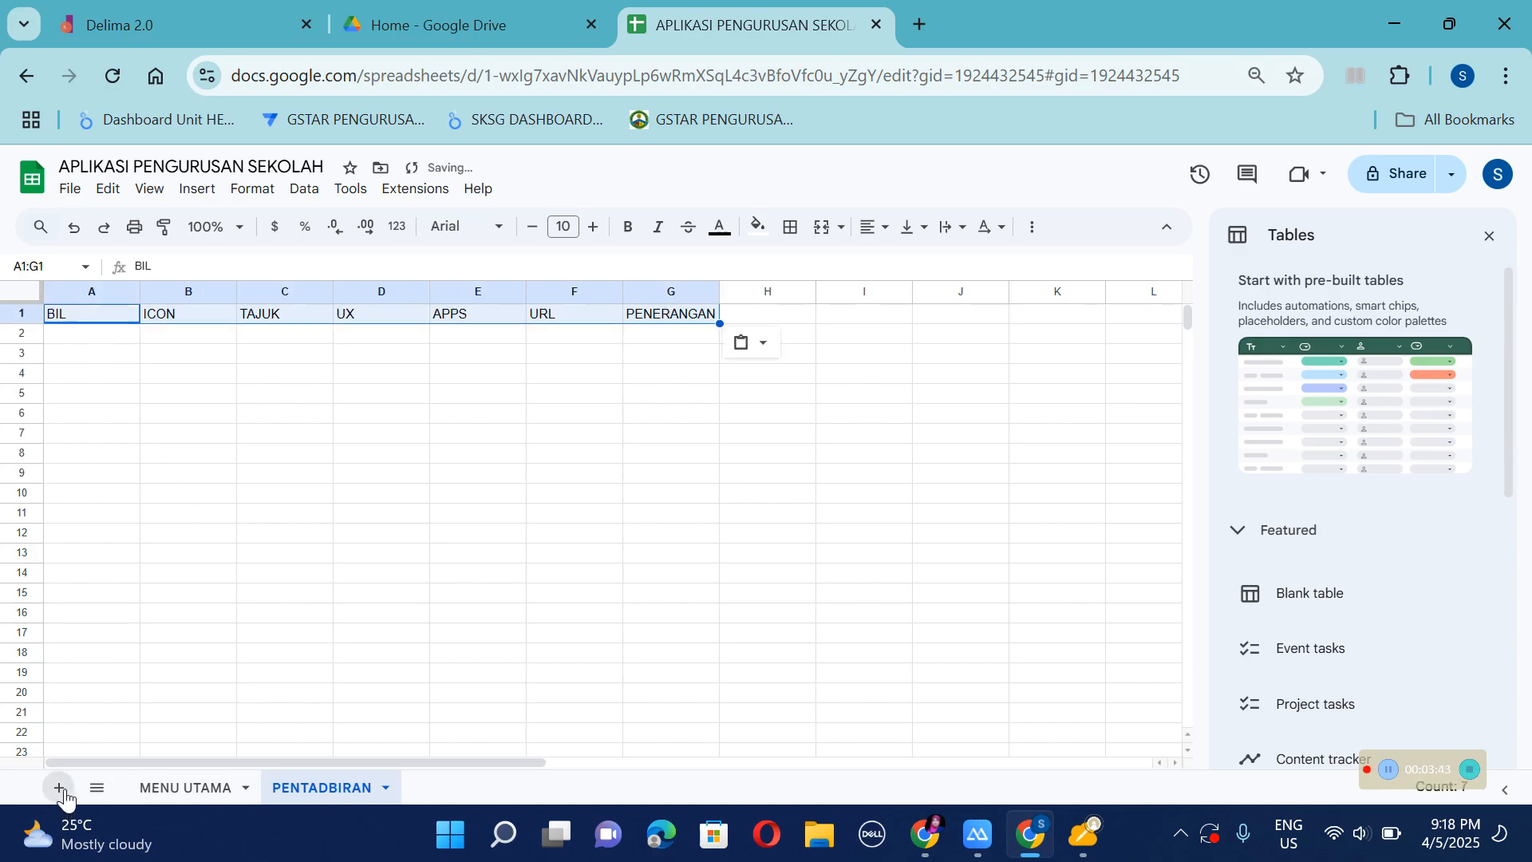
right_click(424, 788)
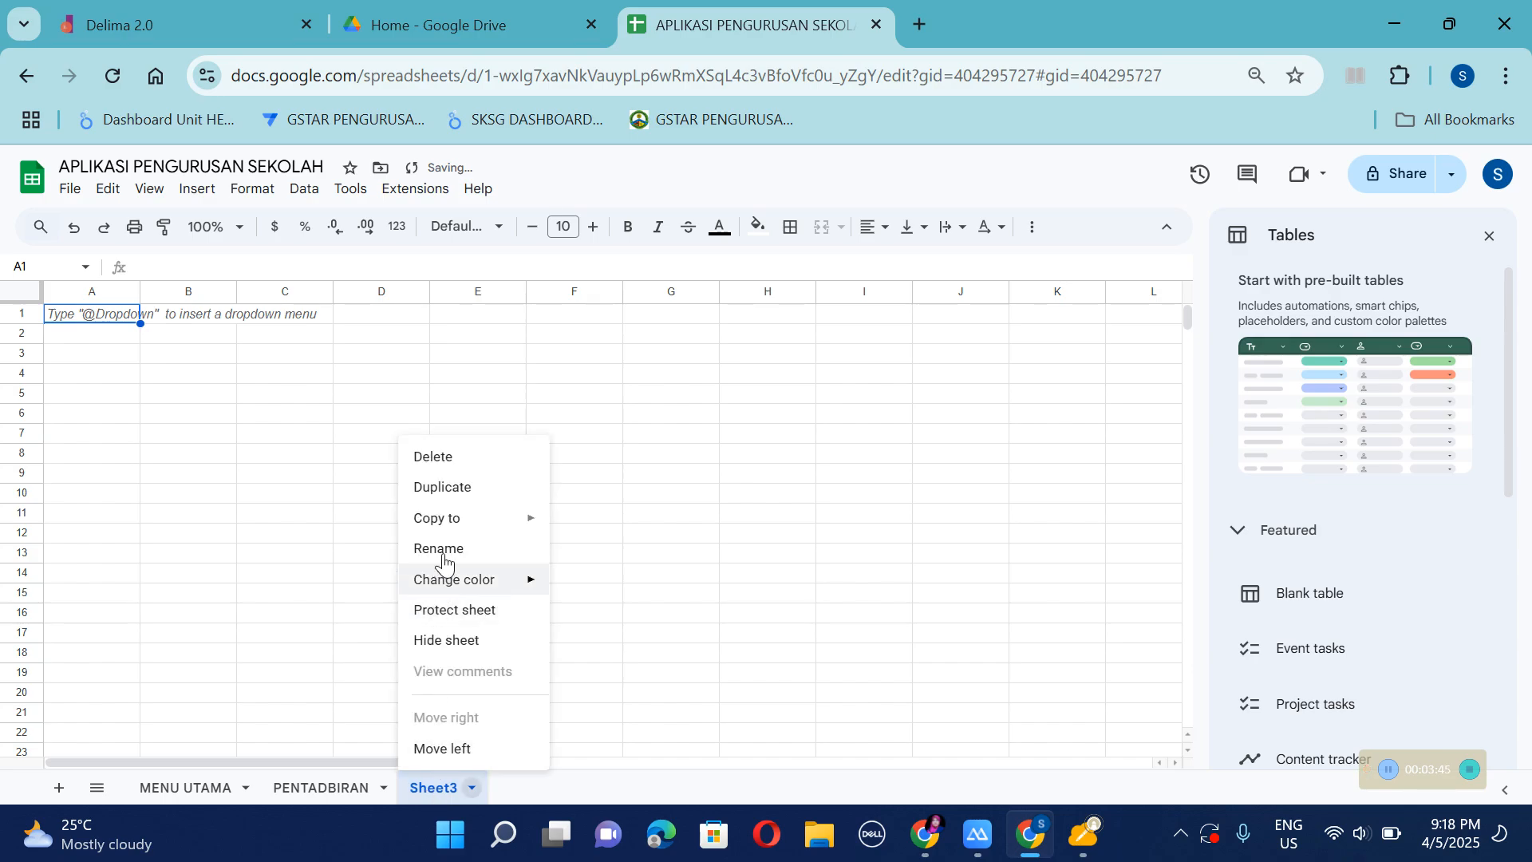
click(455, 553)
text(KURIKUOU)
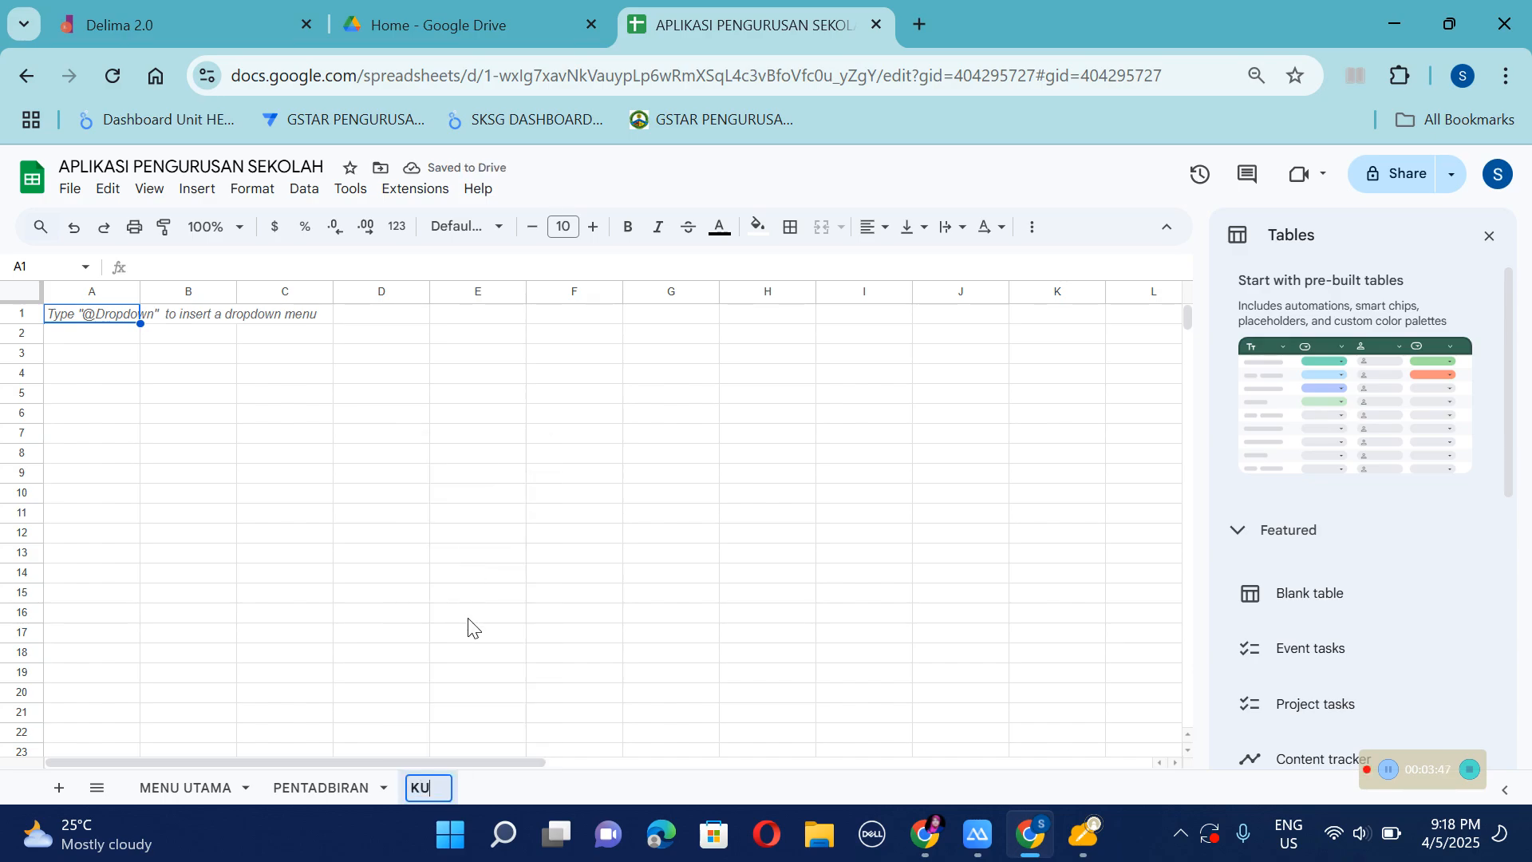
key(BackSpace)
key(BackSpace)
text(LUM)
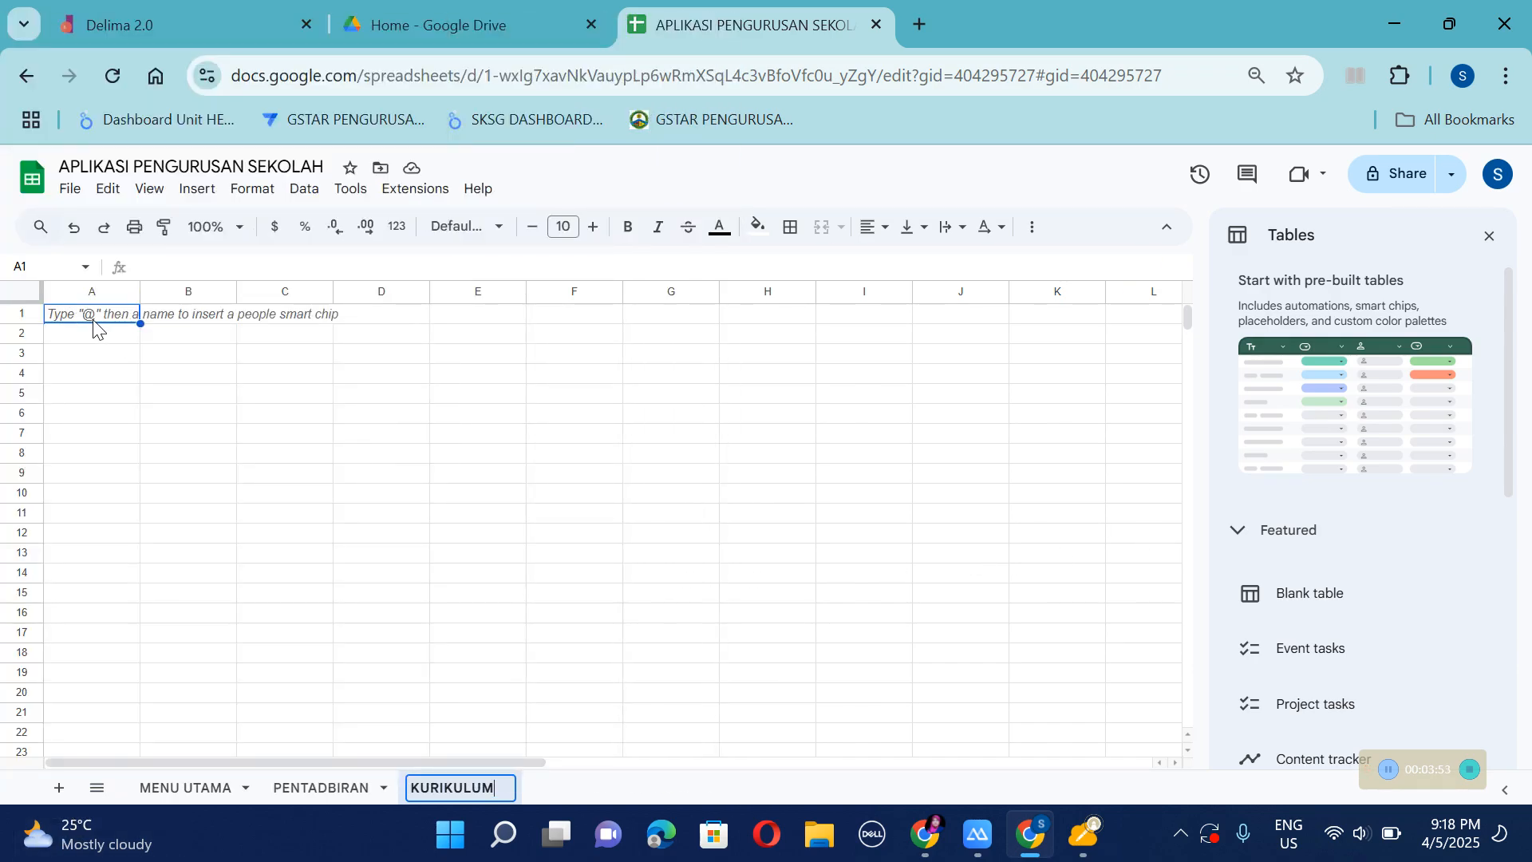
key(ctrl+v)
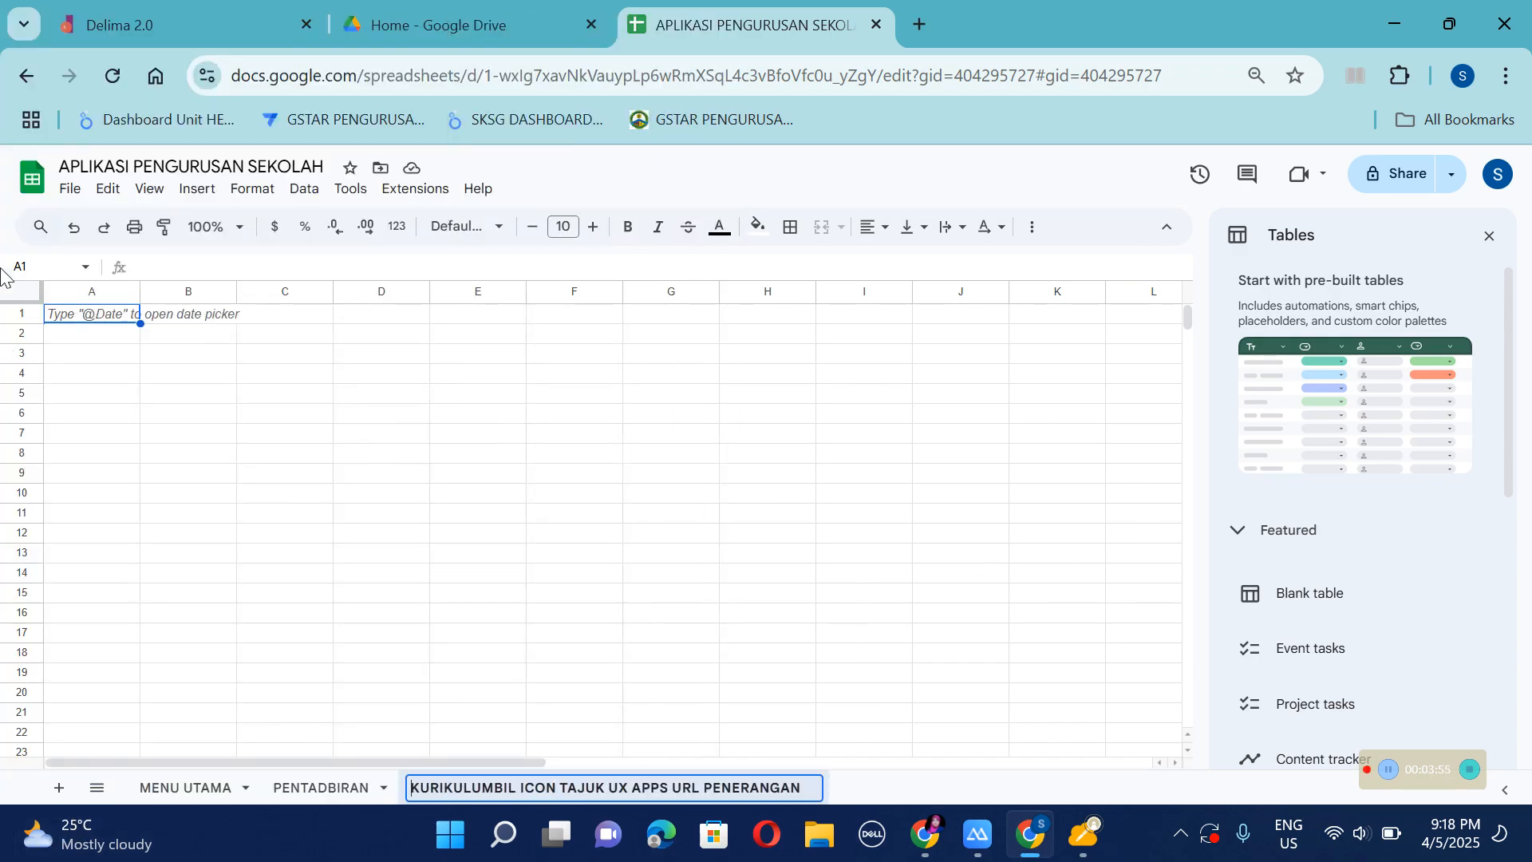
click(83, 237)
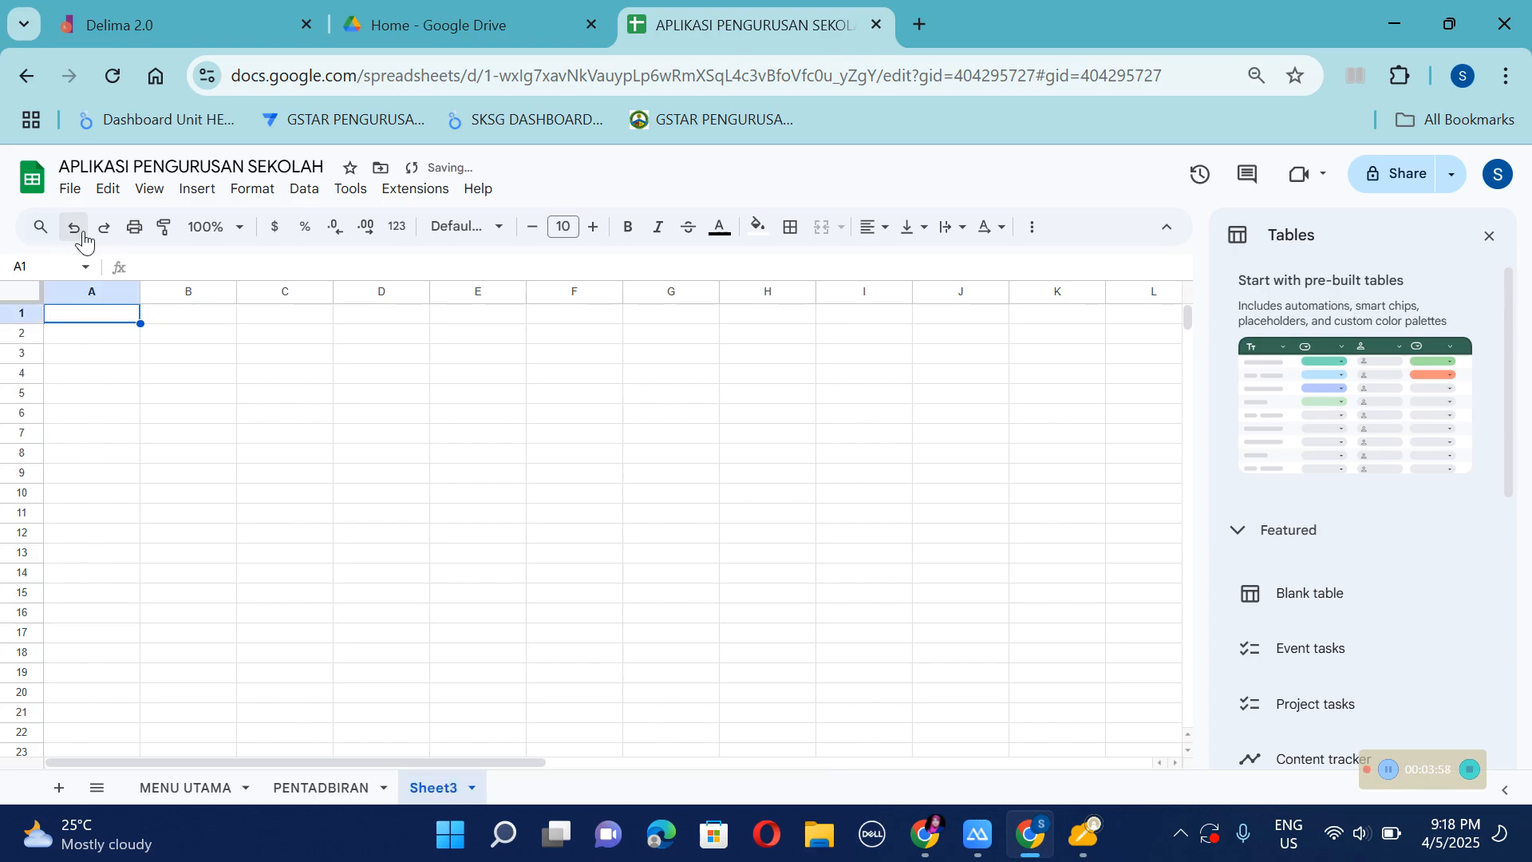
Rename the sheet Sheet3 as KURIKULUM.
right_click(447, 792)
click(417, 547)
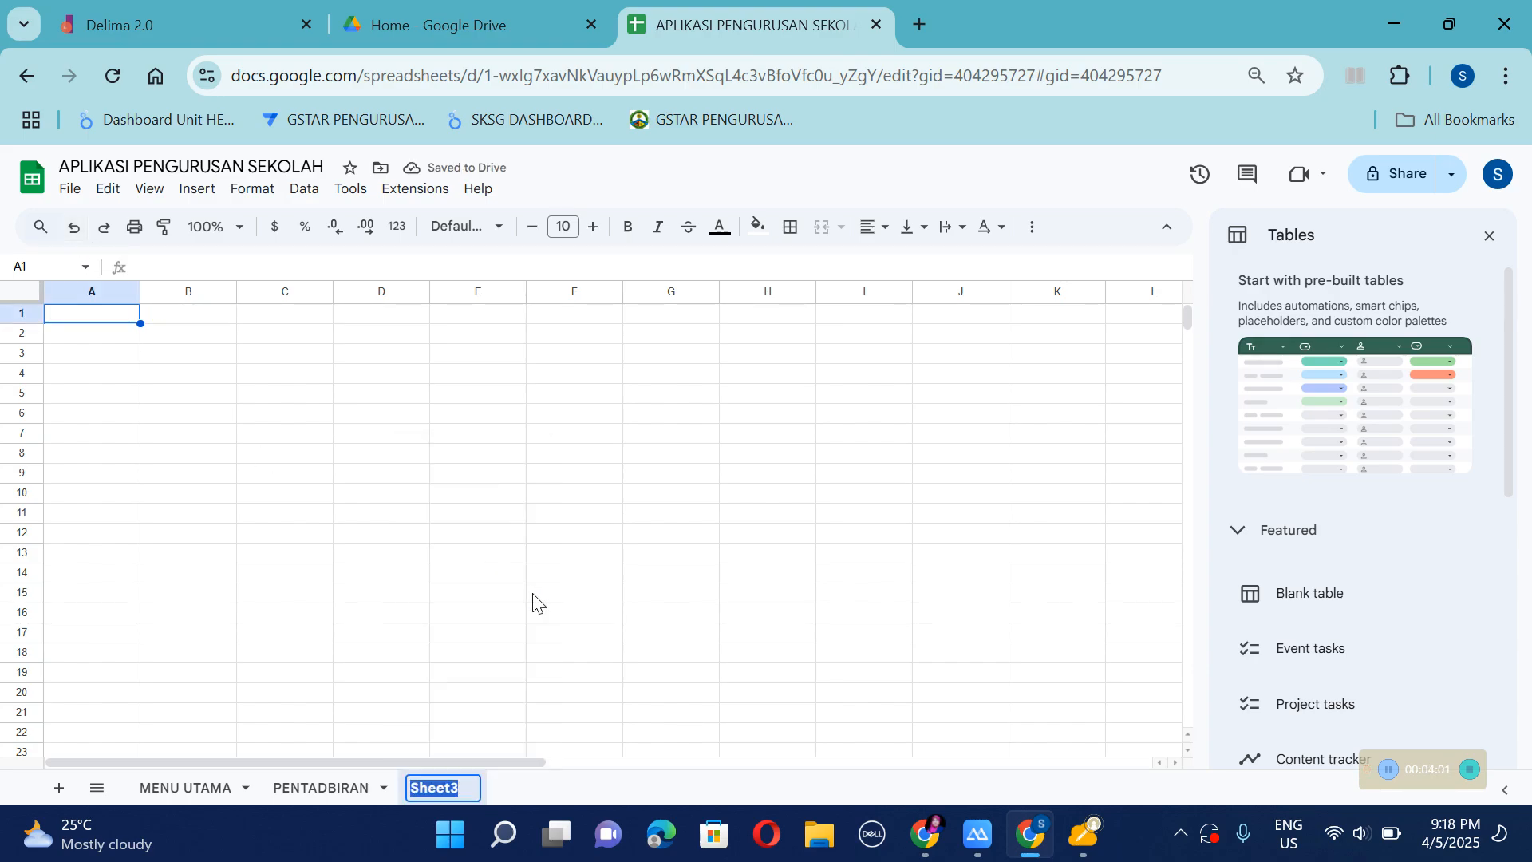
text(KURIKULUM)
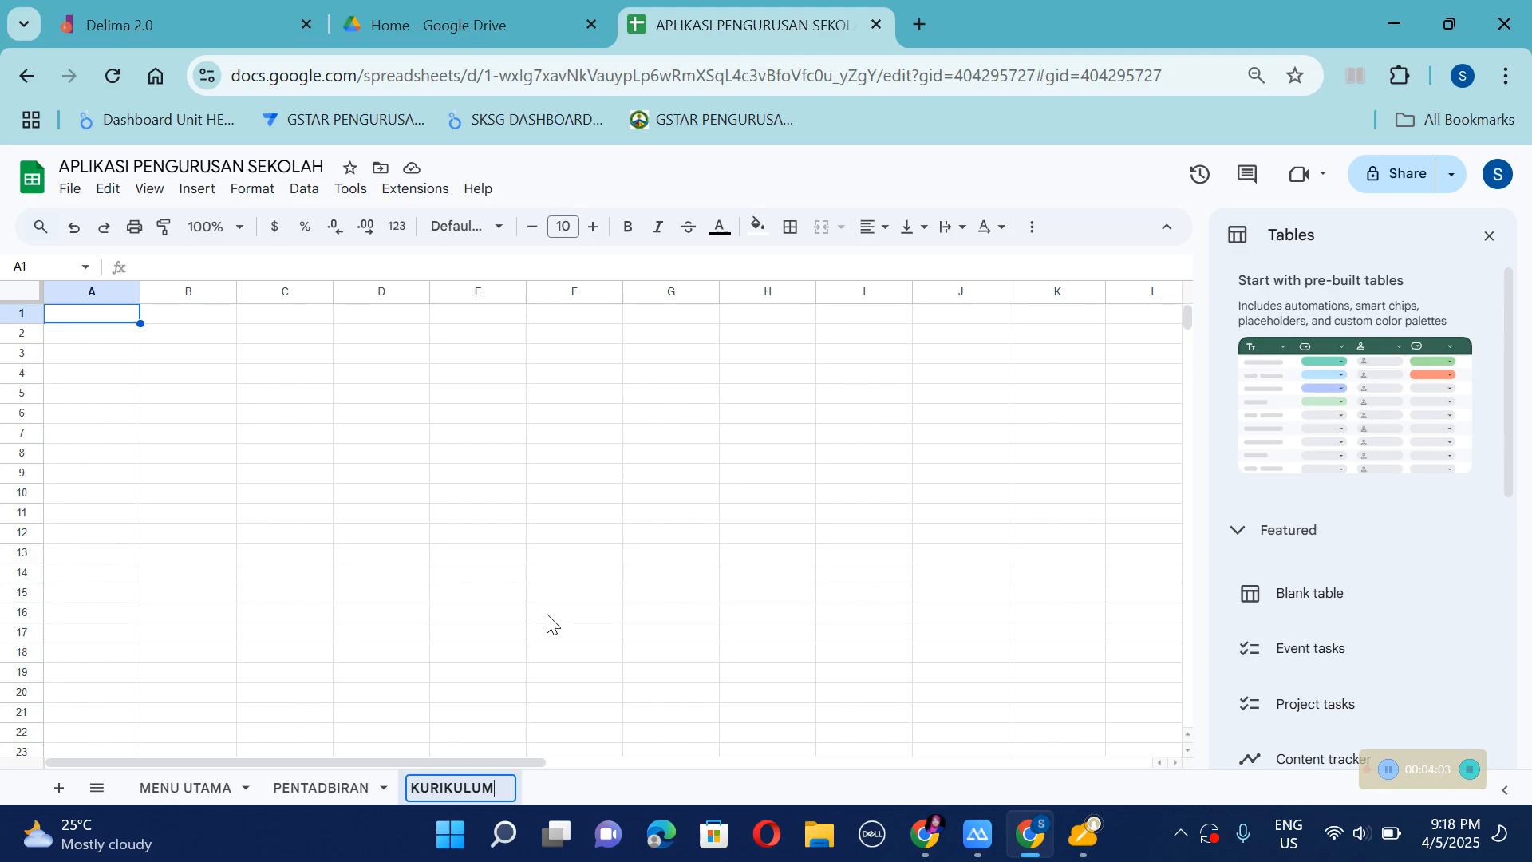
key(Return)
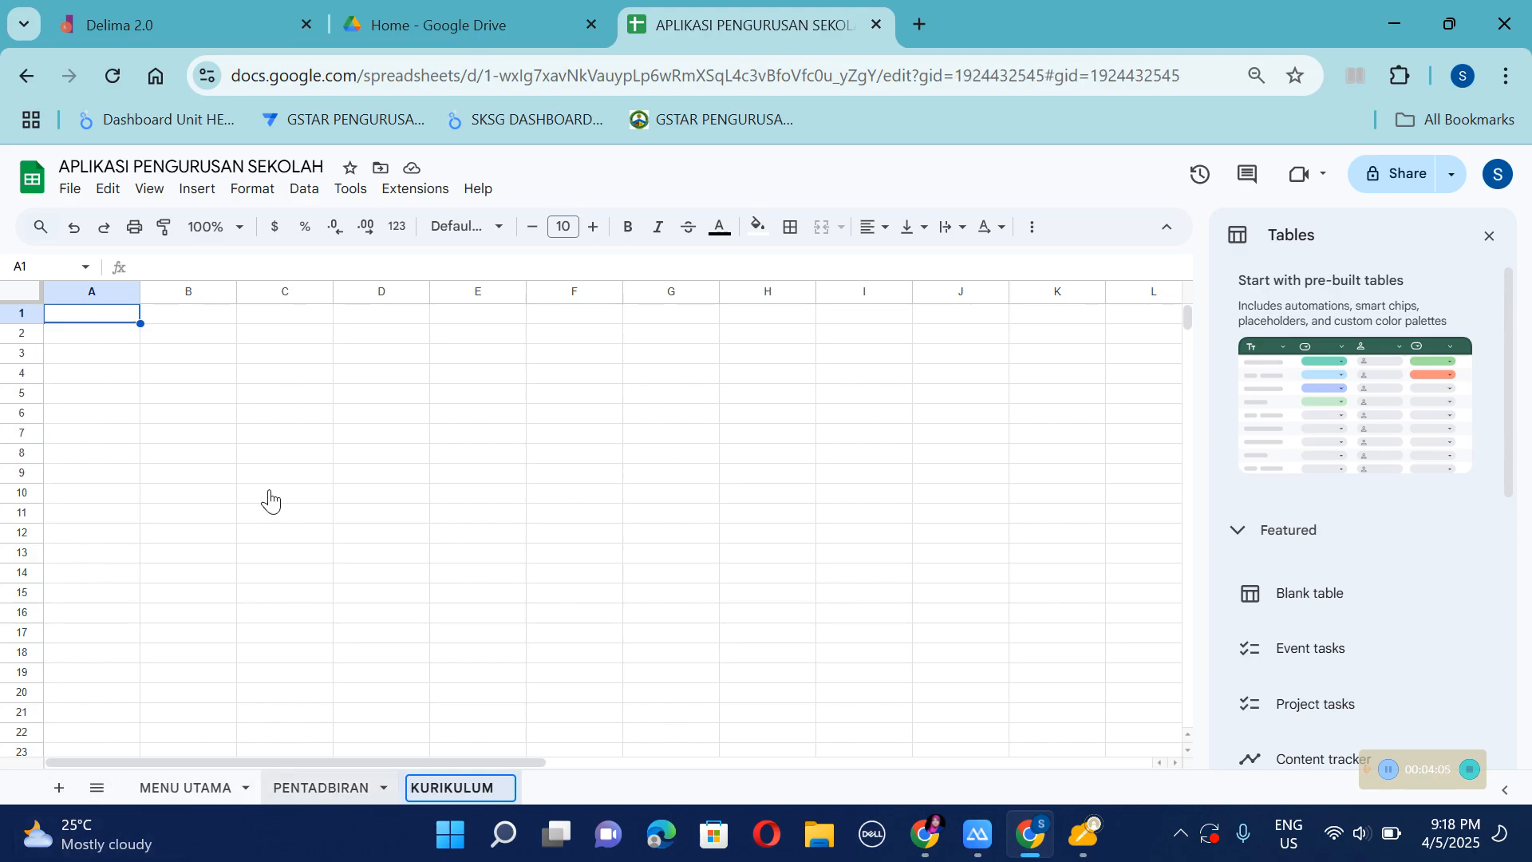
Copy the range A1:G2 with the headers from the PENTADBIRAN sheet to cell A1 of the KURIKULUM sheet.
click(126, 394)
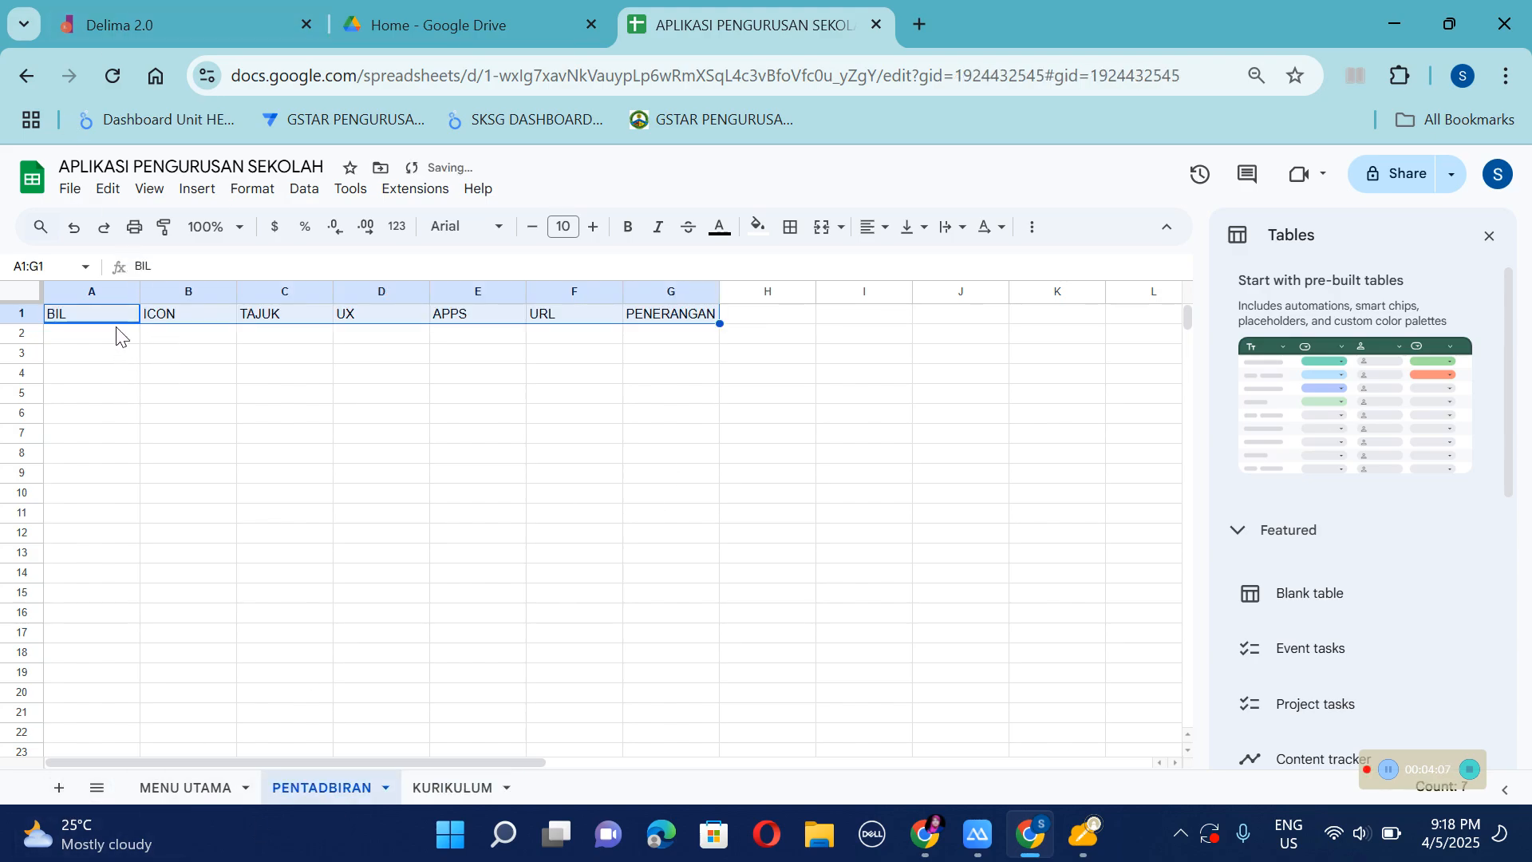
click(111, 317)
drag(102, 406, 100, 397)
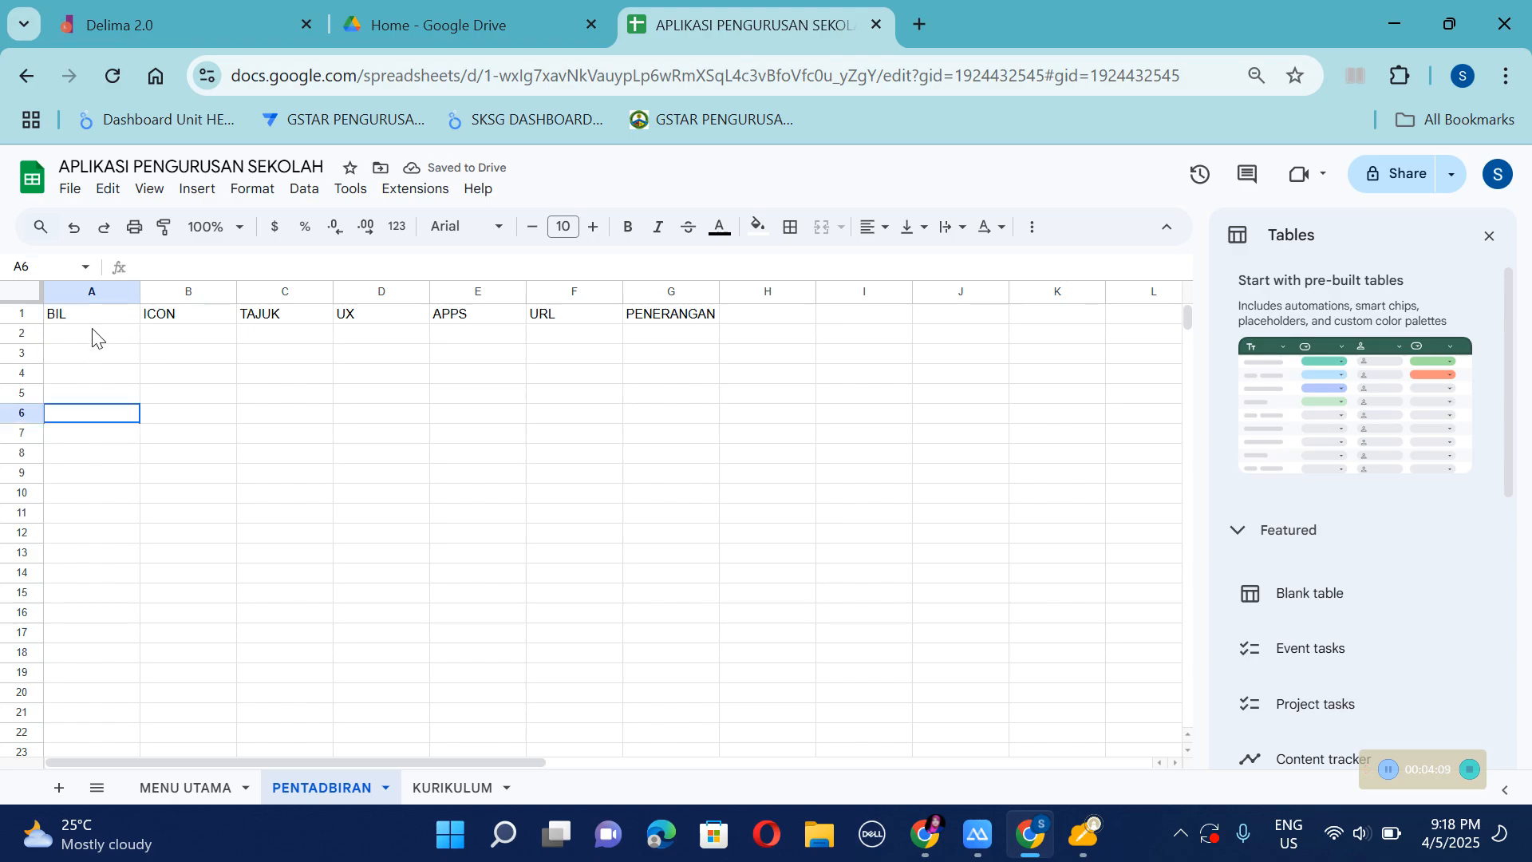
drag(80, 314, 694, 339)
key(ctrl+c)
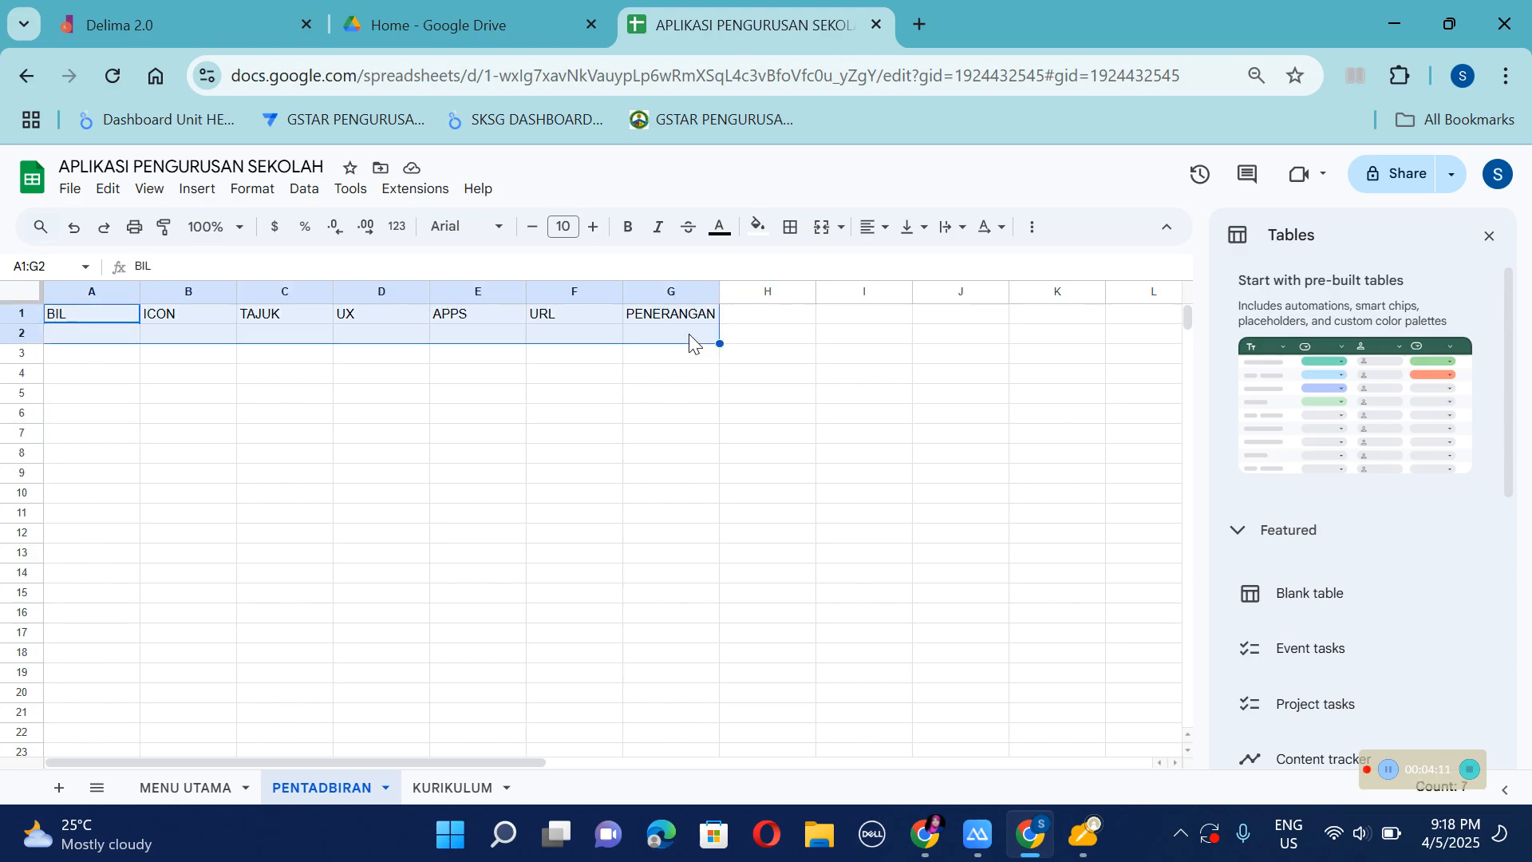
click(469, 798)
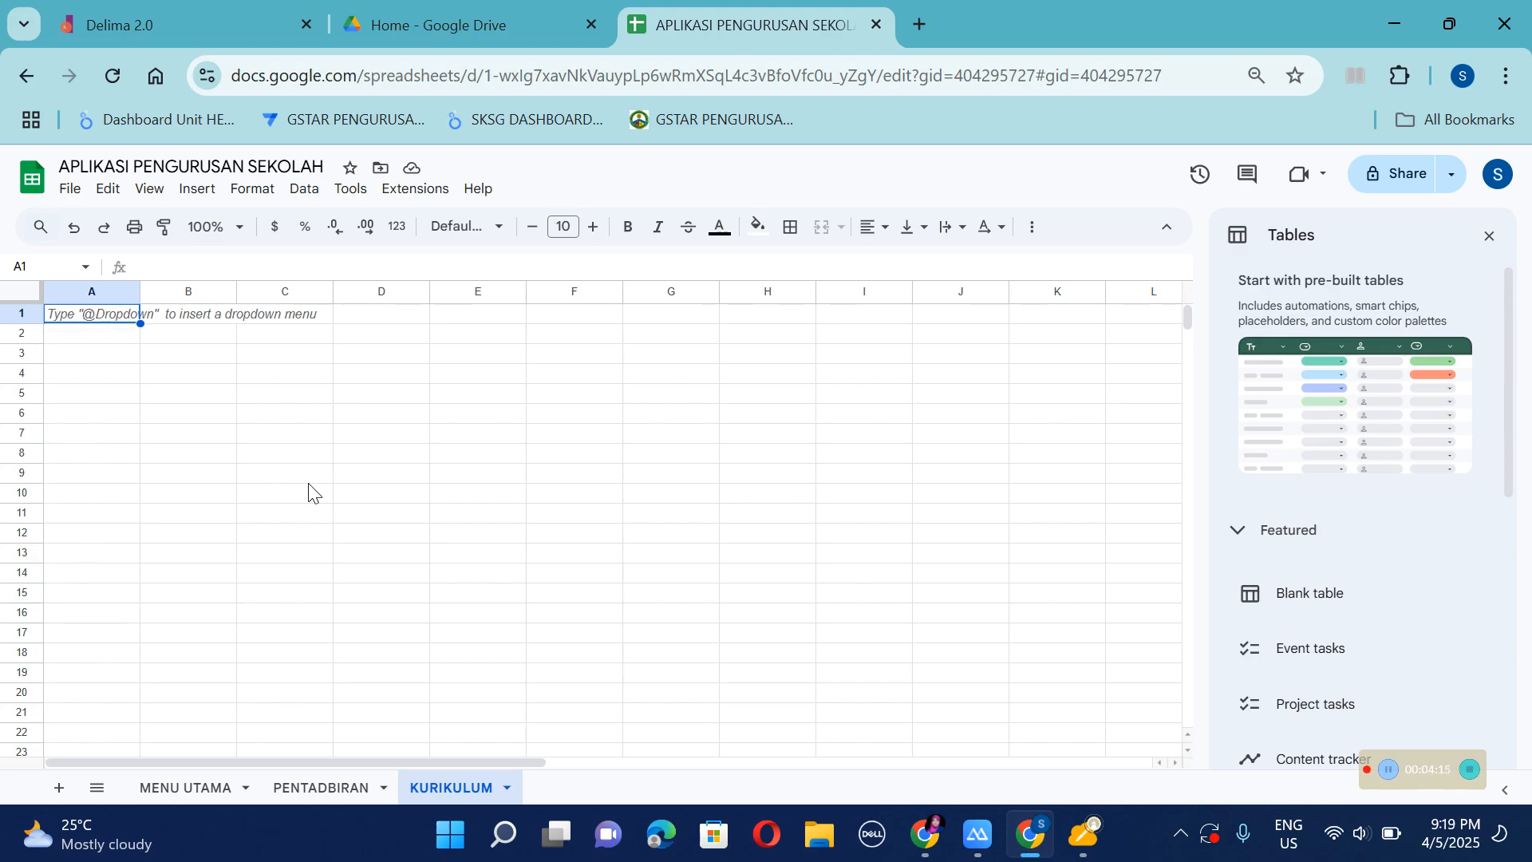
key(ctrl+v)
Add a new sheet, name it HAL EHWAL MURID and select its cell A1.
click(60, 788)
right_click(567, 789)
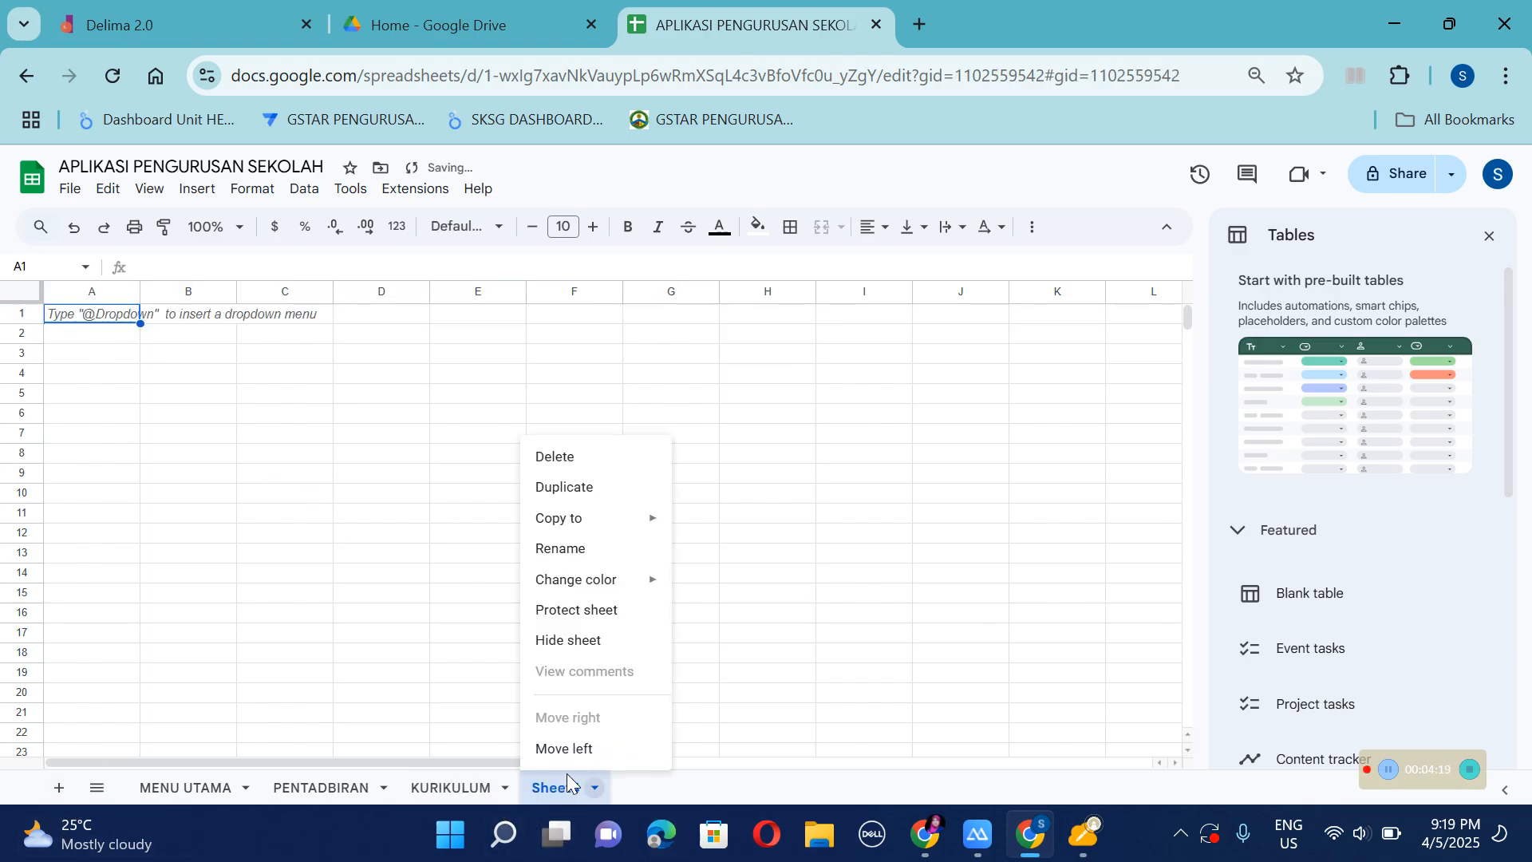
click(580, 548)
text(HAL EHWAL MURID)
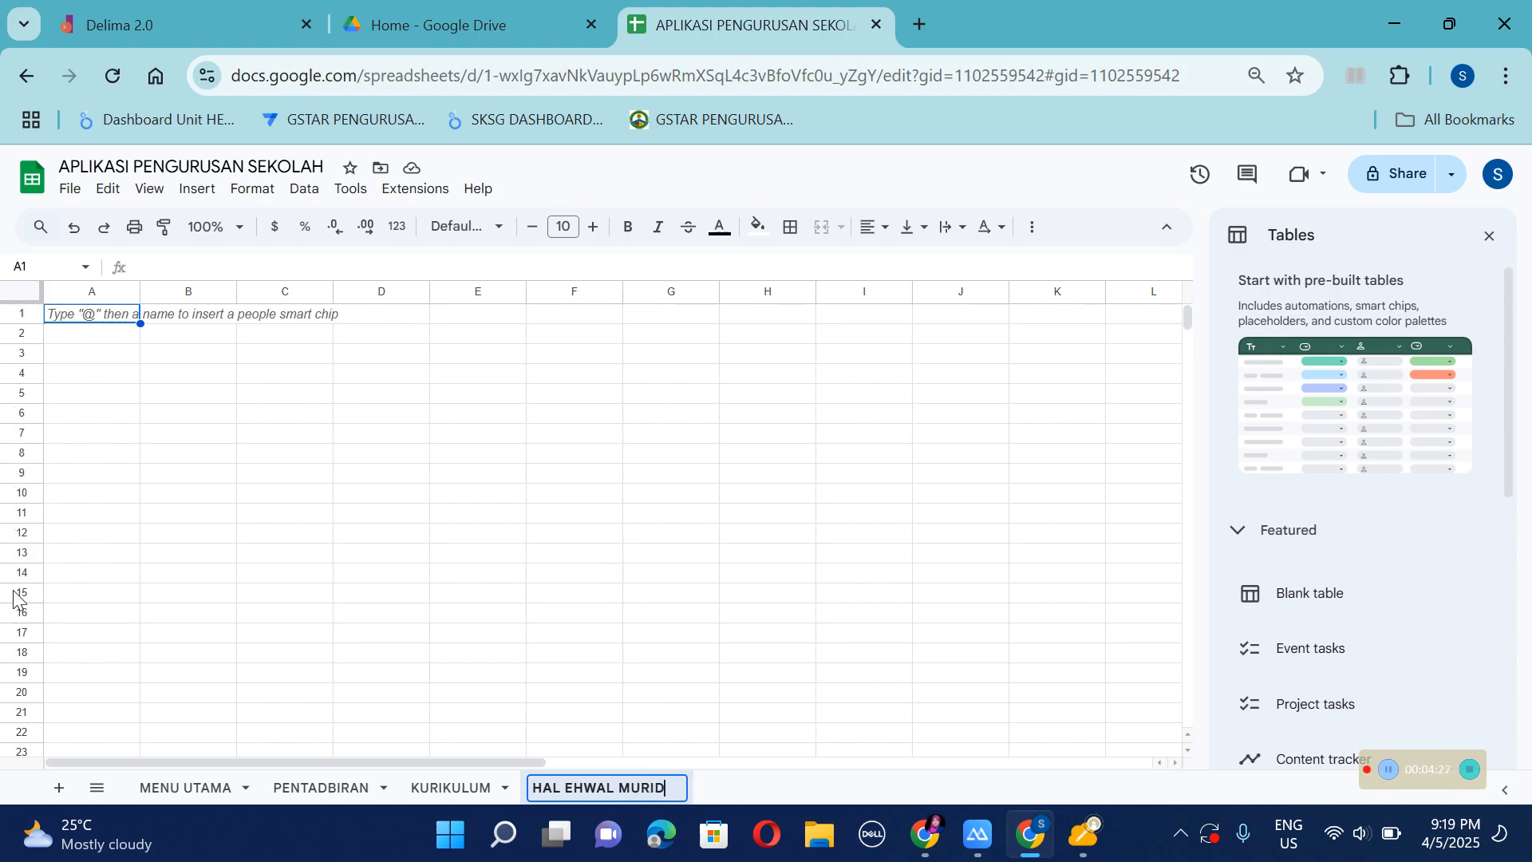
click(559, 478)
click(93, 318)
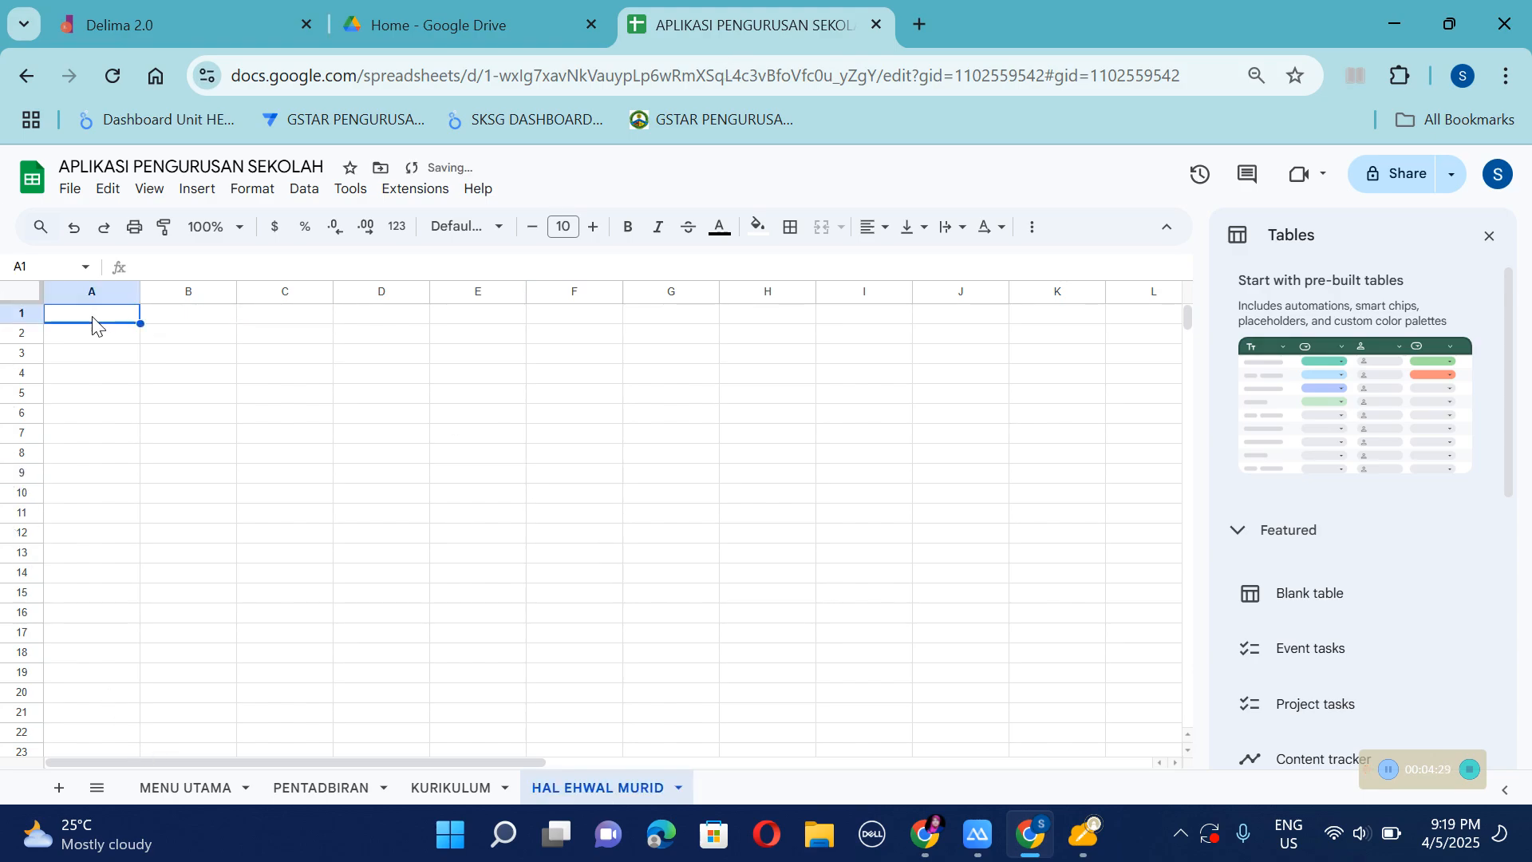
Paste the copied header range at cell A1 of the HAL EHWAL MURID sheet.
key(ctrl+v)
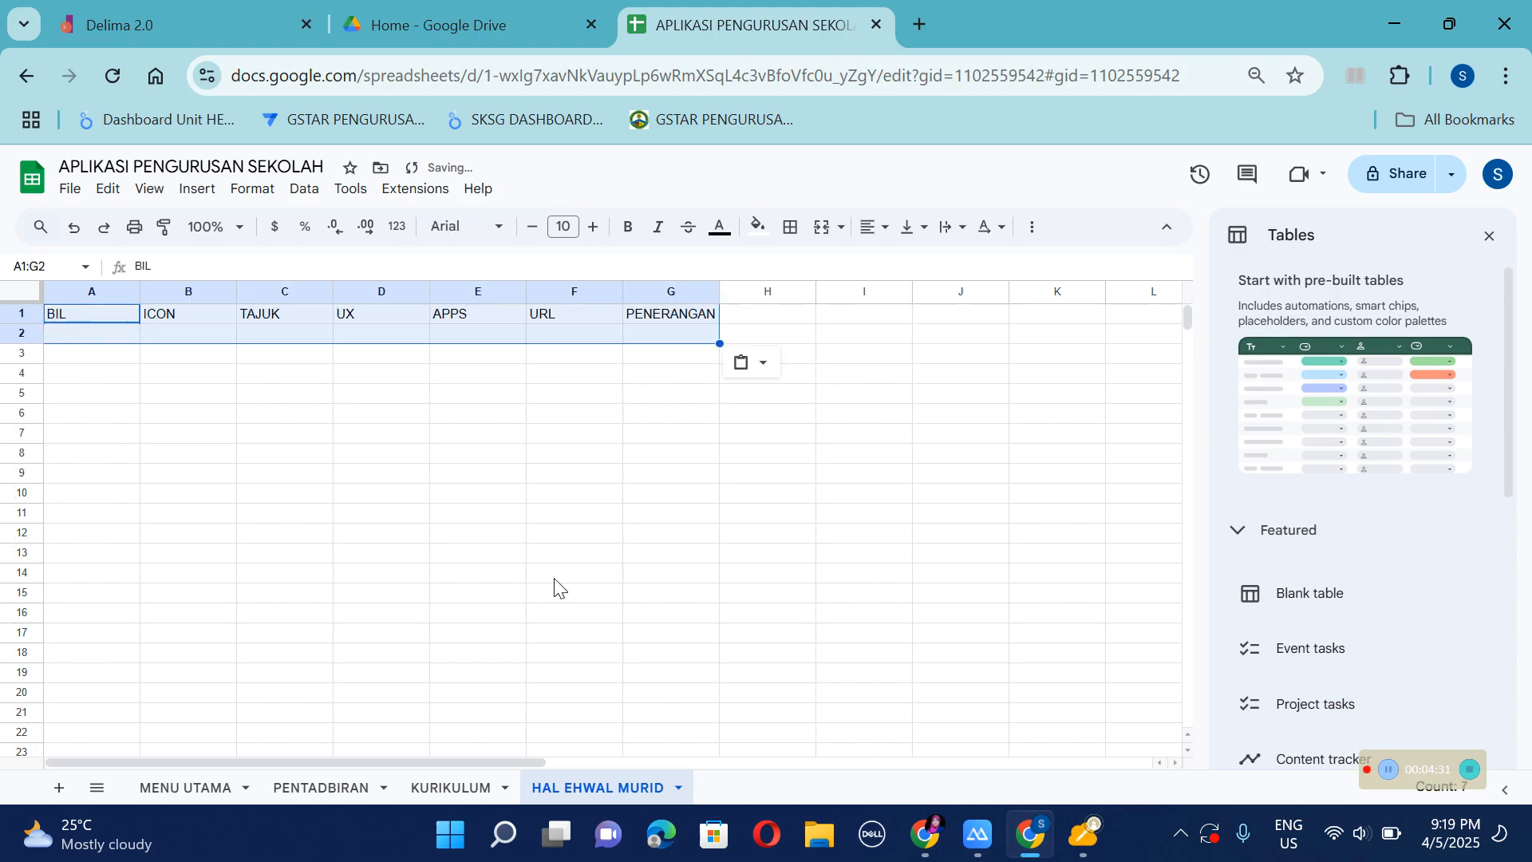
Add a new sheet named KOKURIKULUM and paste the copied header range at its cell A1.
click(59, 788)
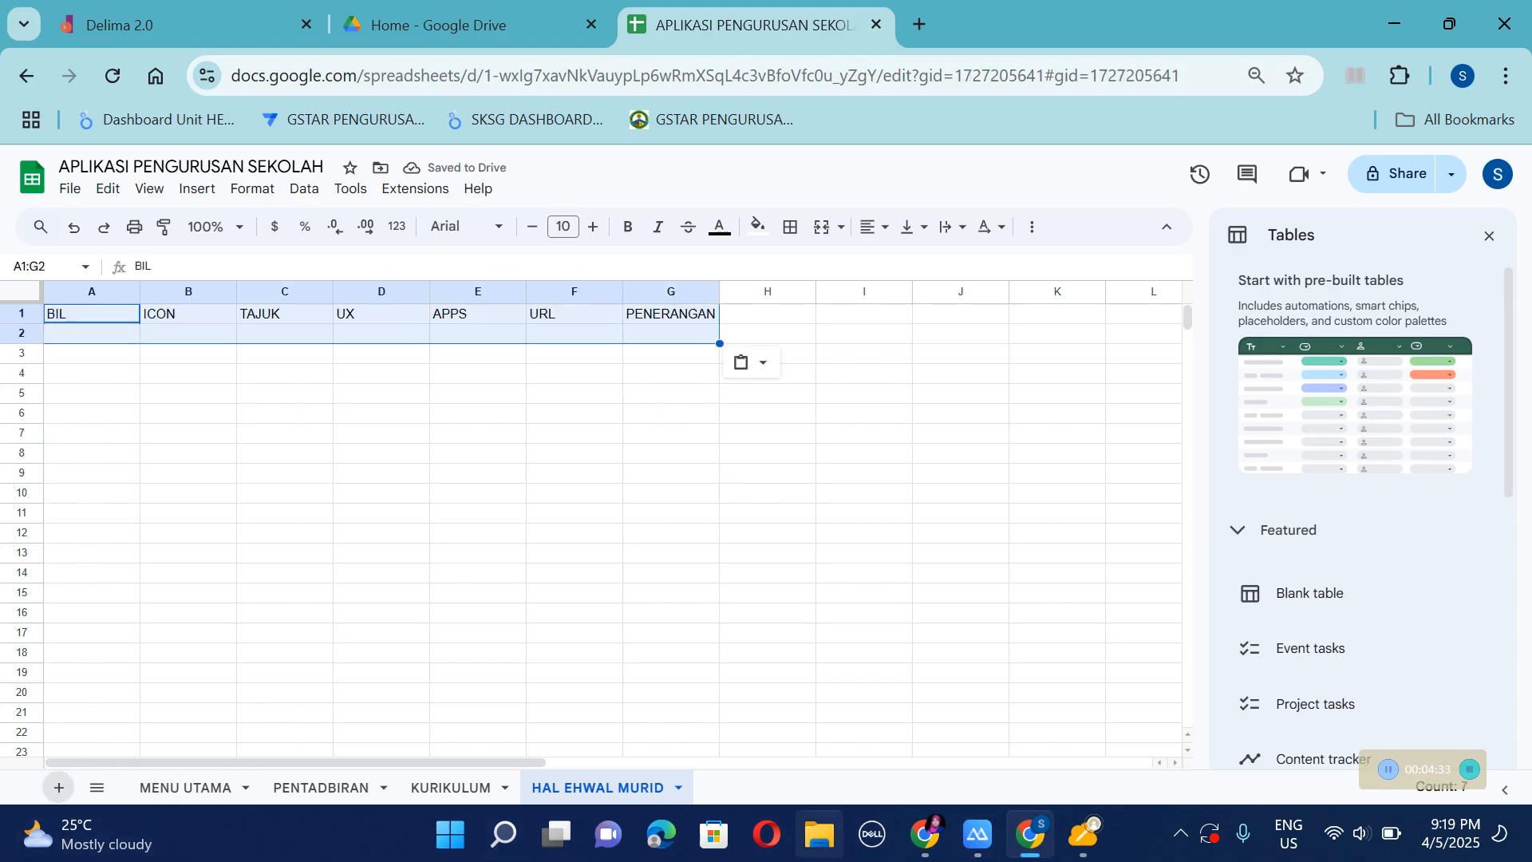
right_click(738, 792)
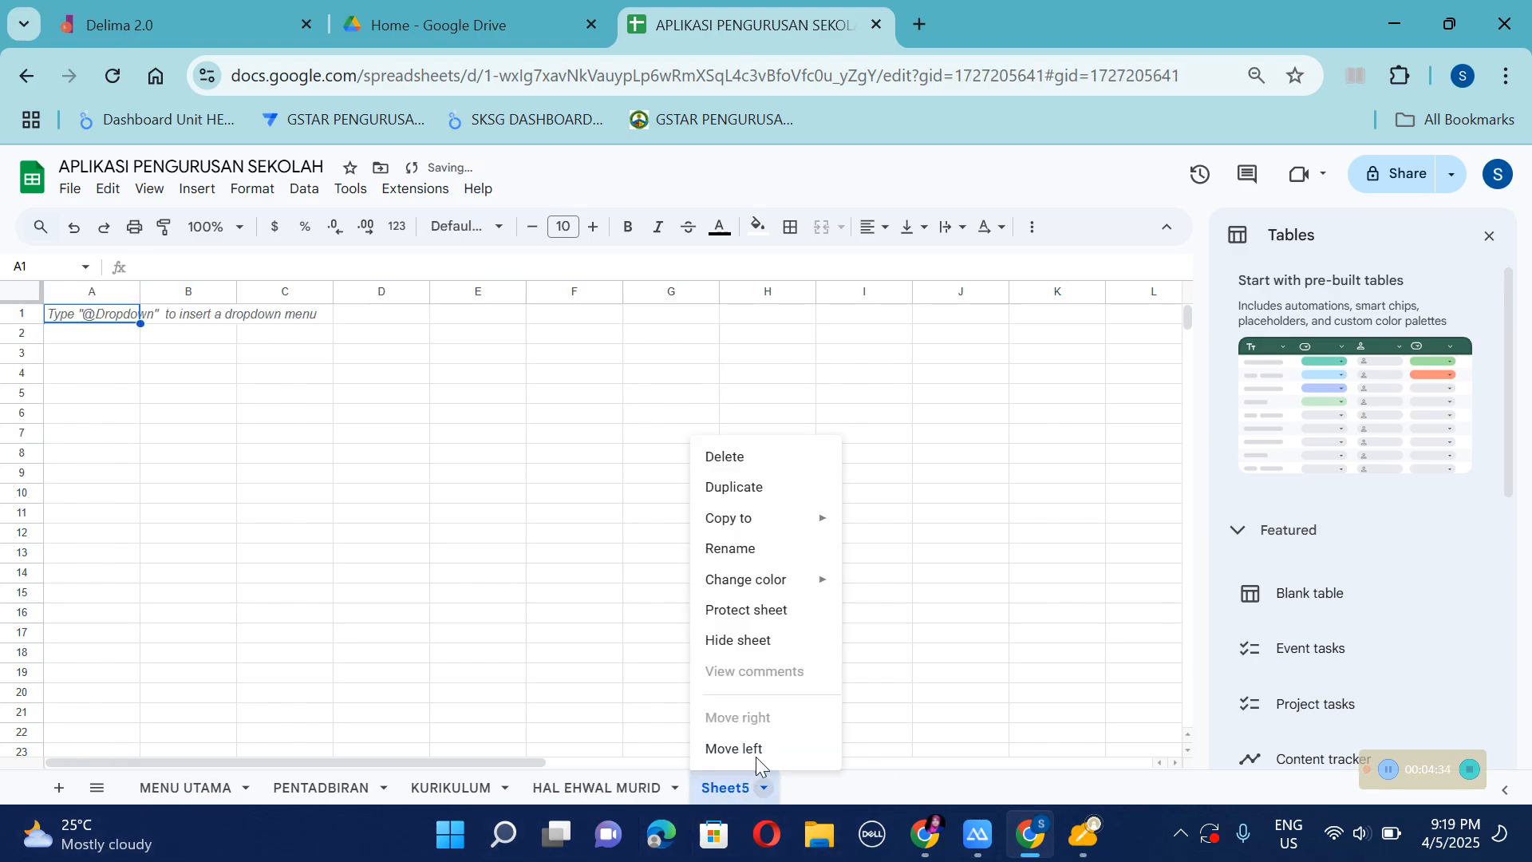
click(769, 550)
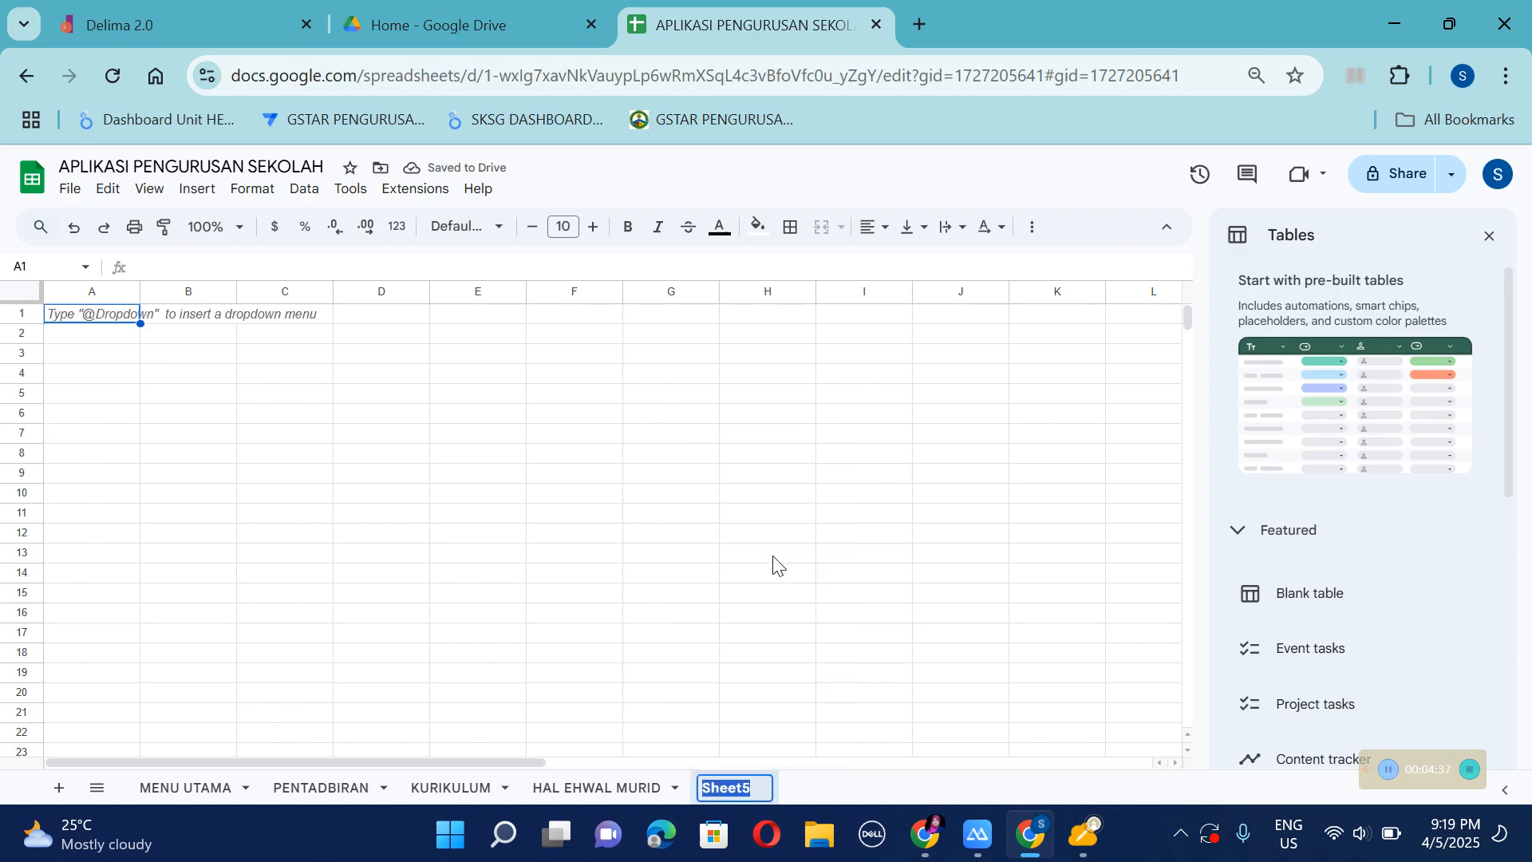
text(KOKURIKUU)
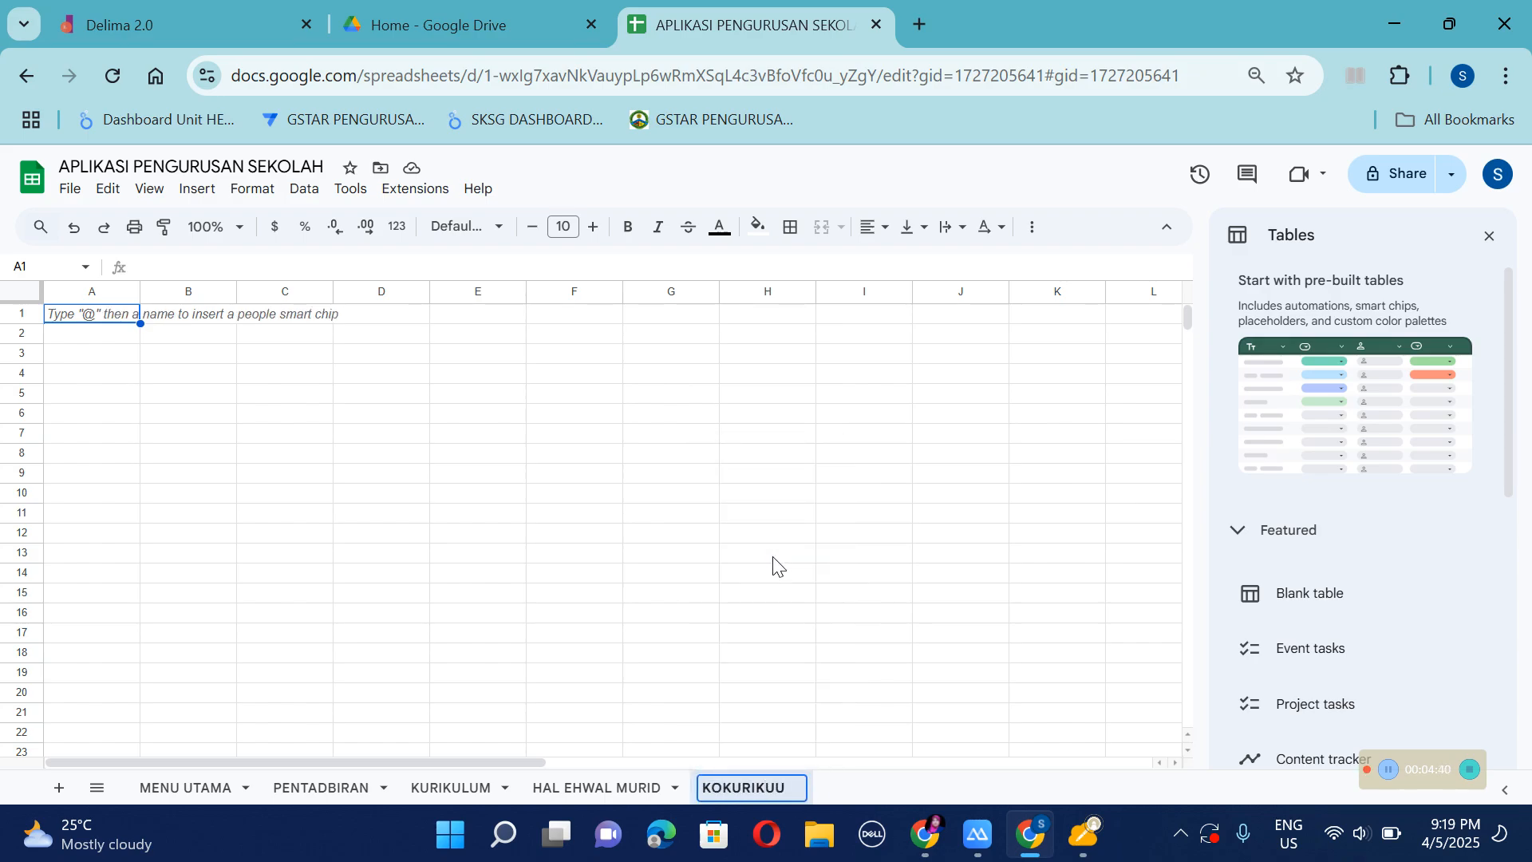
key(BackSpace)
text(LUM)
click(121, 370)
click(109, 316)
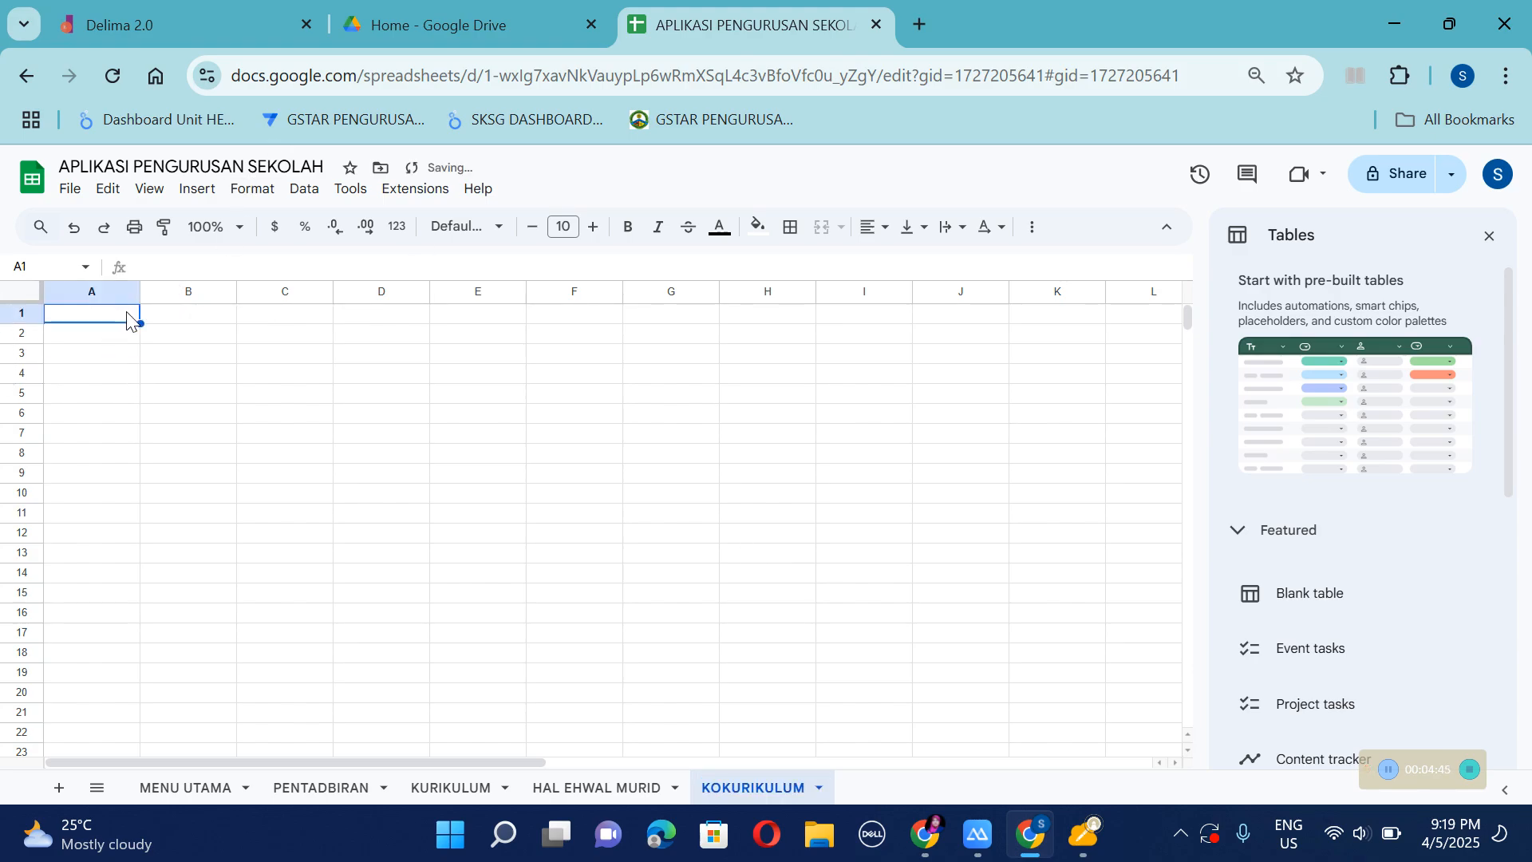
key(ctrl+v)
On the PENTADBIRAN sheet, enter the TAJUK entries LADAP, RPS, ASET and FIZIKAL SEKOLAH in cells C2 to C5.
click(319, 788)
click(285, 533)
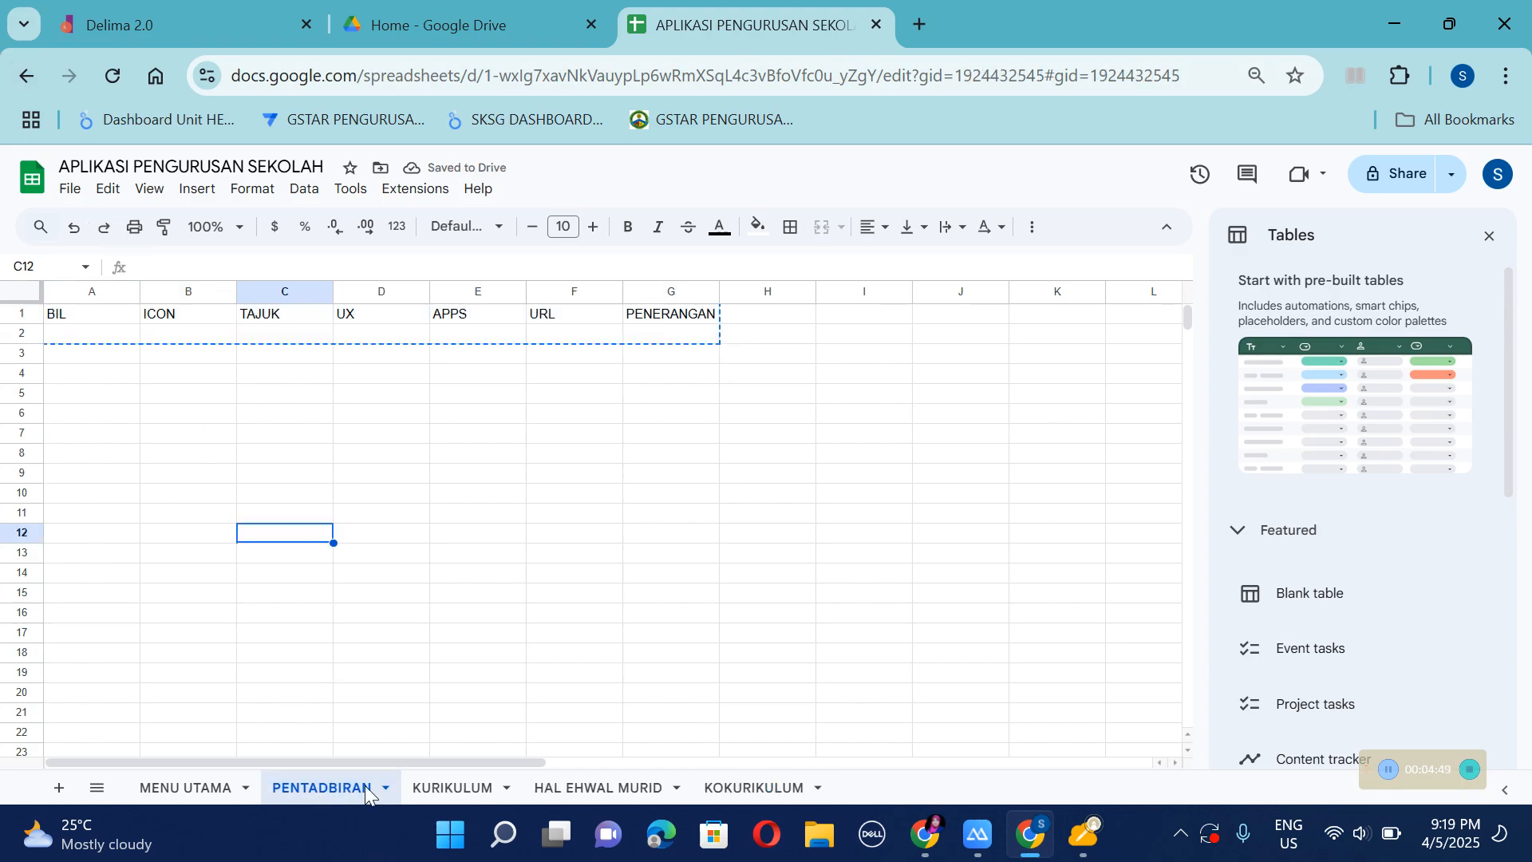
click(281, 335)
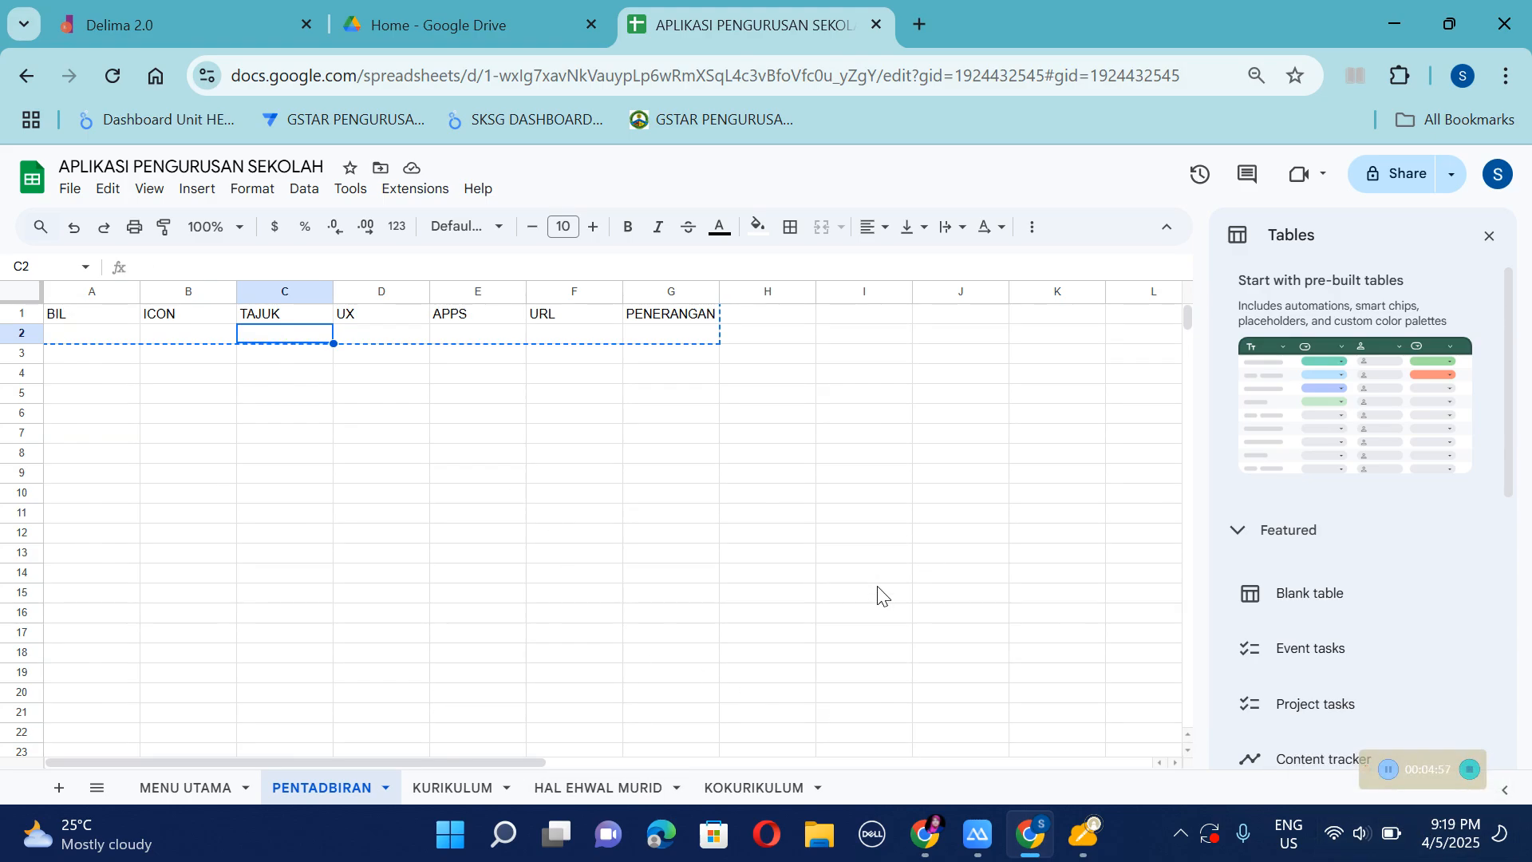
text(LADAP)
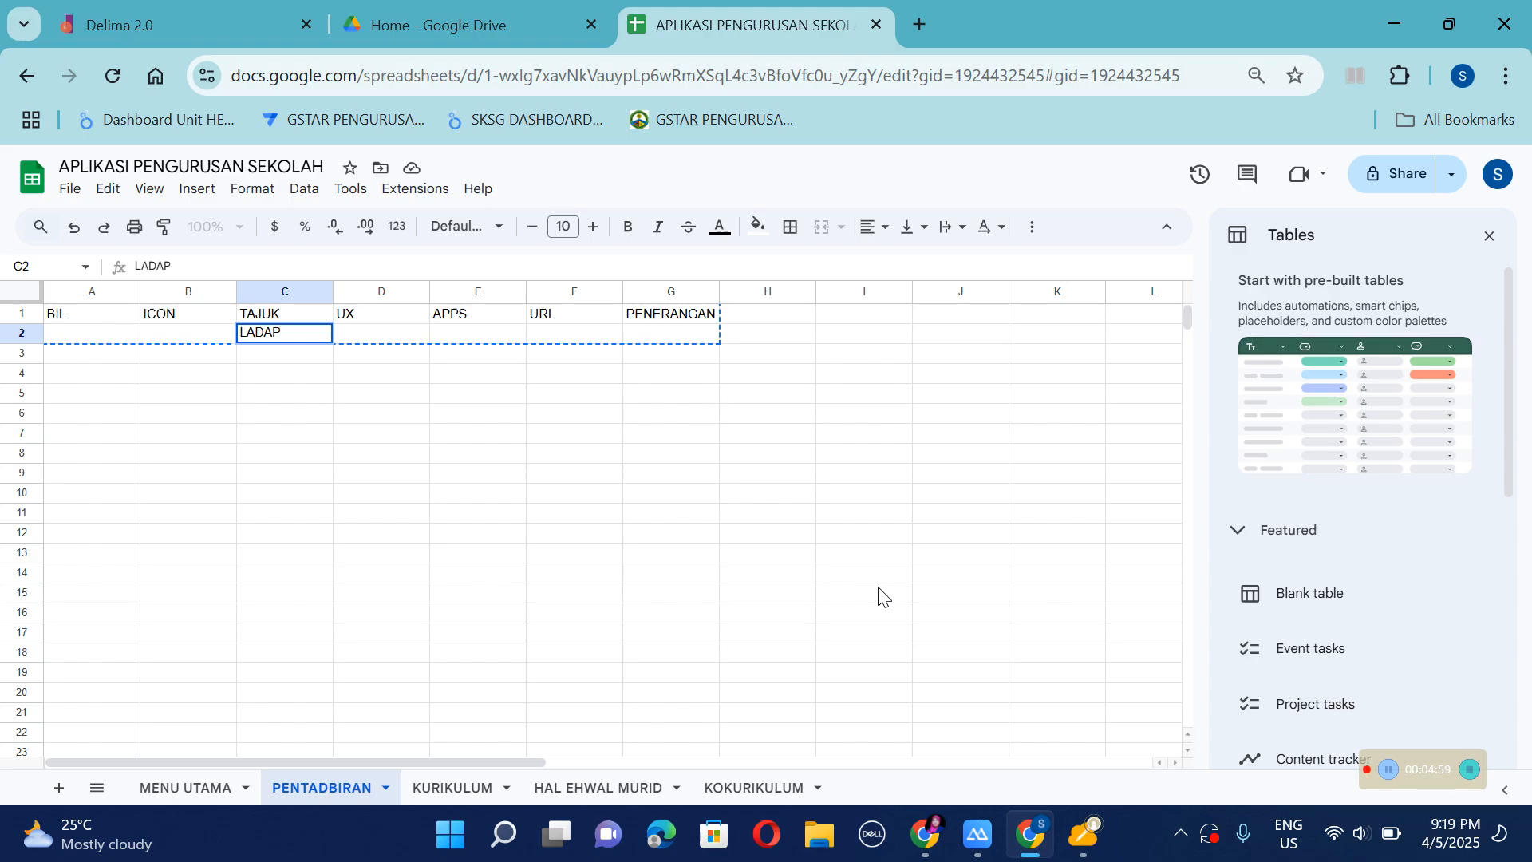
key(Return)
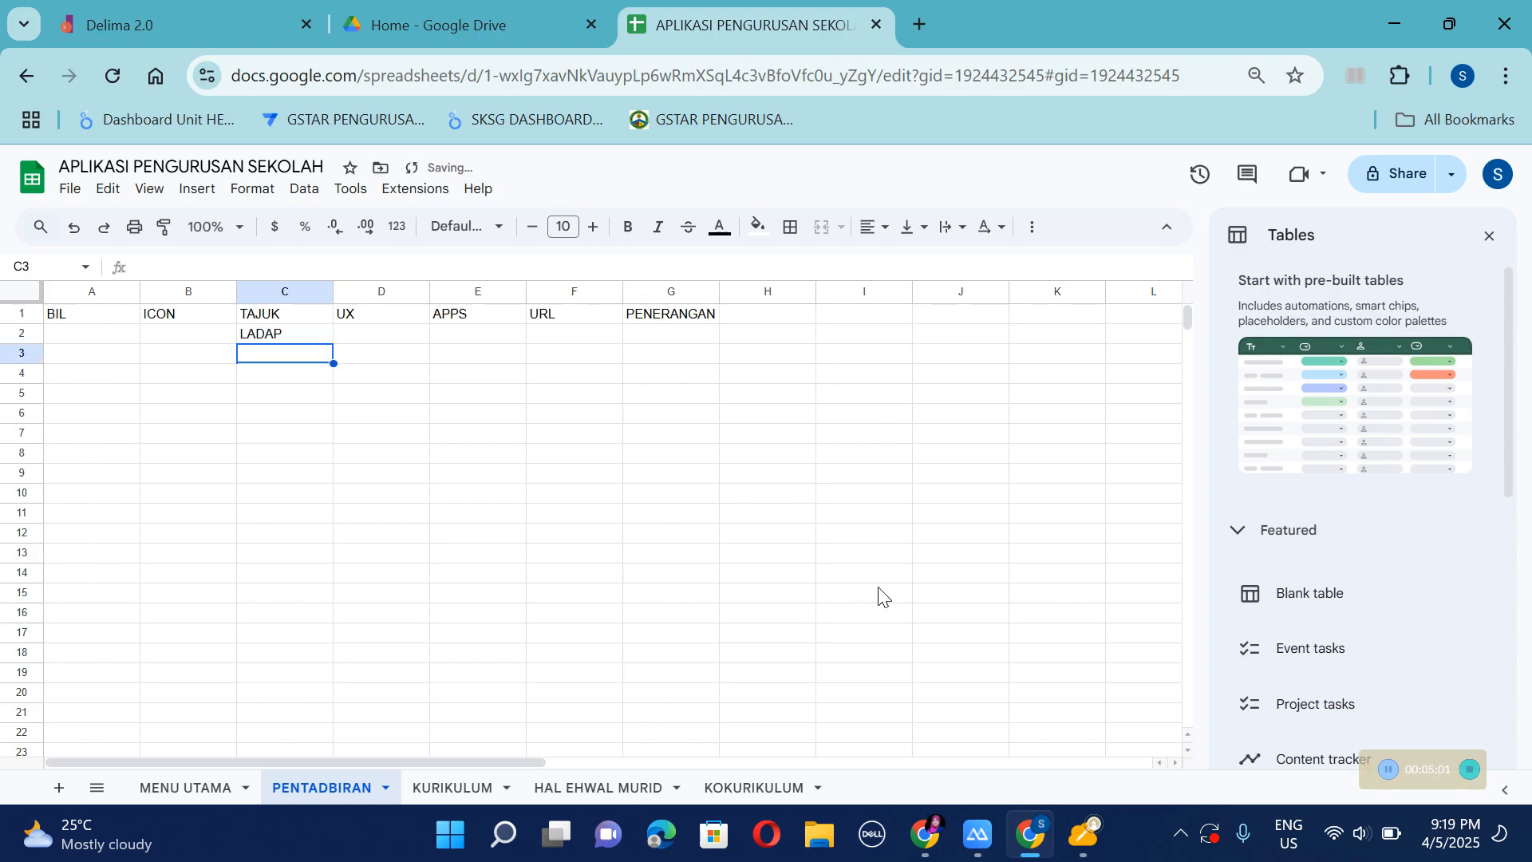
text(PR)
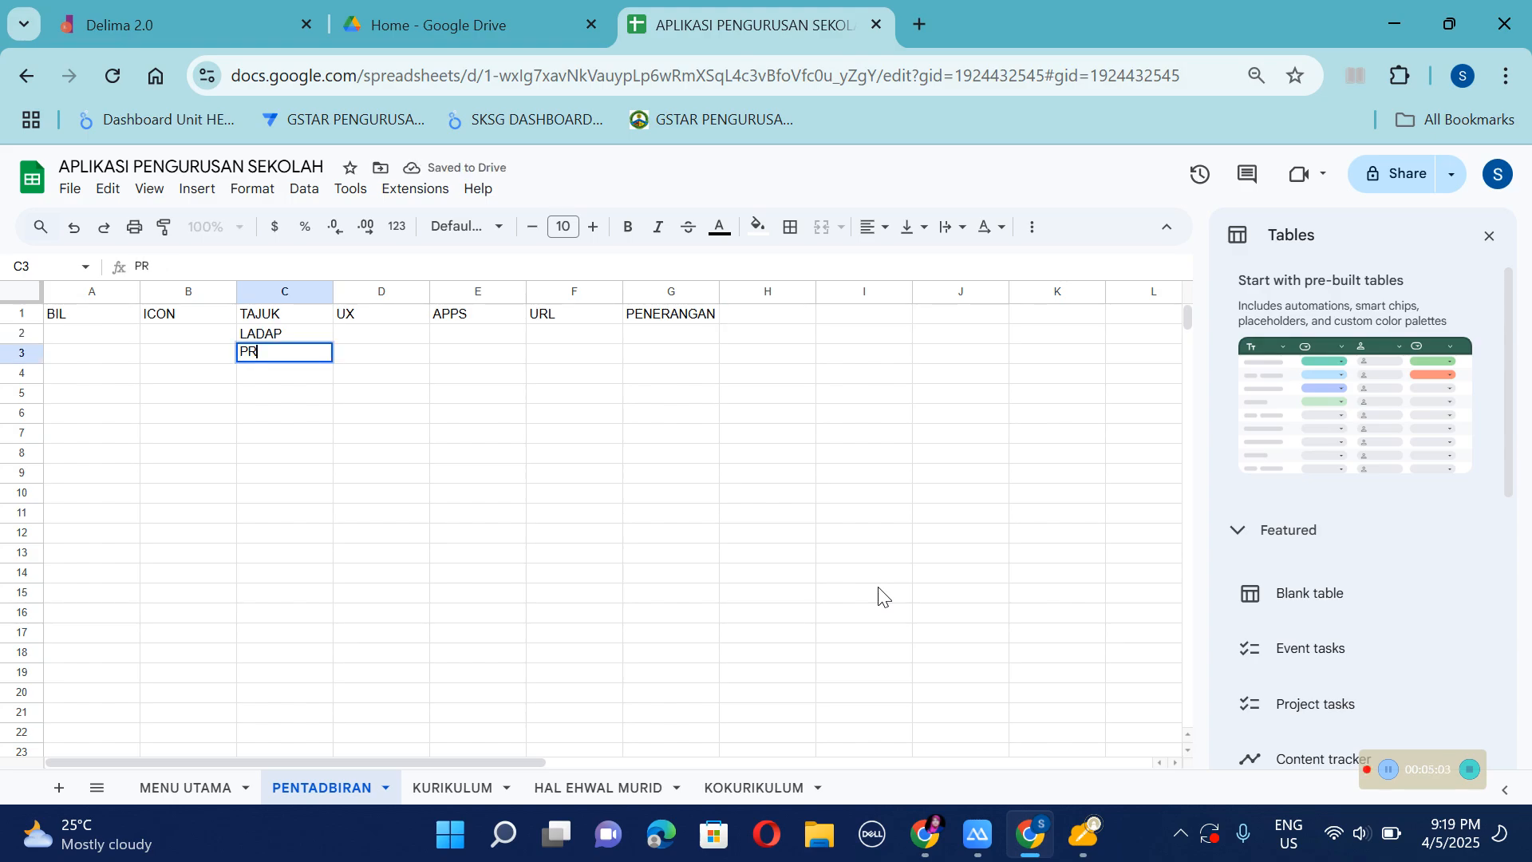
text(RPS)
key(Return)
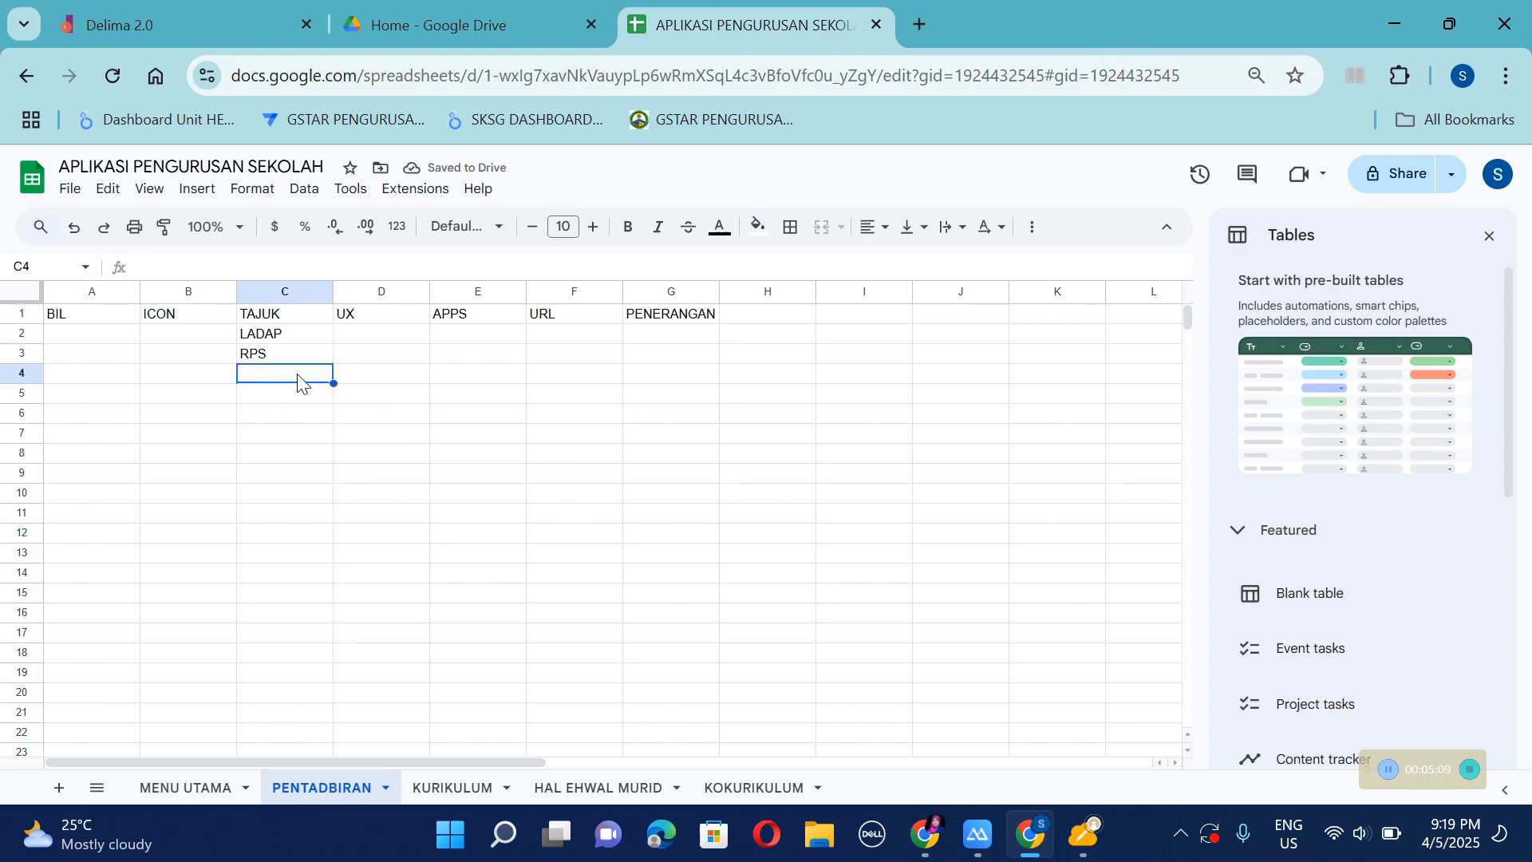
text(ASET)
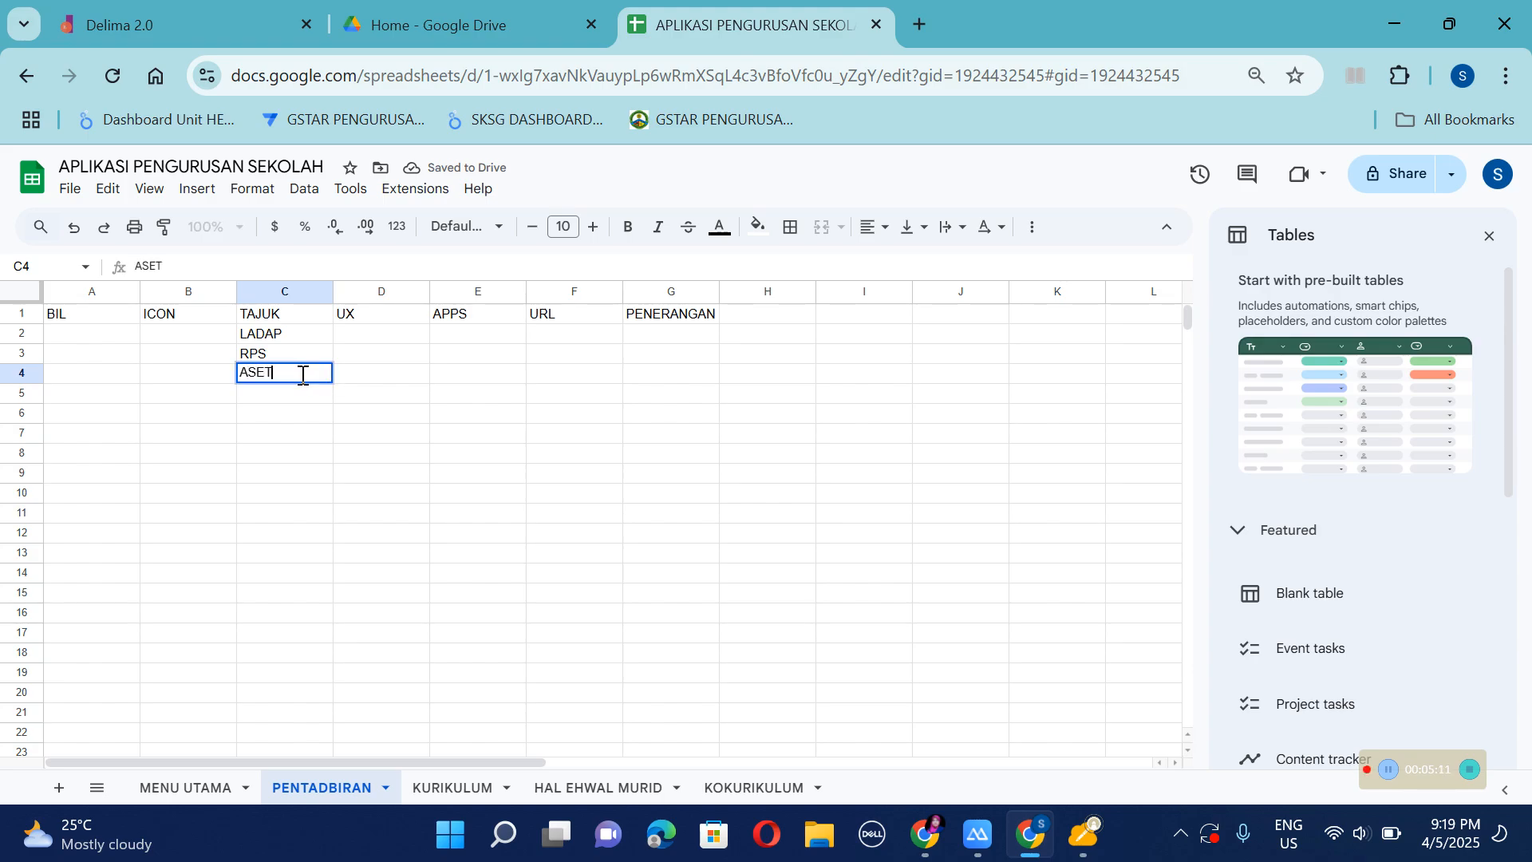
key(Return)
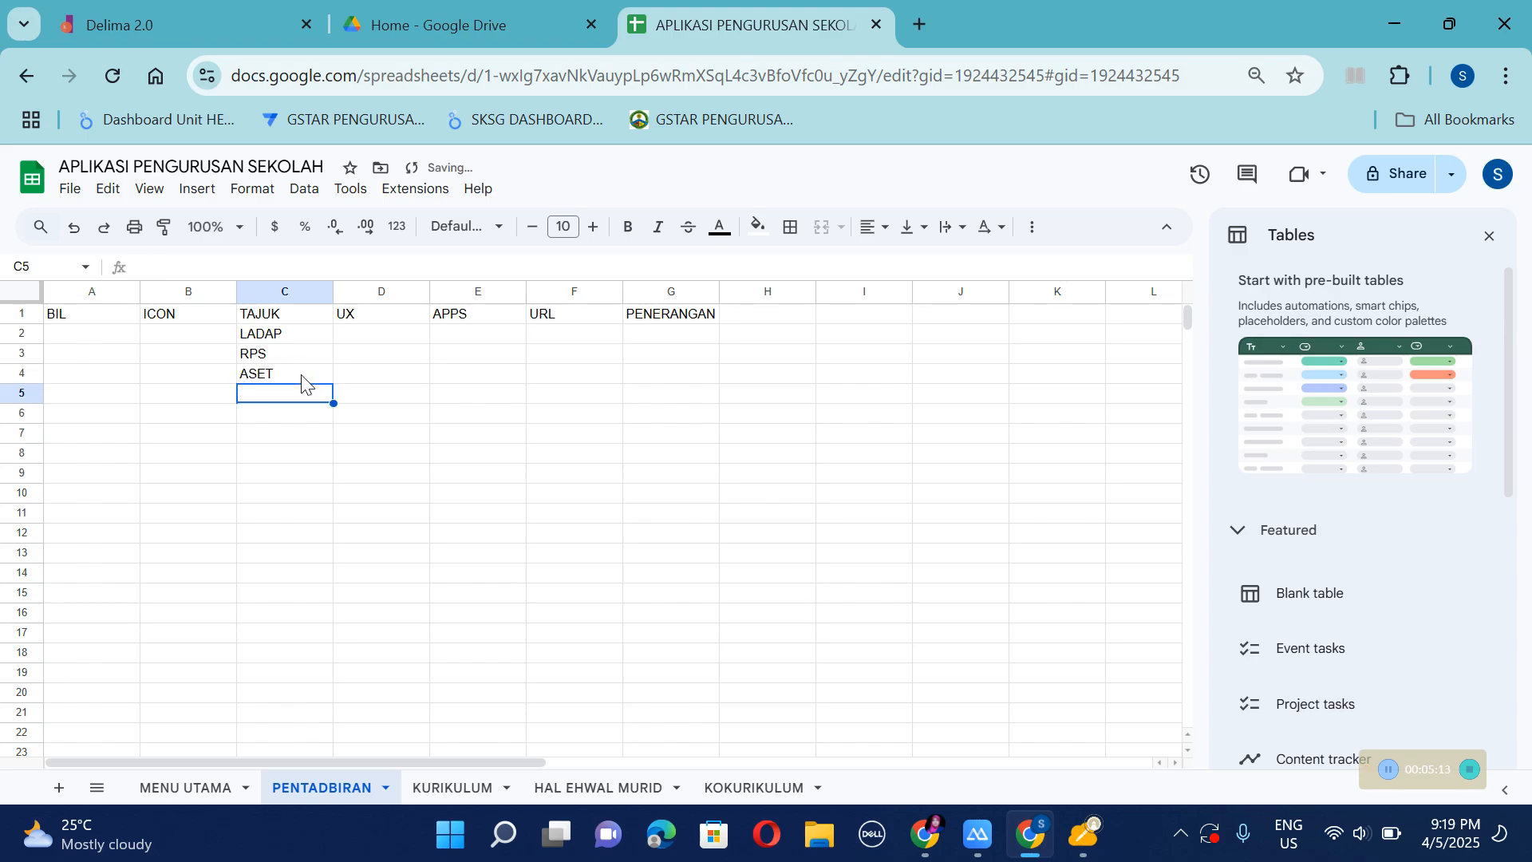
text(FIZIKAL SEKOLAH)
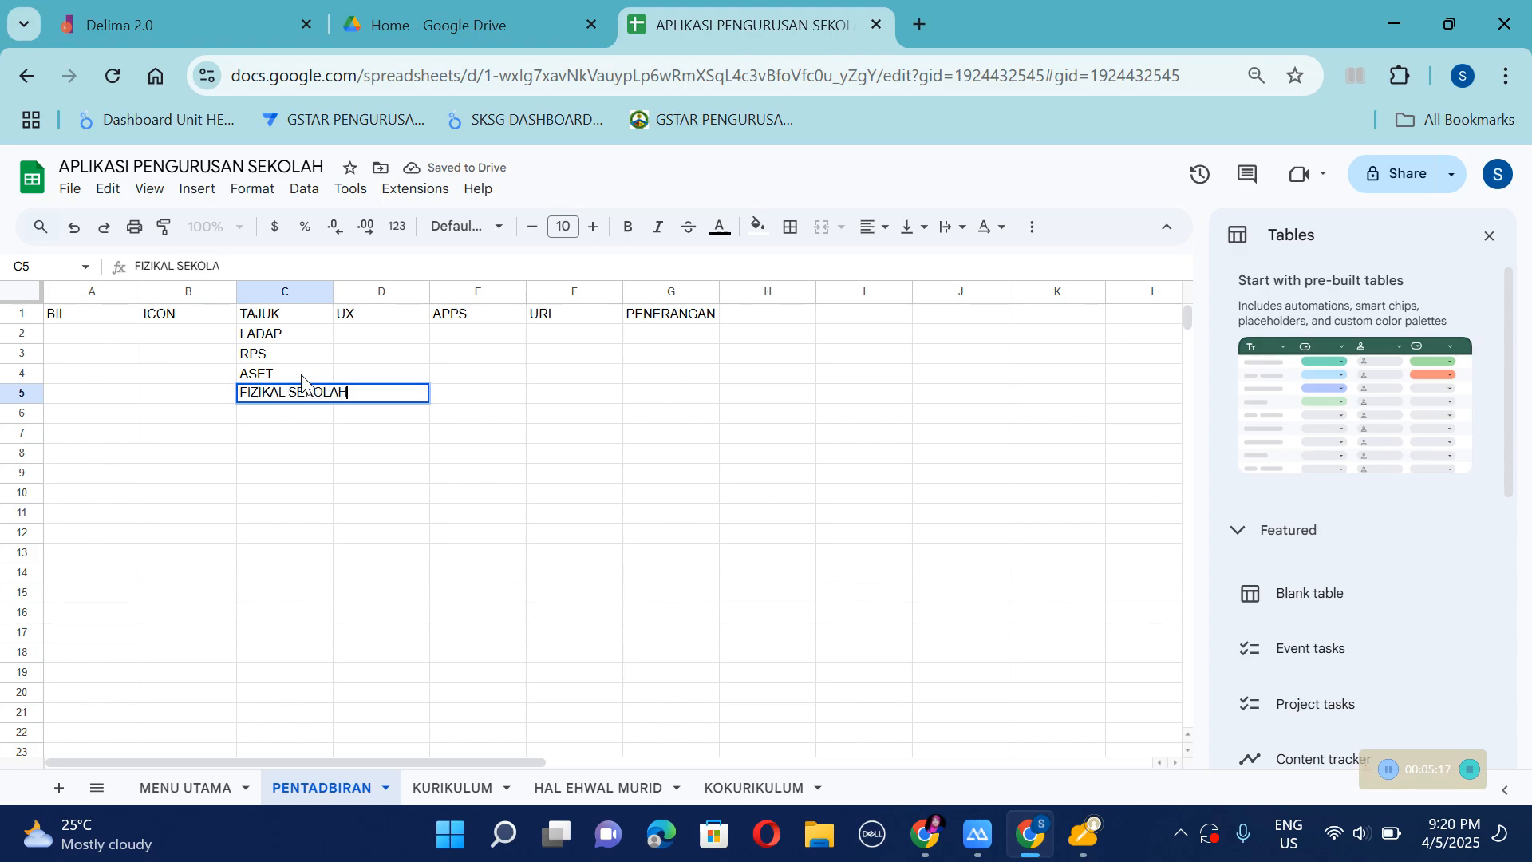
click(1388, 768)
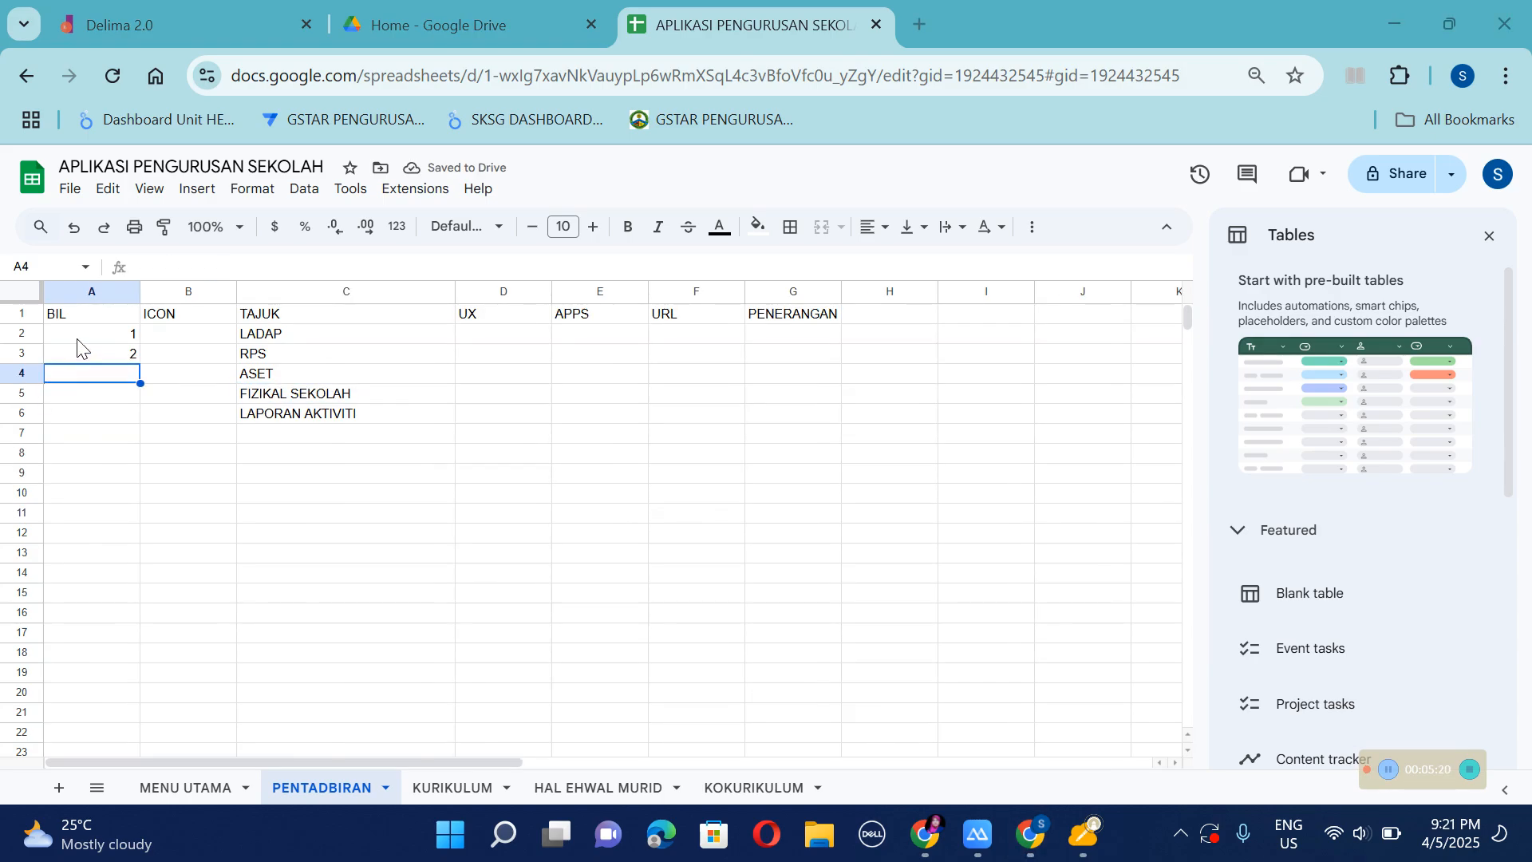
Continue the BIL numbering on the PENTADBIRAN sheet by entering 3, 4 and 5 in cells A4 to A6.
click(94, 339)
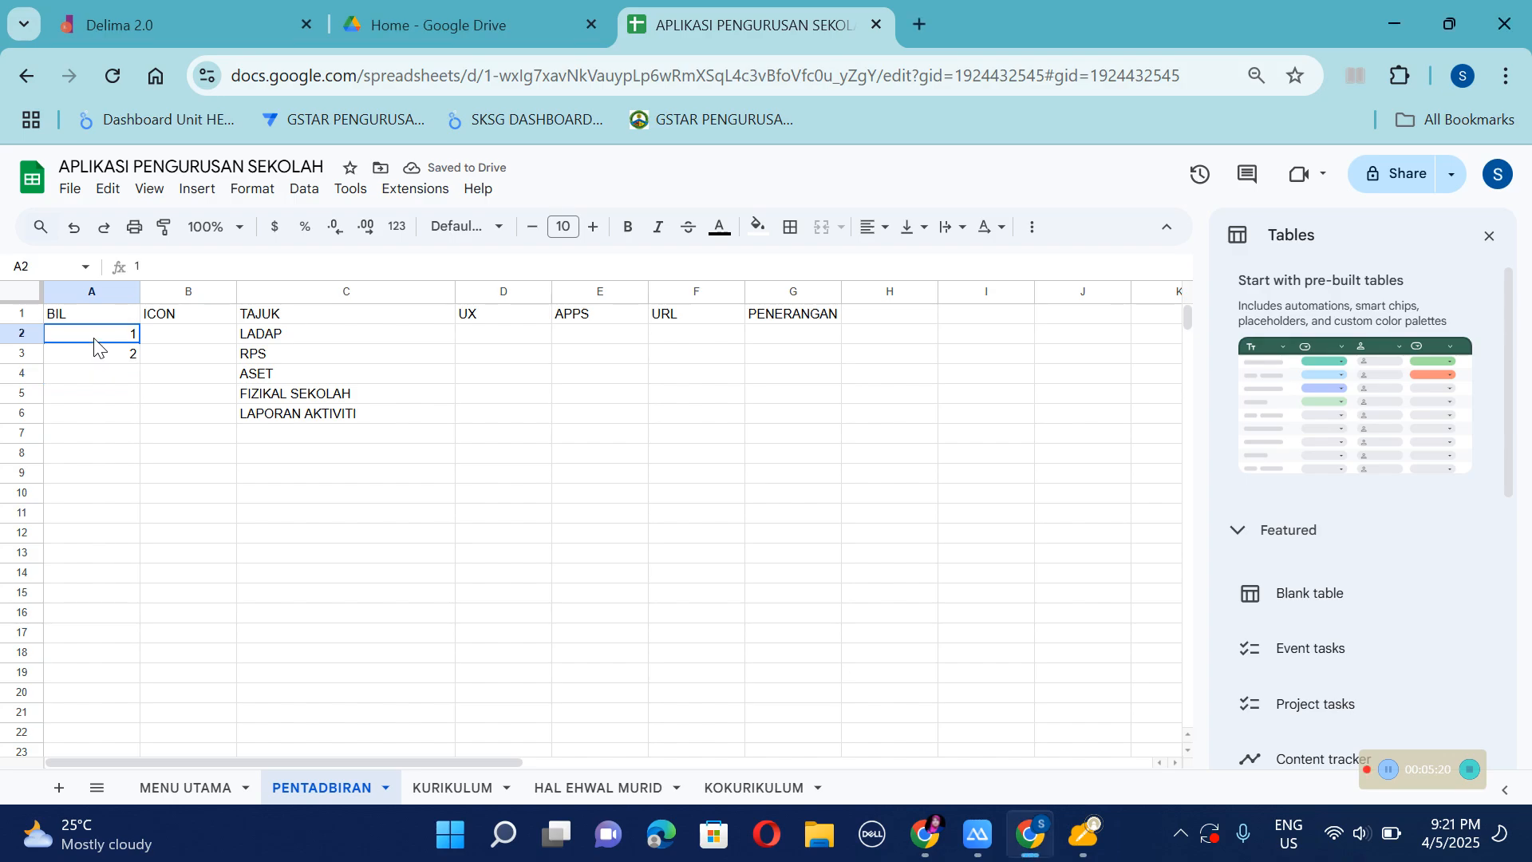
key(Down)
key(Down)
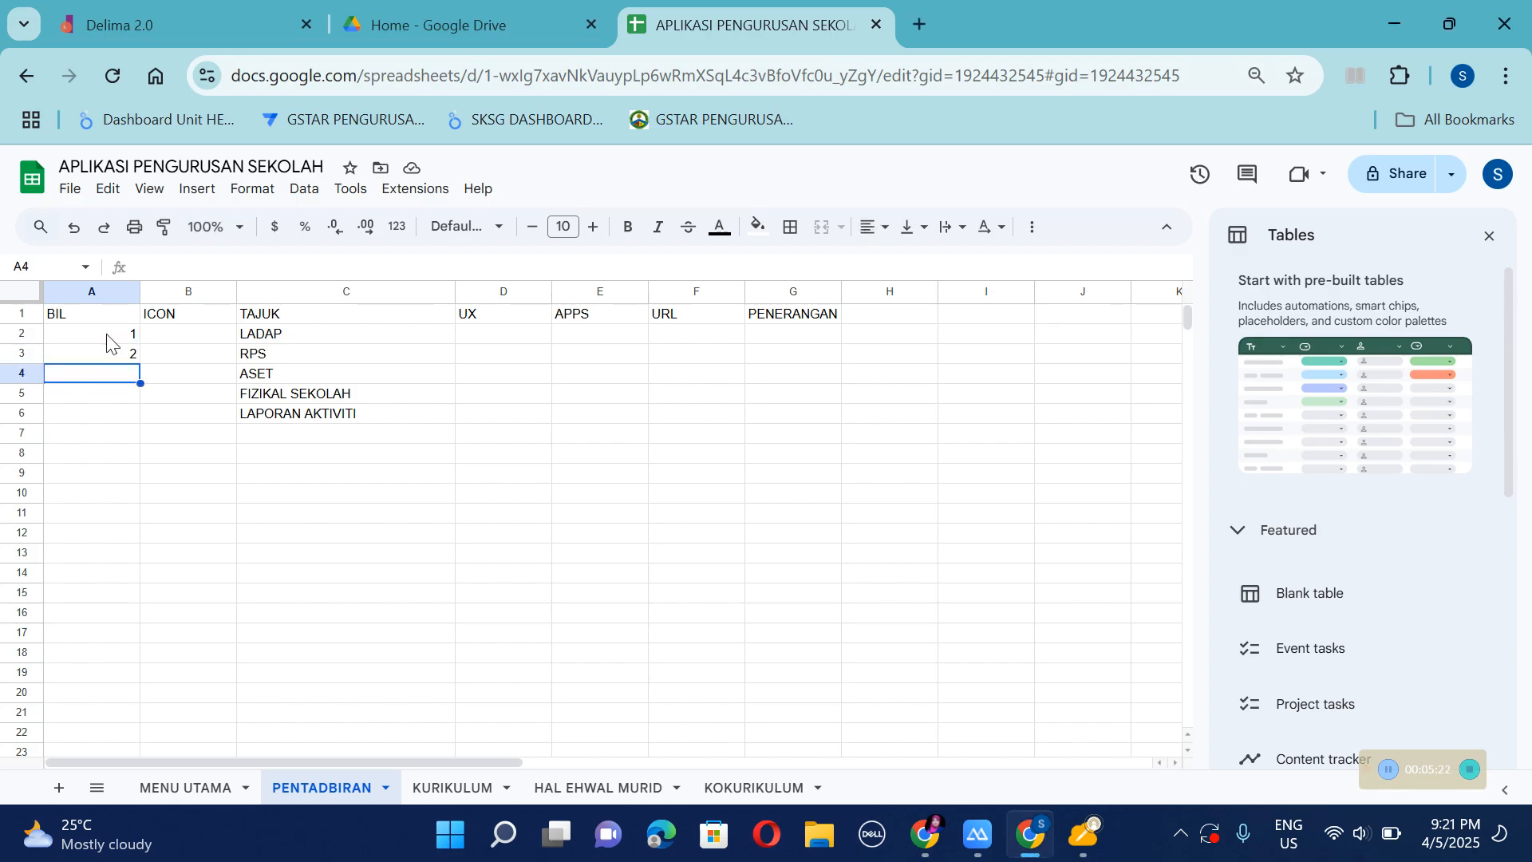
text(3)
key(Return)
key(Up)
key(Down)
text(4)
key(Return)
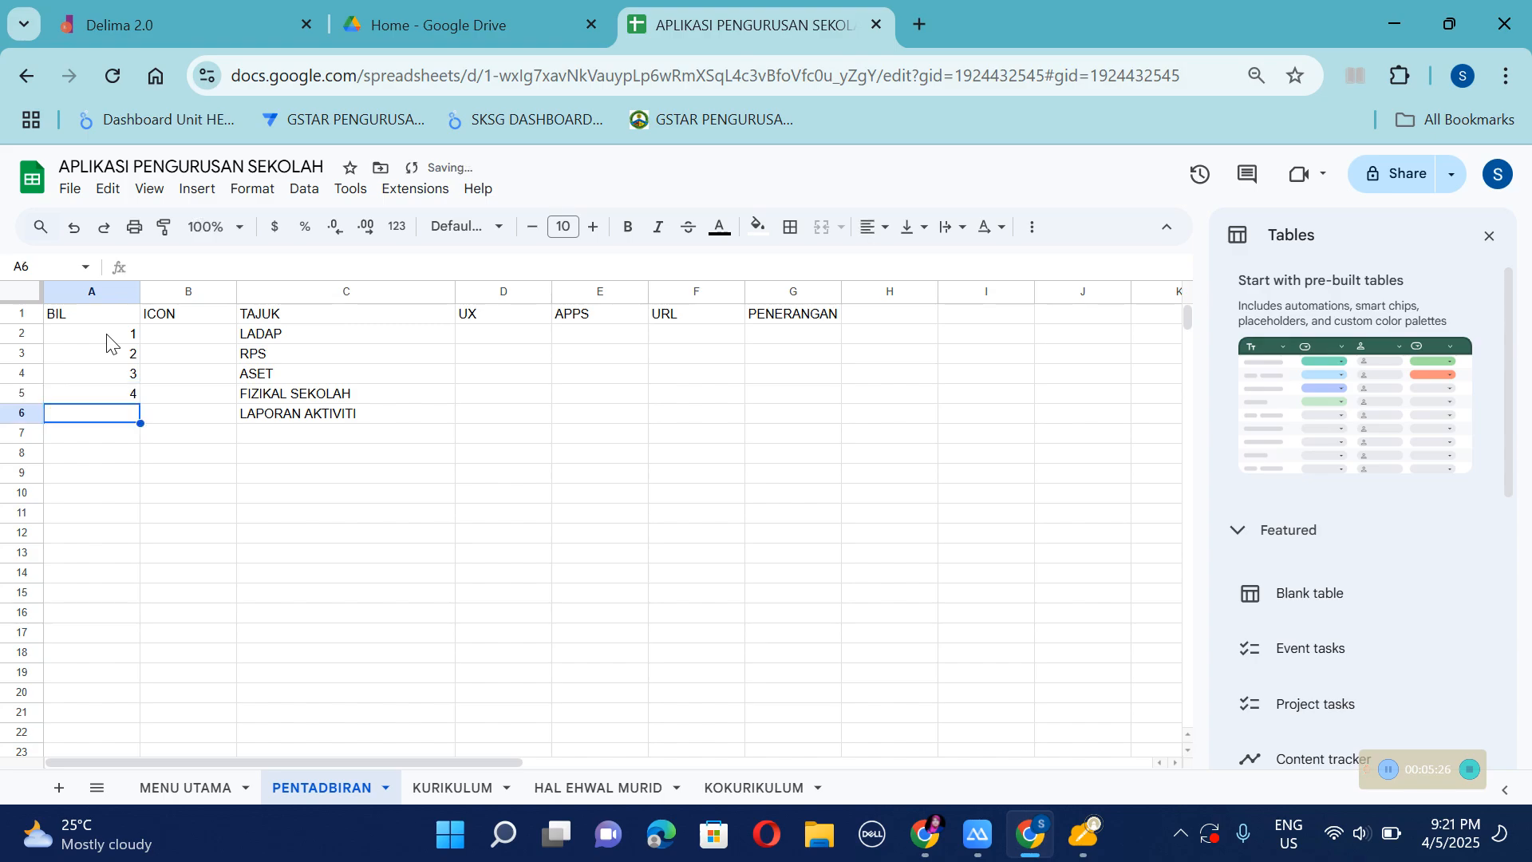
text(5)
key(Return)
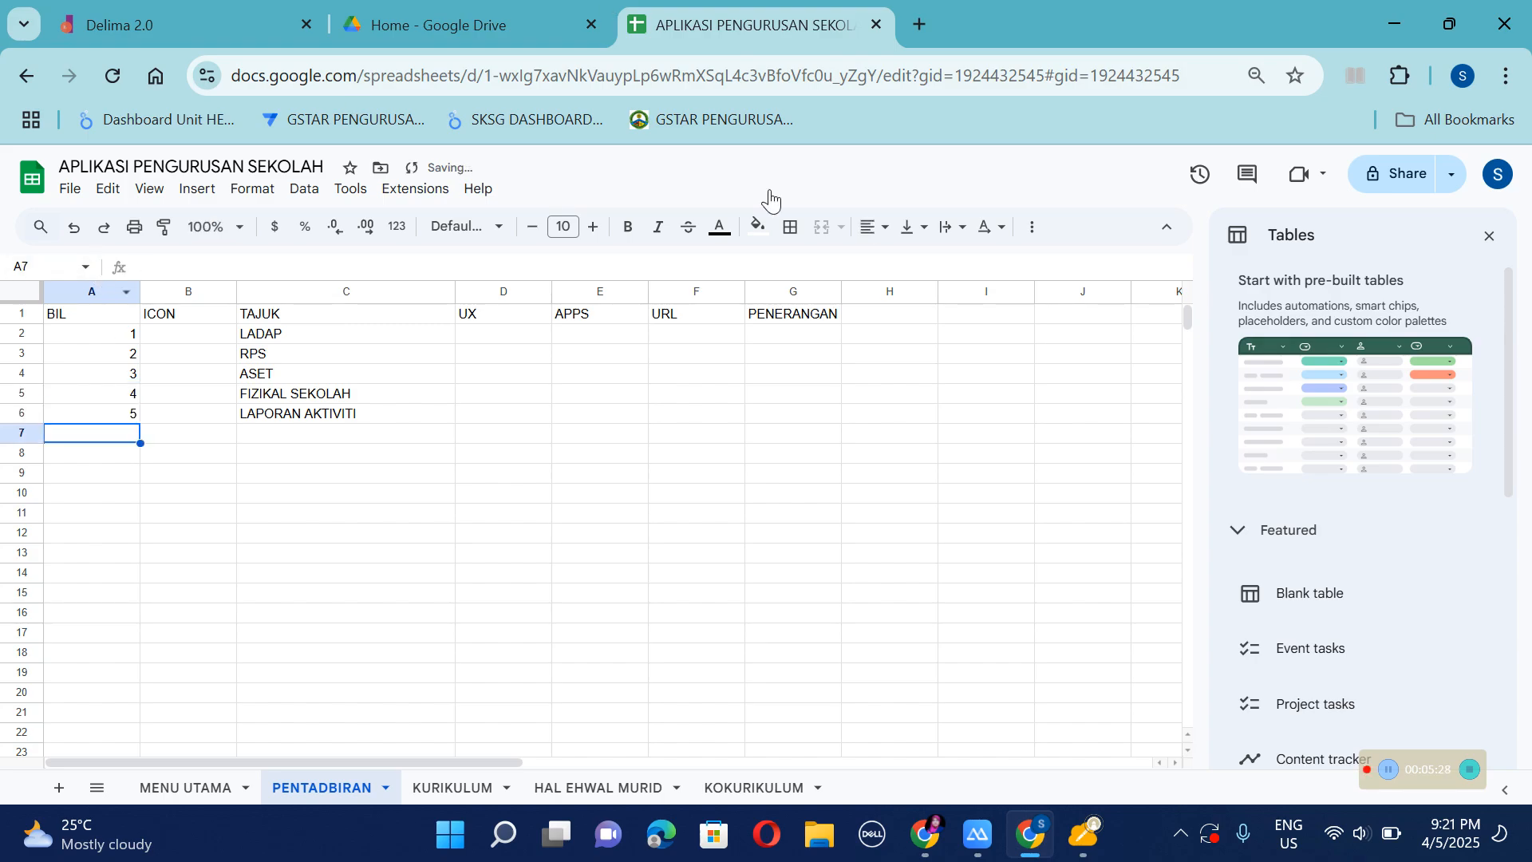
click(420, 595)
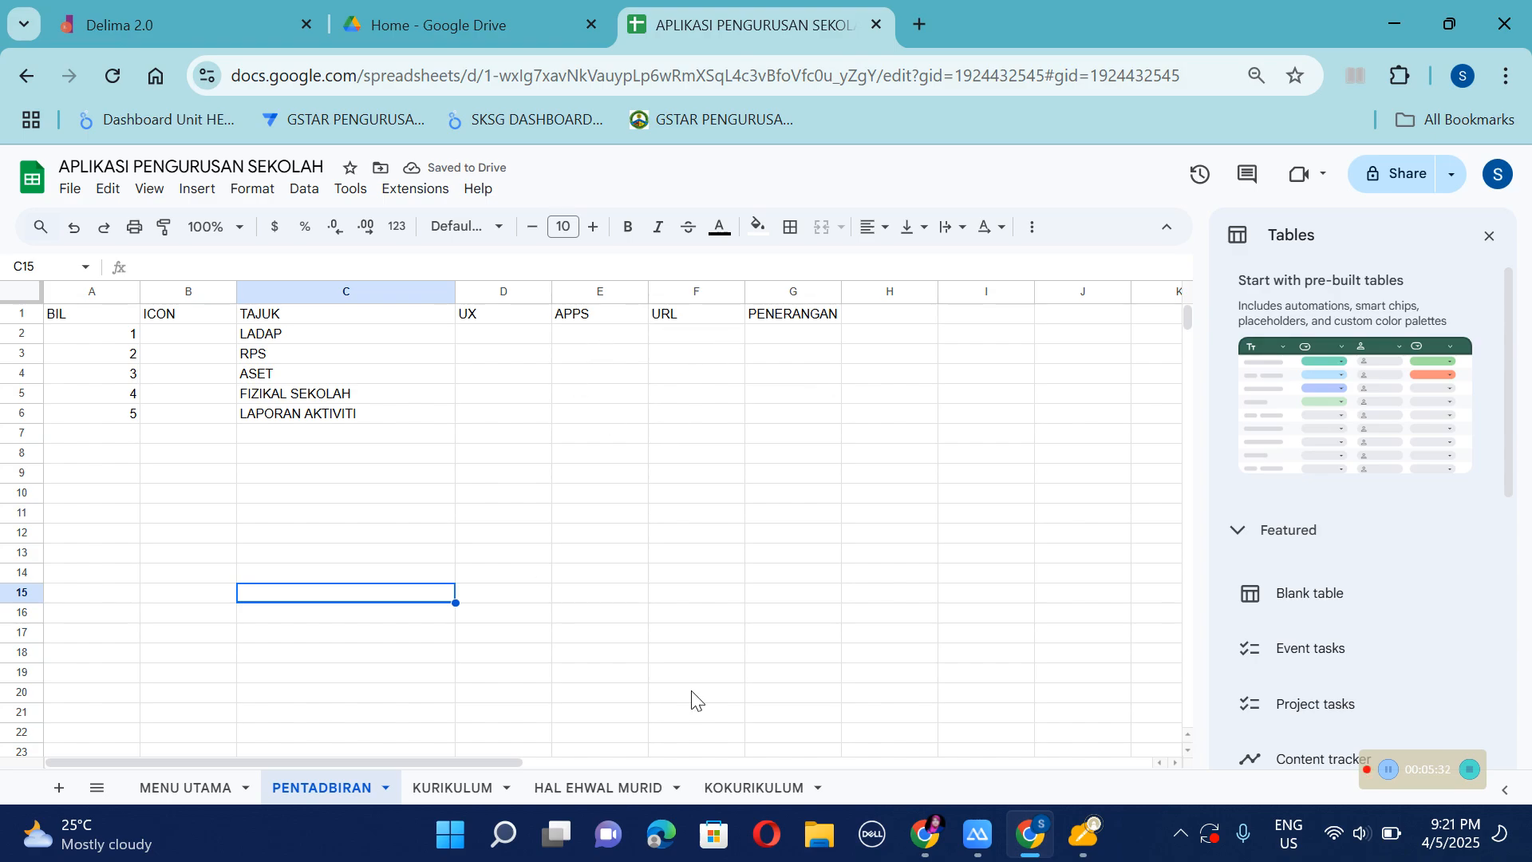
On the KURIKULUM sheet, enter PANITIA BM in cell C2 and PANITIA BI in cell C3 under TAJUK.
click(457, 790)
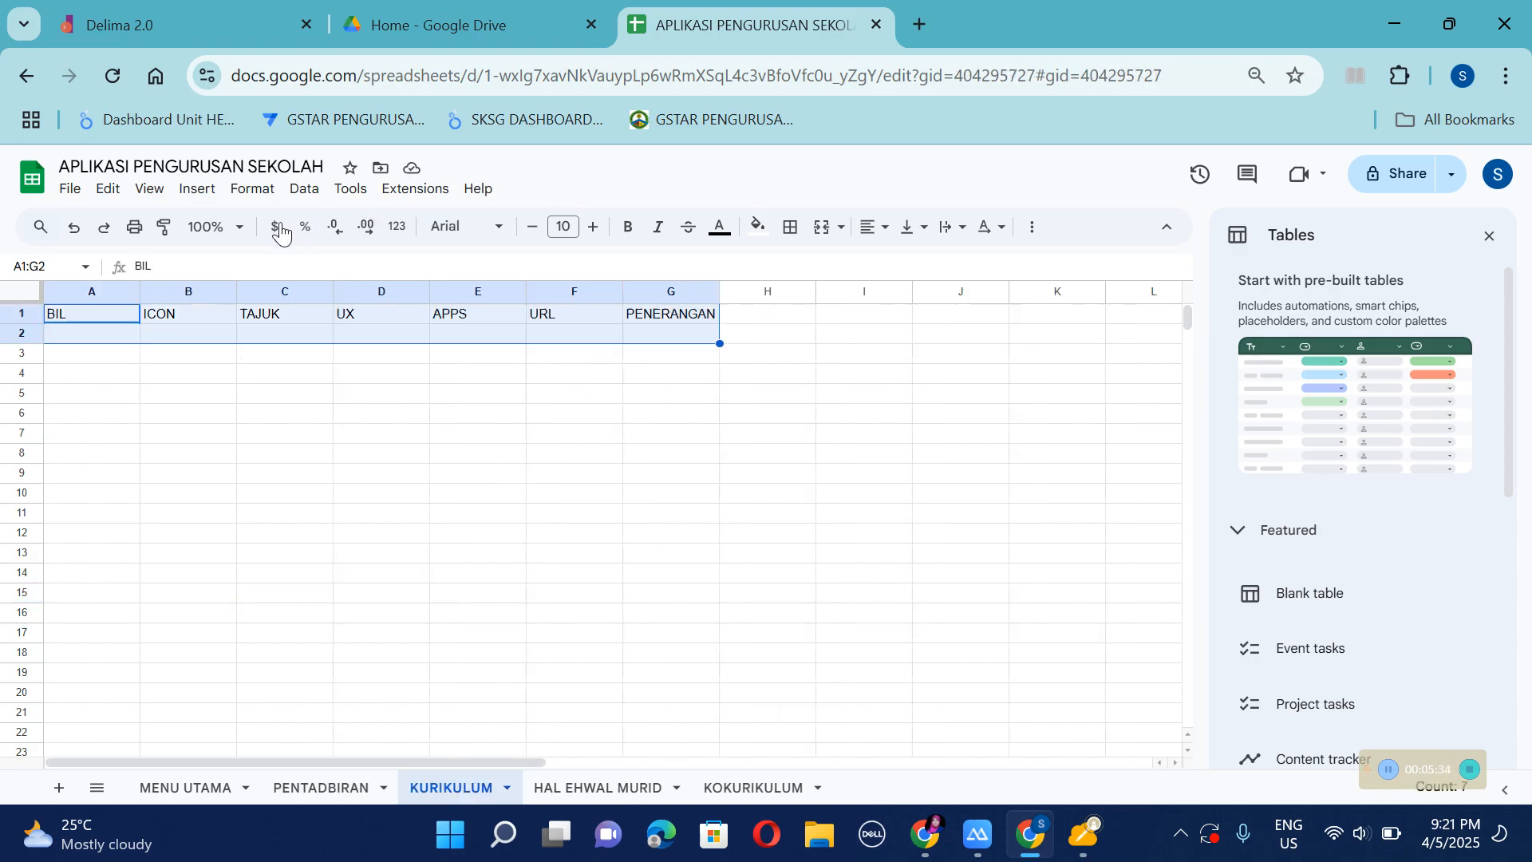
click(274, 333)
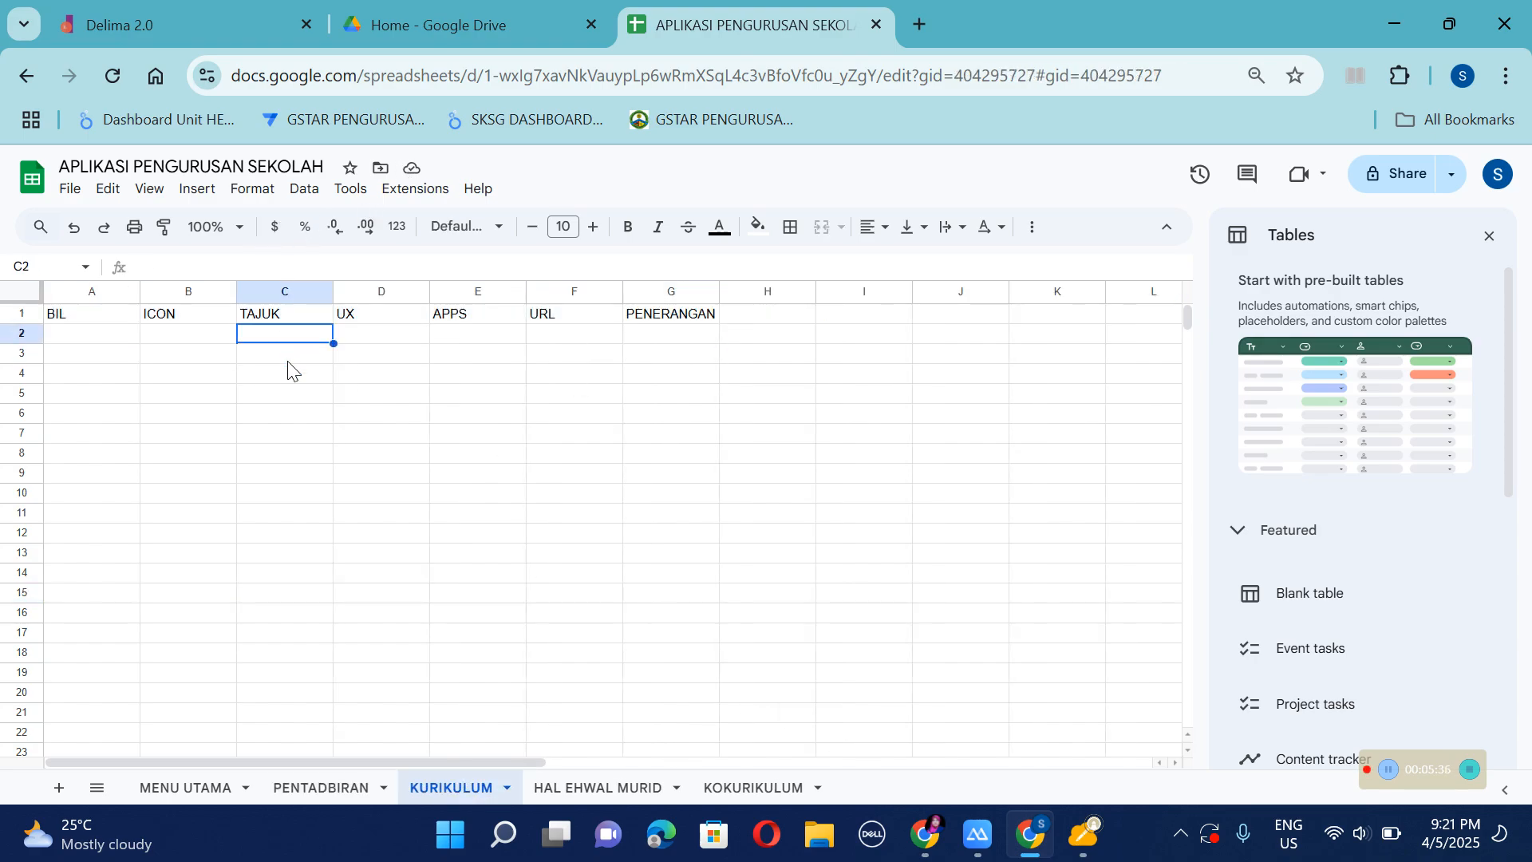
text(PANITIA)
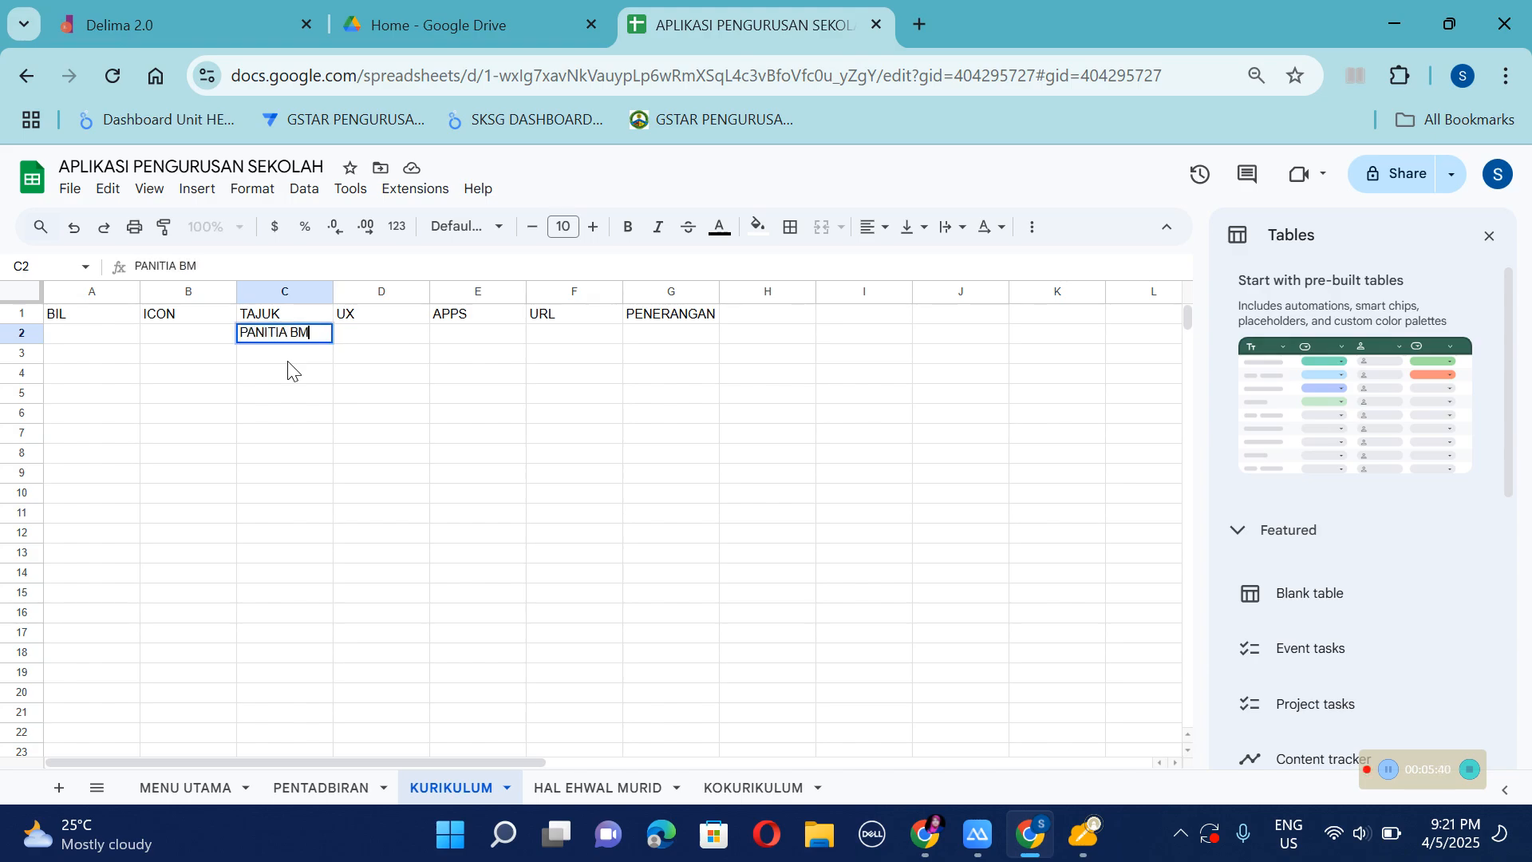
text( BM)
key(Return)
text(PANITIA)
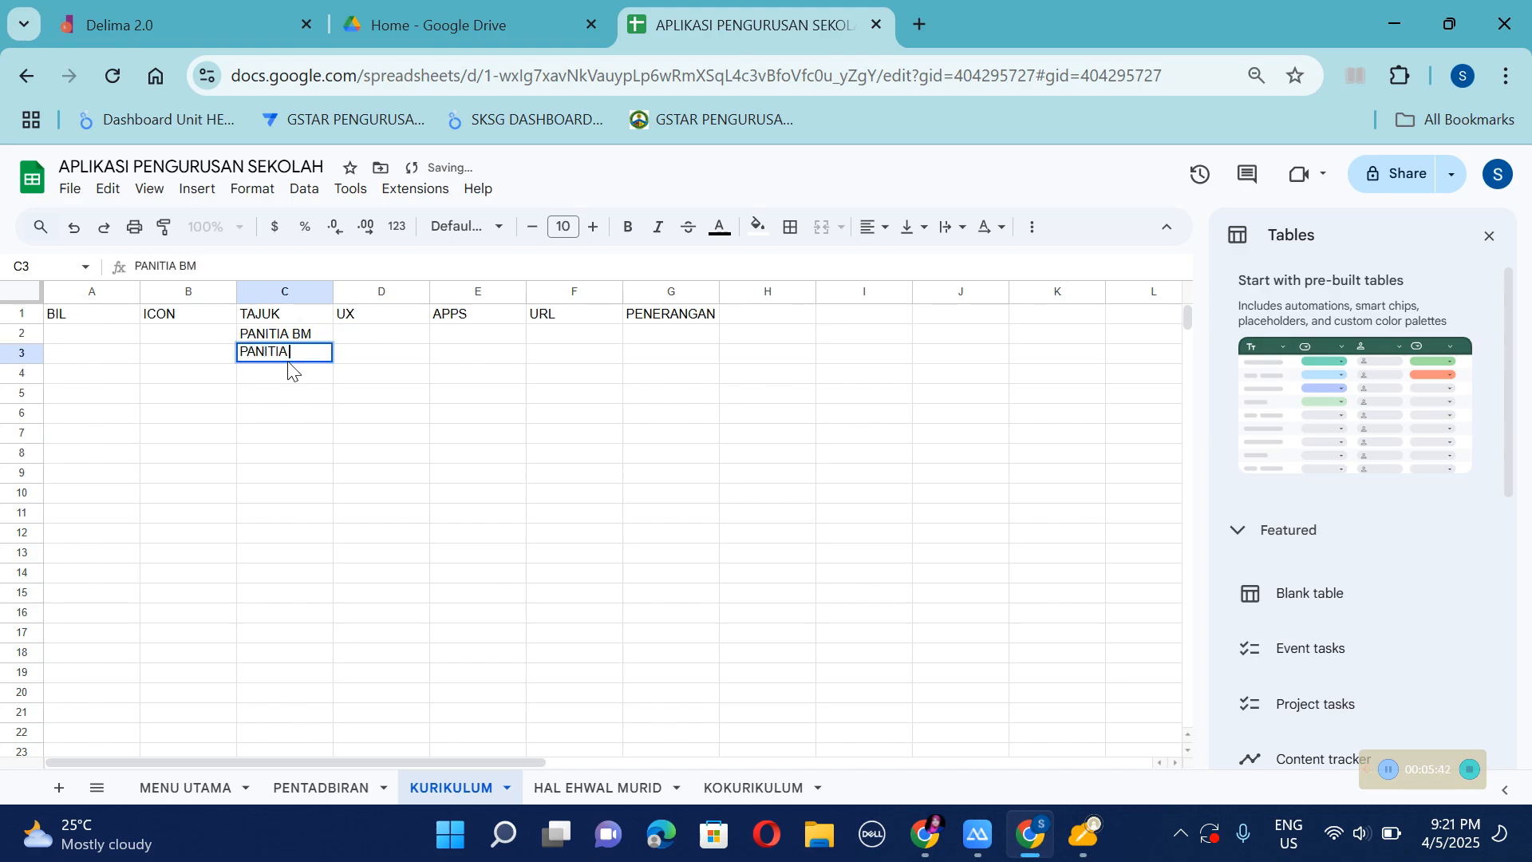
text( BI)
key(Return)
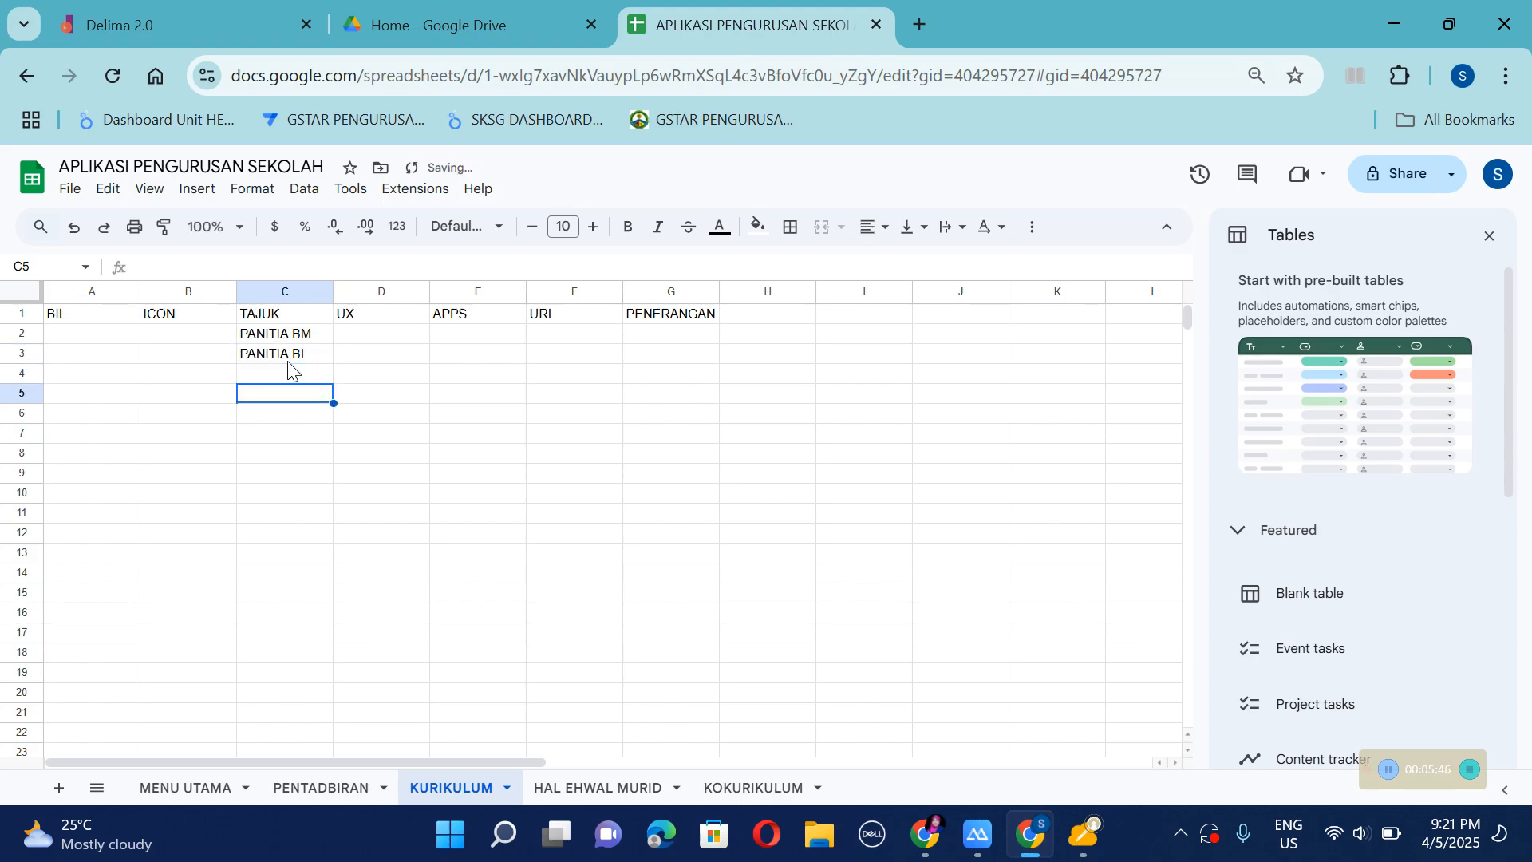
Enter ANALISIS PBD in cell C4 and ANALISIS UASA in cell C5 of the KURIKULUM sheet.
text(ANAL)
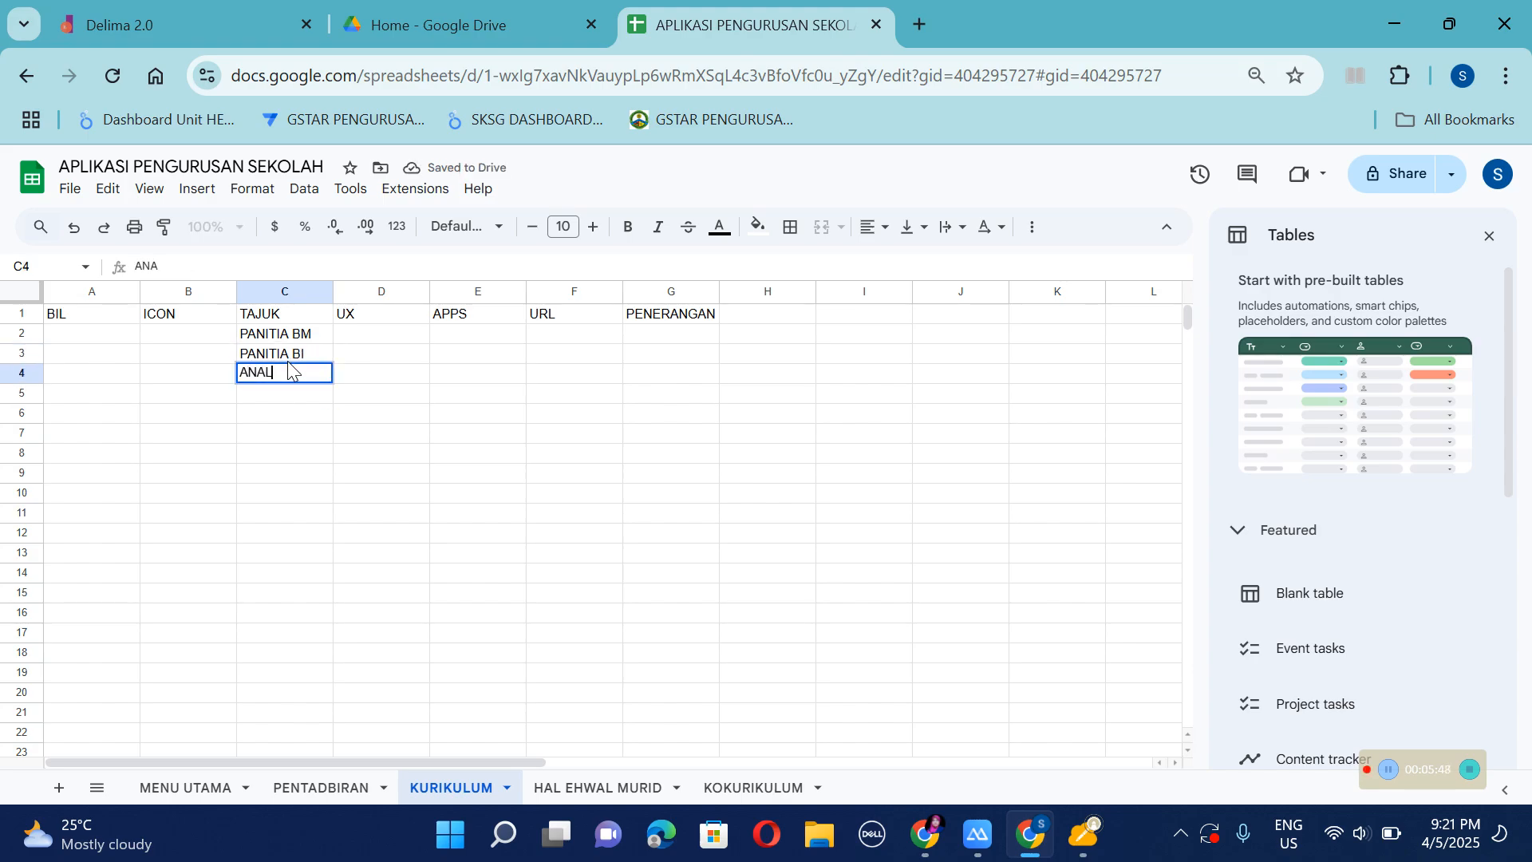
text(ISIS PBD)
key(Return)
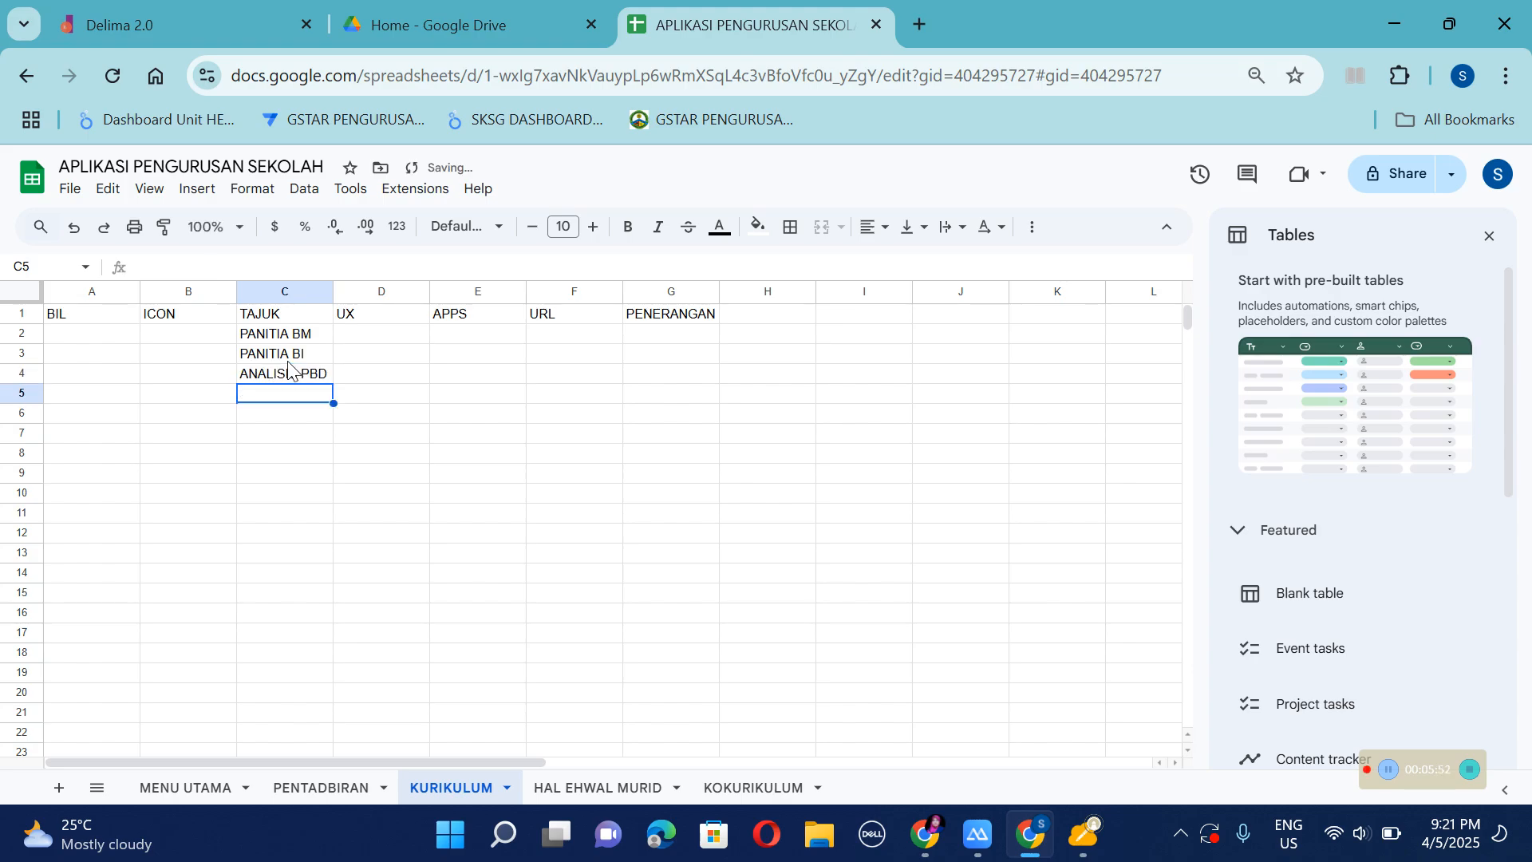
text(ANALISIS)
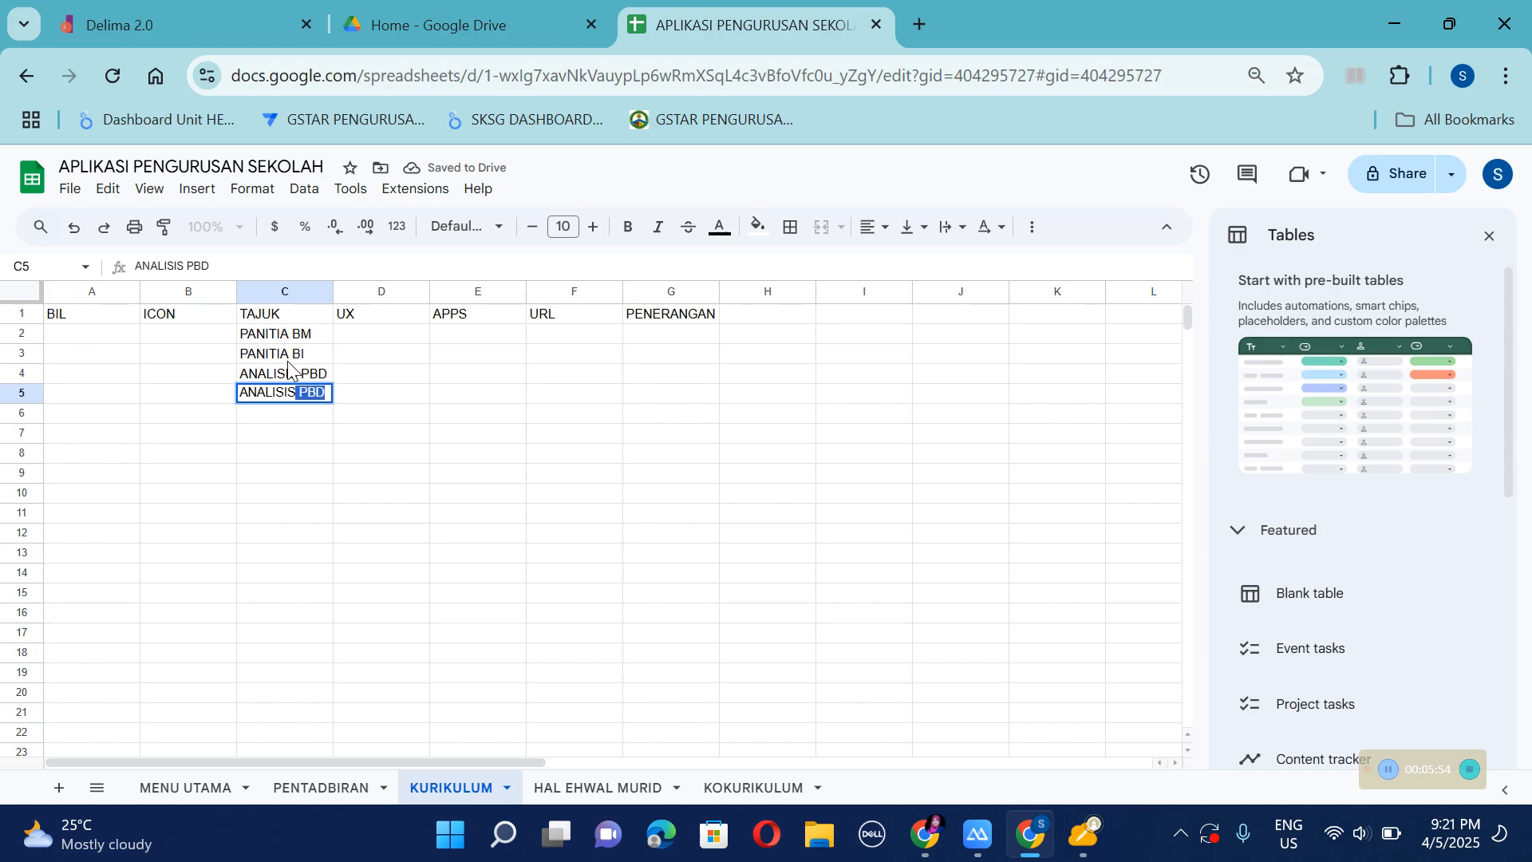
text( UASA)
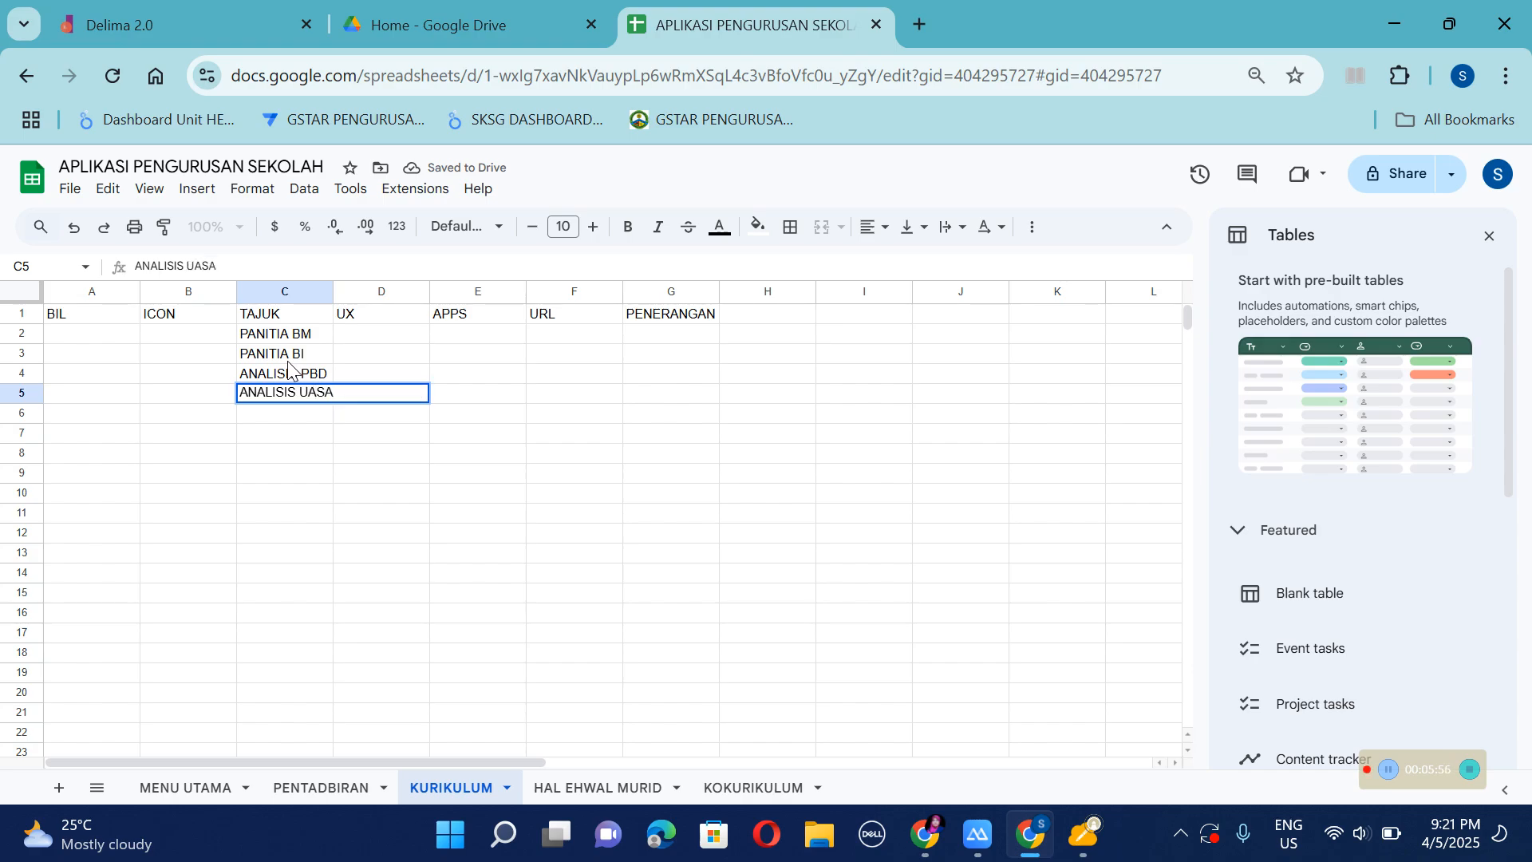
key(Return)
Enter PAJSK in cell C6 and SEGAK in cell C7 of the KURIKULUM sheet.
text(PAKS)
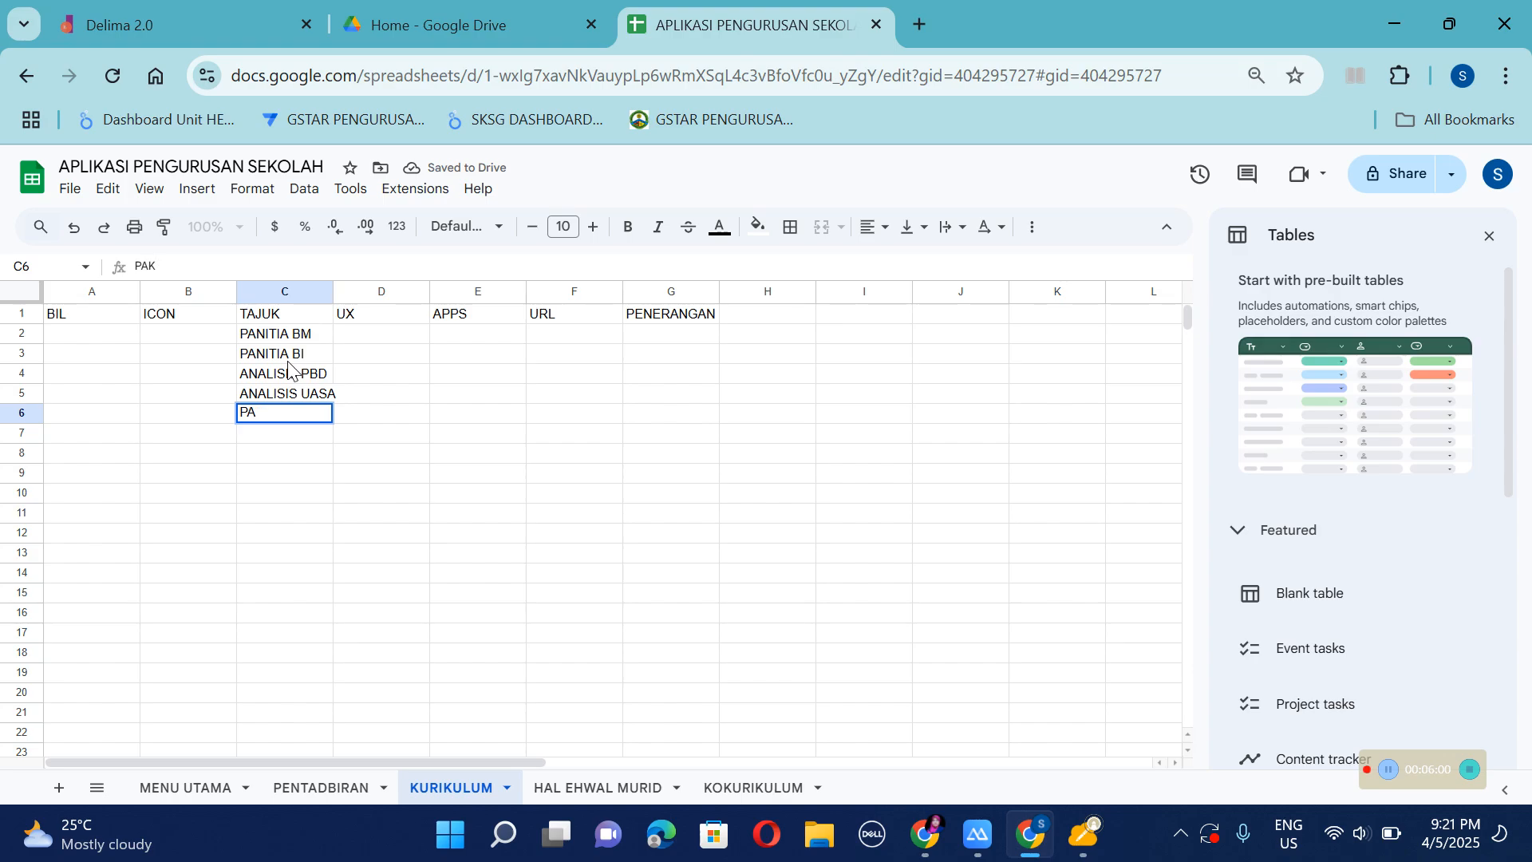
text(JSK)
key(Return)
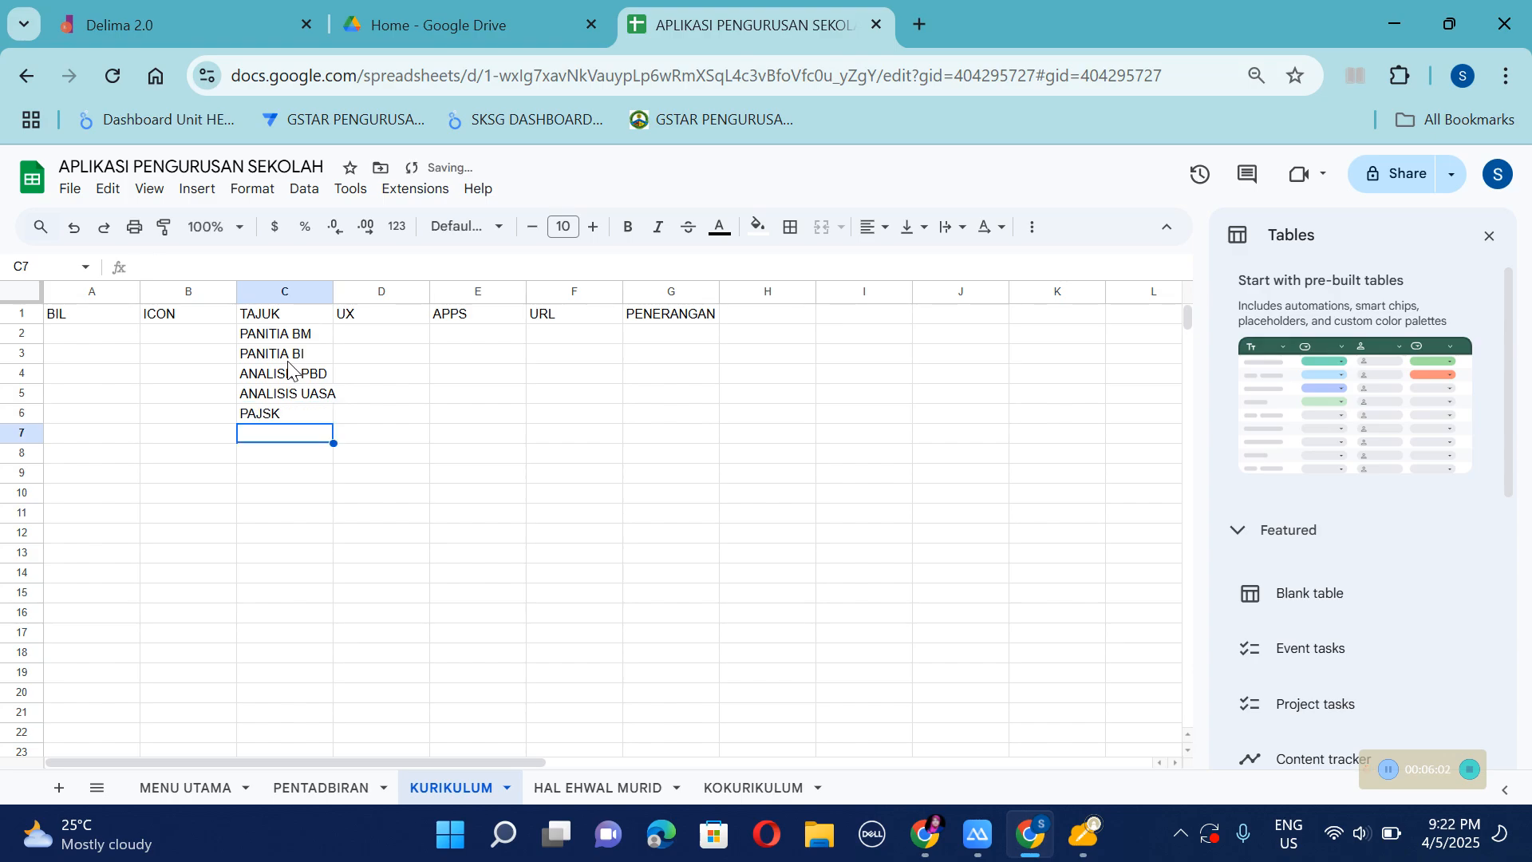
text(SEGAK)
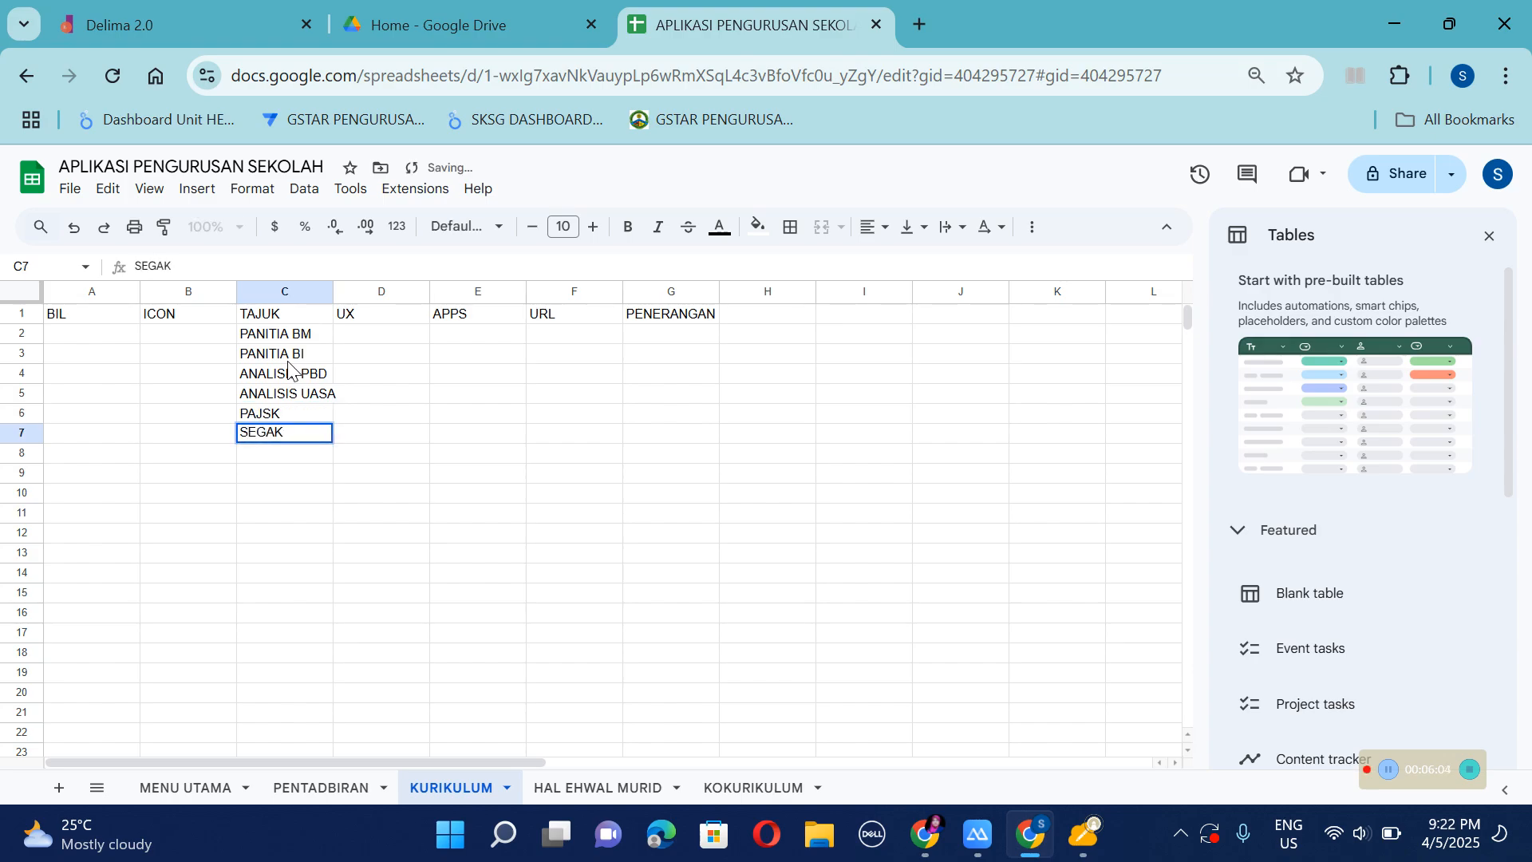
Replace PAJSK with BMI in cell C6 of the KURIKULUM sheet.
click(324, 415)
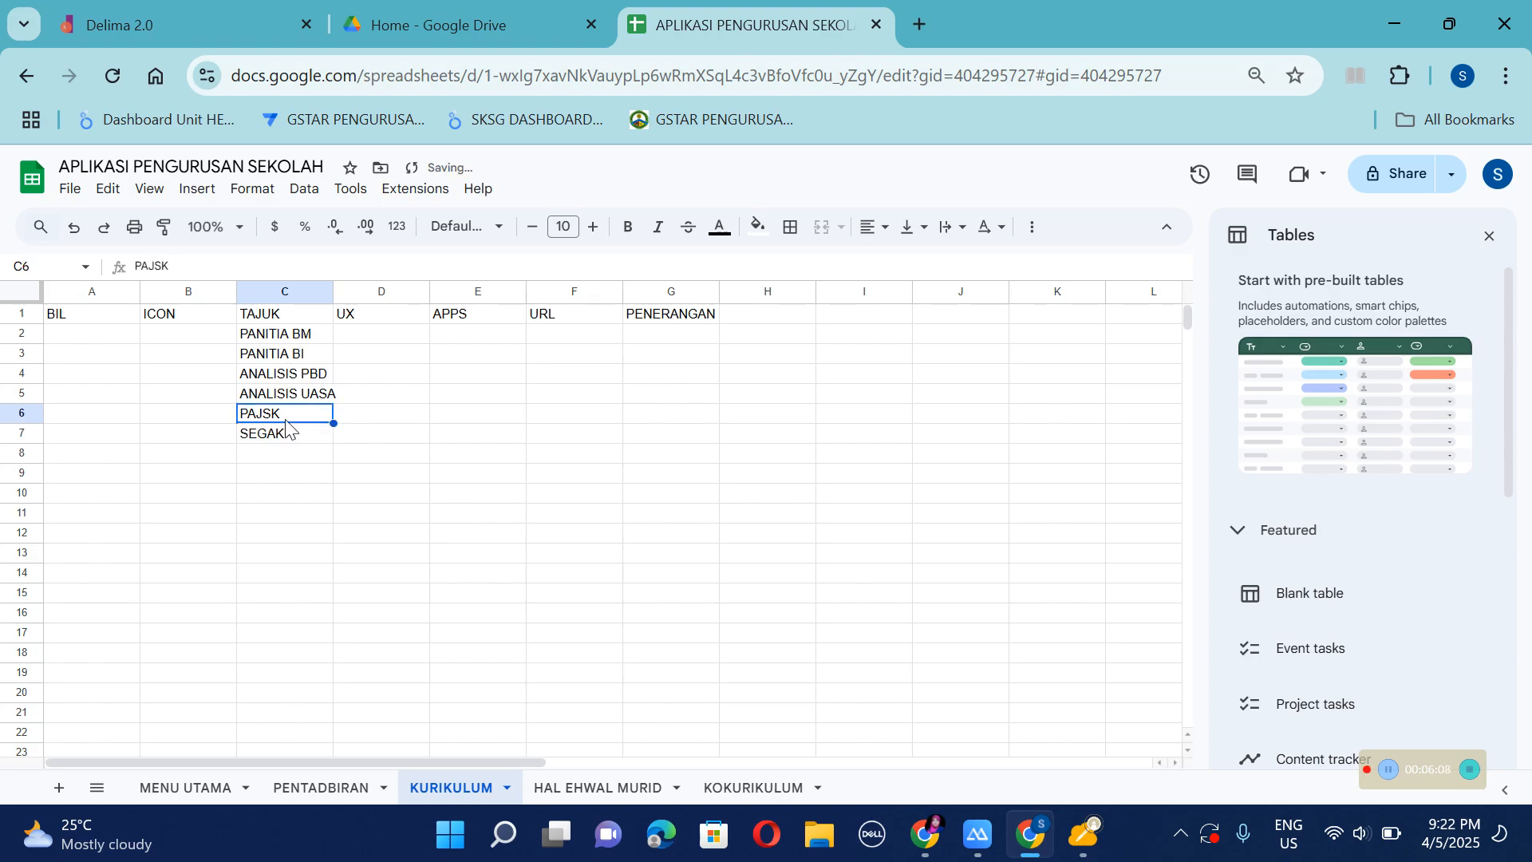
key(Delete)
click(286, 435)
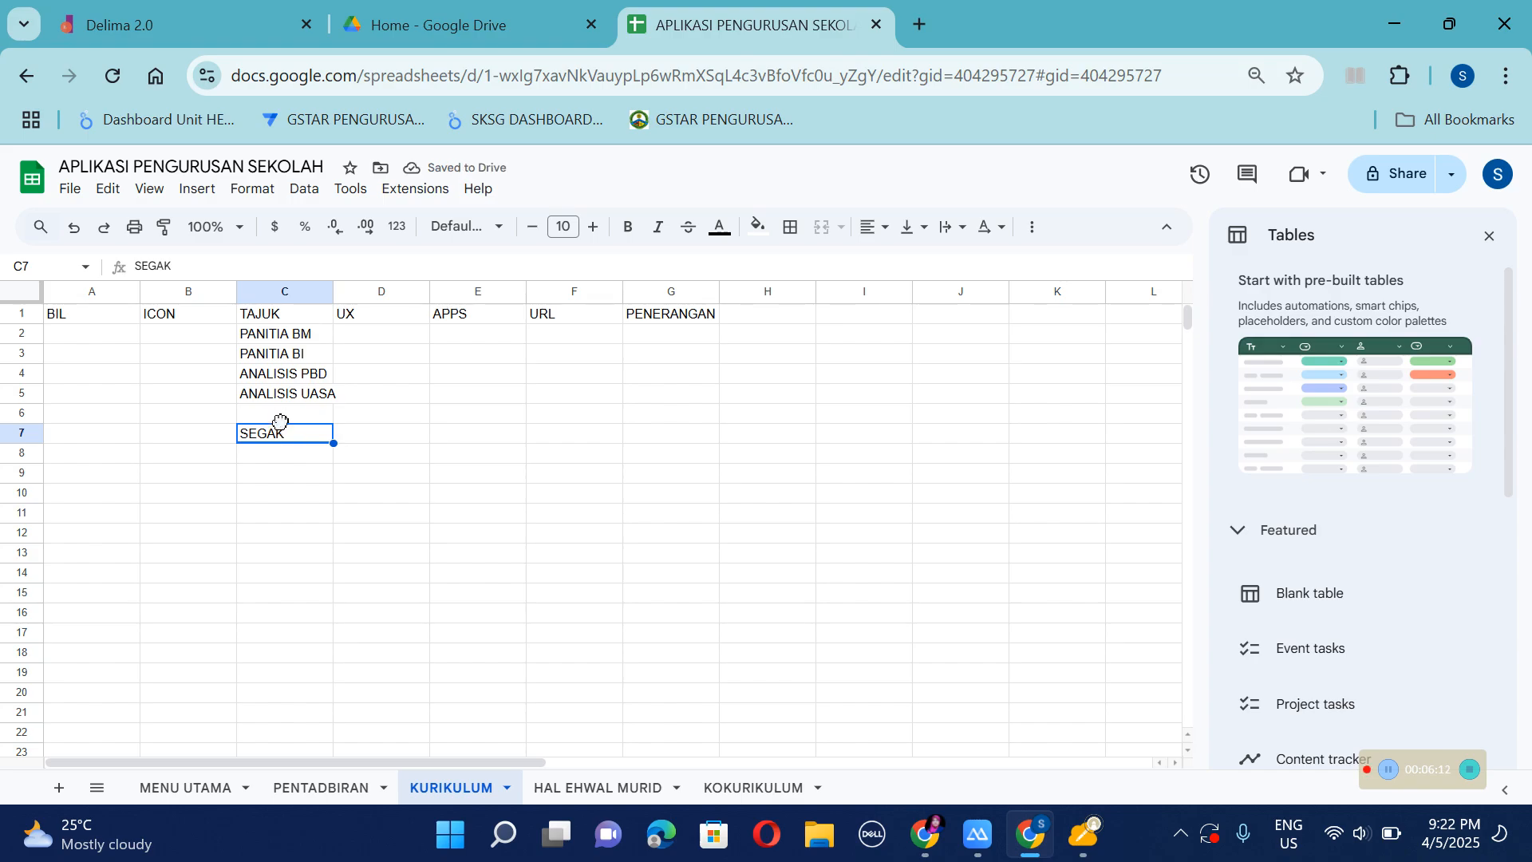
click(286, 416)
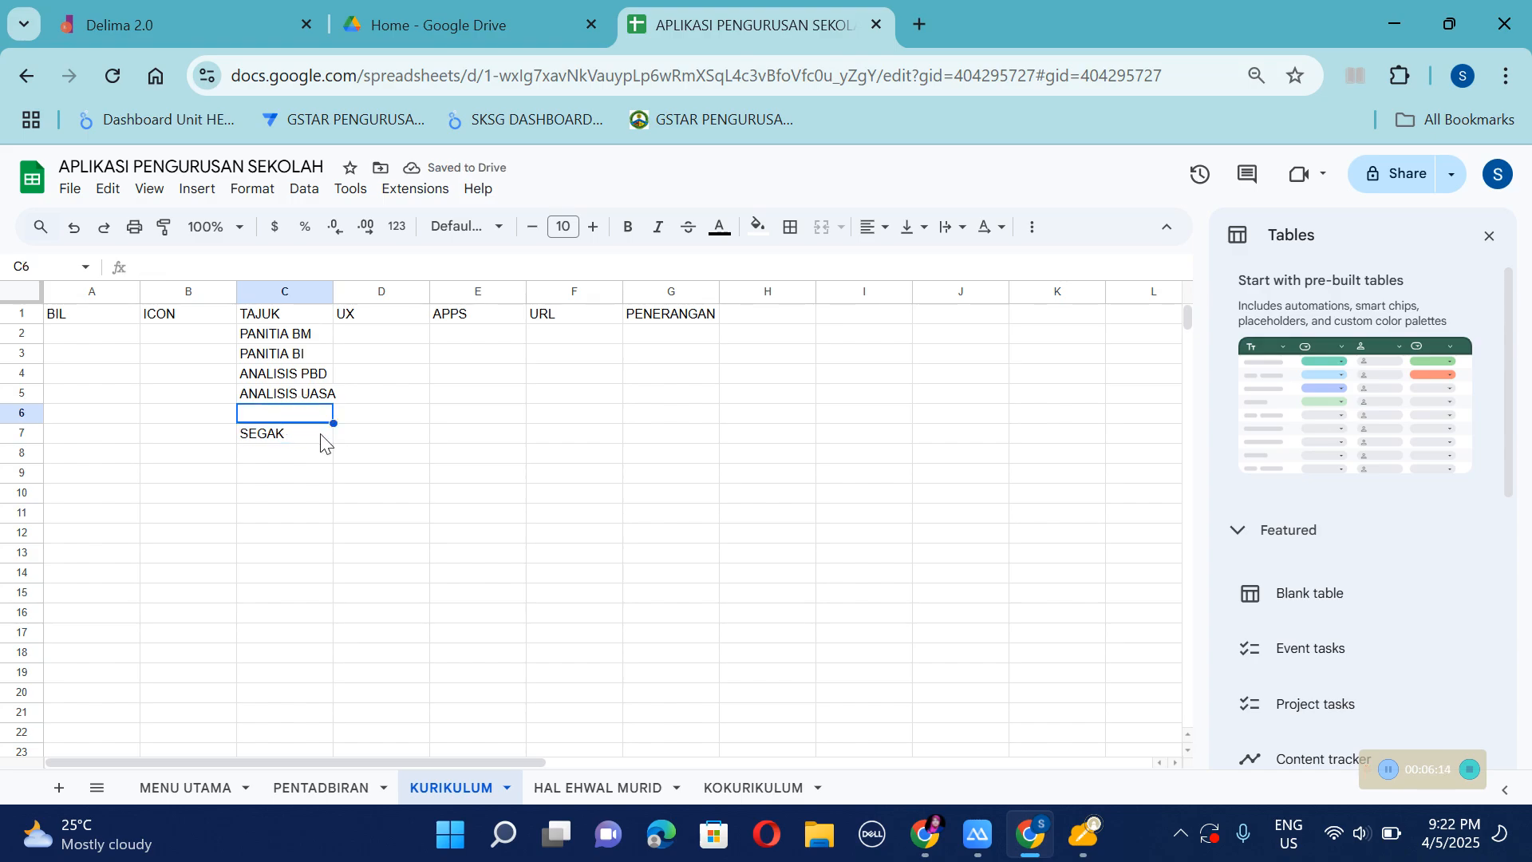
text(BMI)
key(Down)
key(Down)
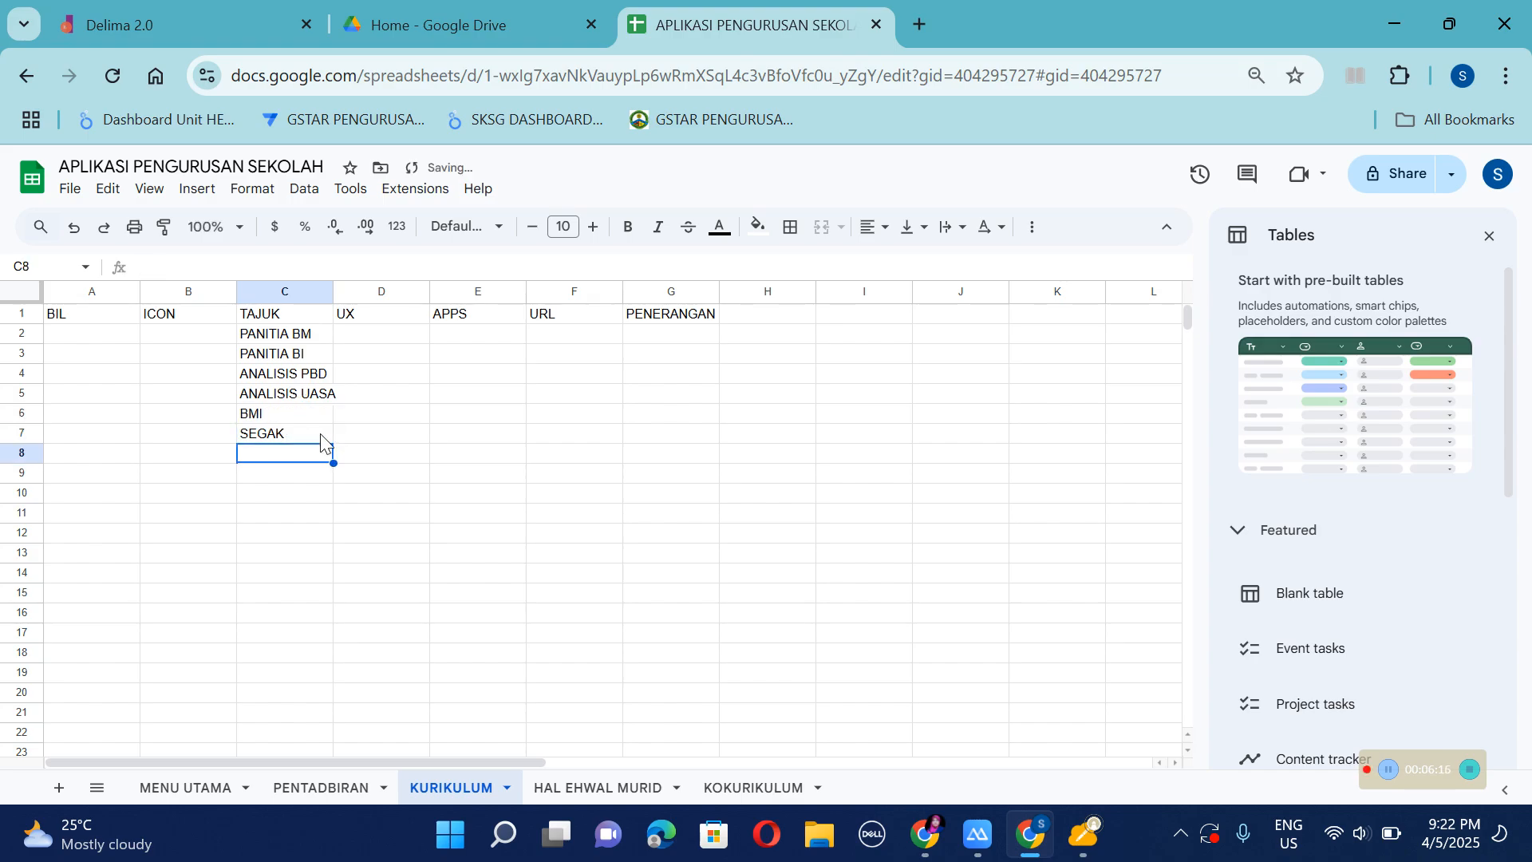
Enter PENGURUSAN MESYUARAT in cell C8 of the KURIKULUM sheet and widen the TAJUK column to fit it.
text(PENGURSAN)
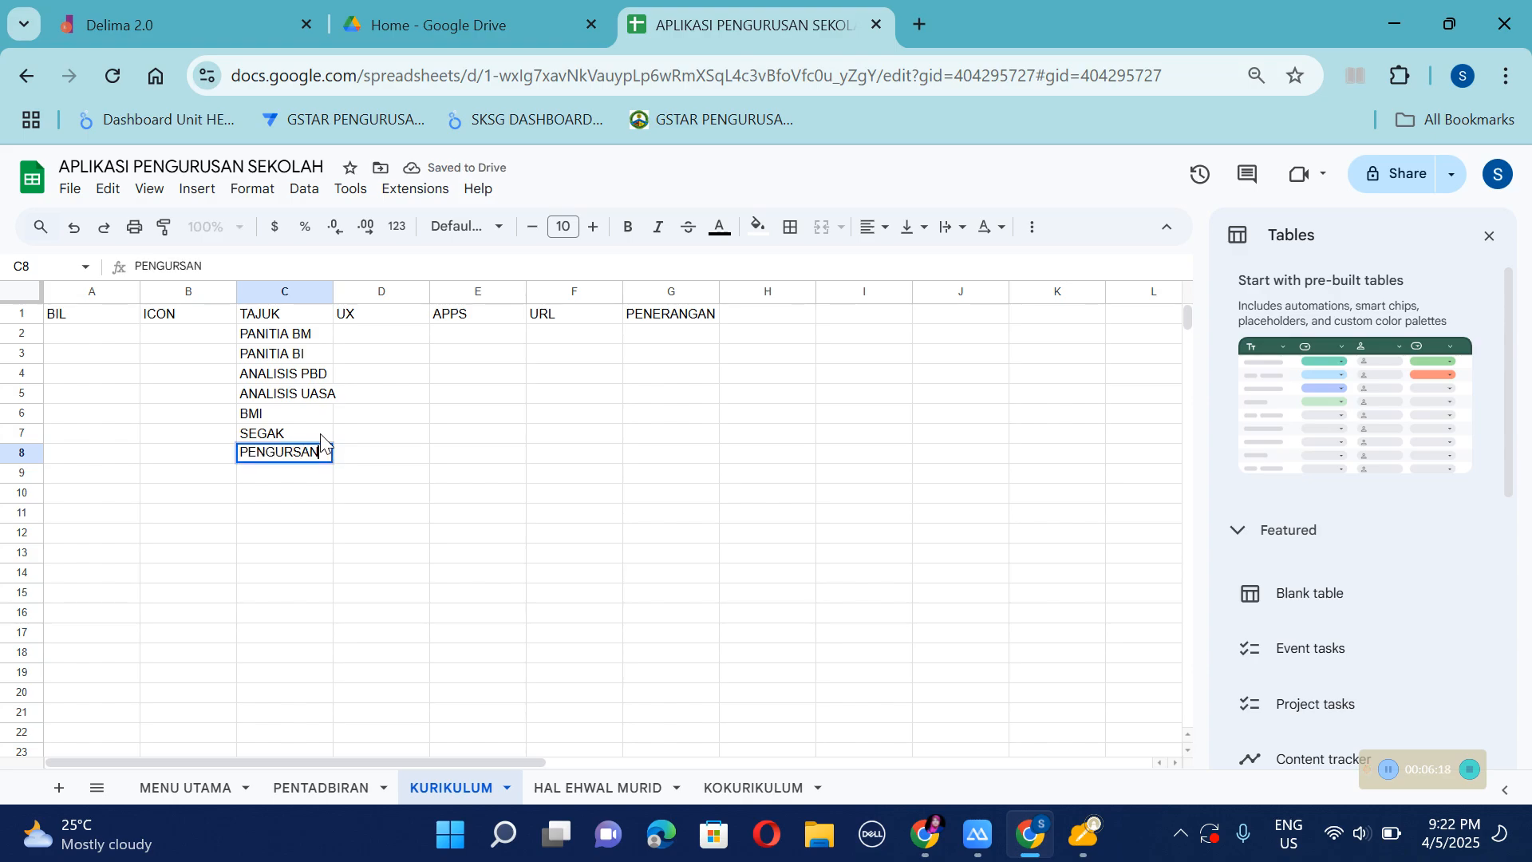
key(BackSpace)
key(BackSpace)
key(BackSpace)
text(USAN MESYUARAT)
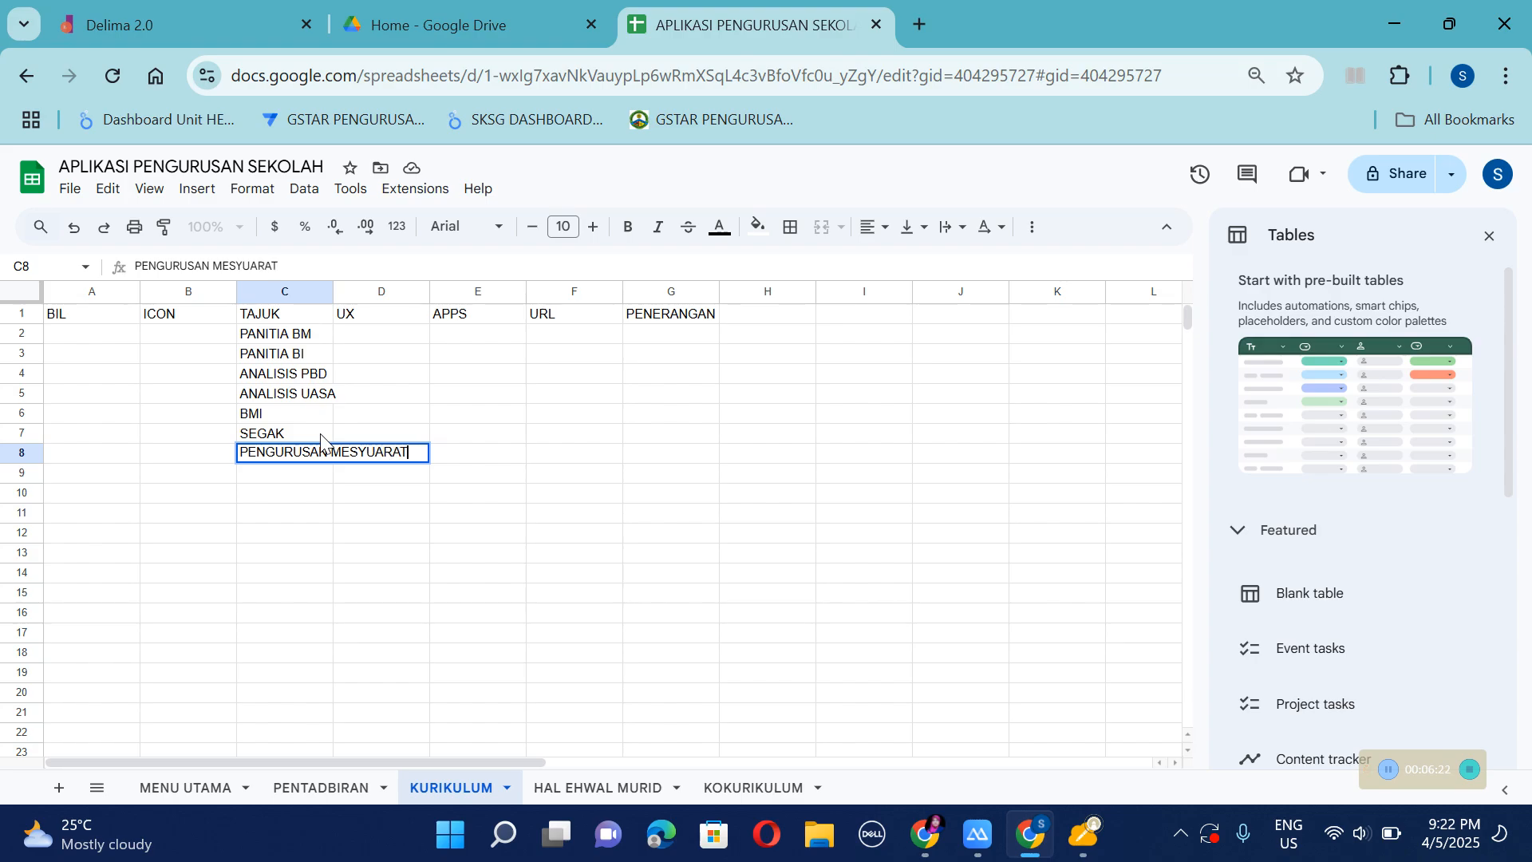
drag(334, 292, 431, 293)
click(801, 578)
click(341, 573)
Number the KURIKULUM items under BIL from 1 to 7 in cells A2 to A8.
click(106, 336)
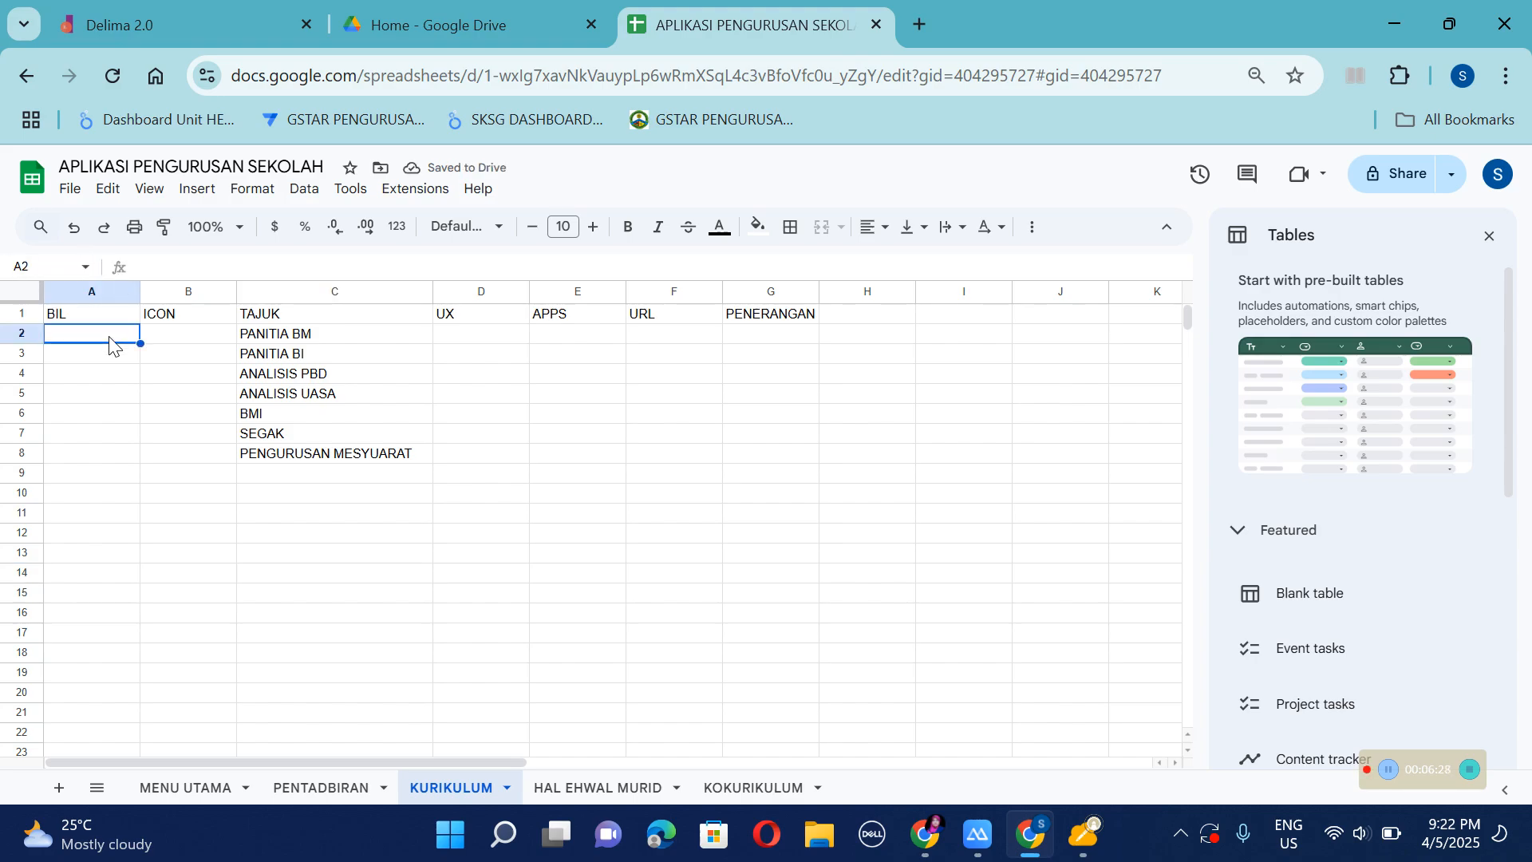
text(1)
key(Return)
text(2)
key(Return)
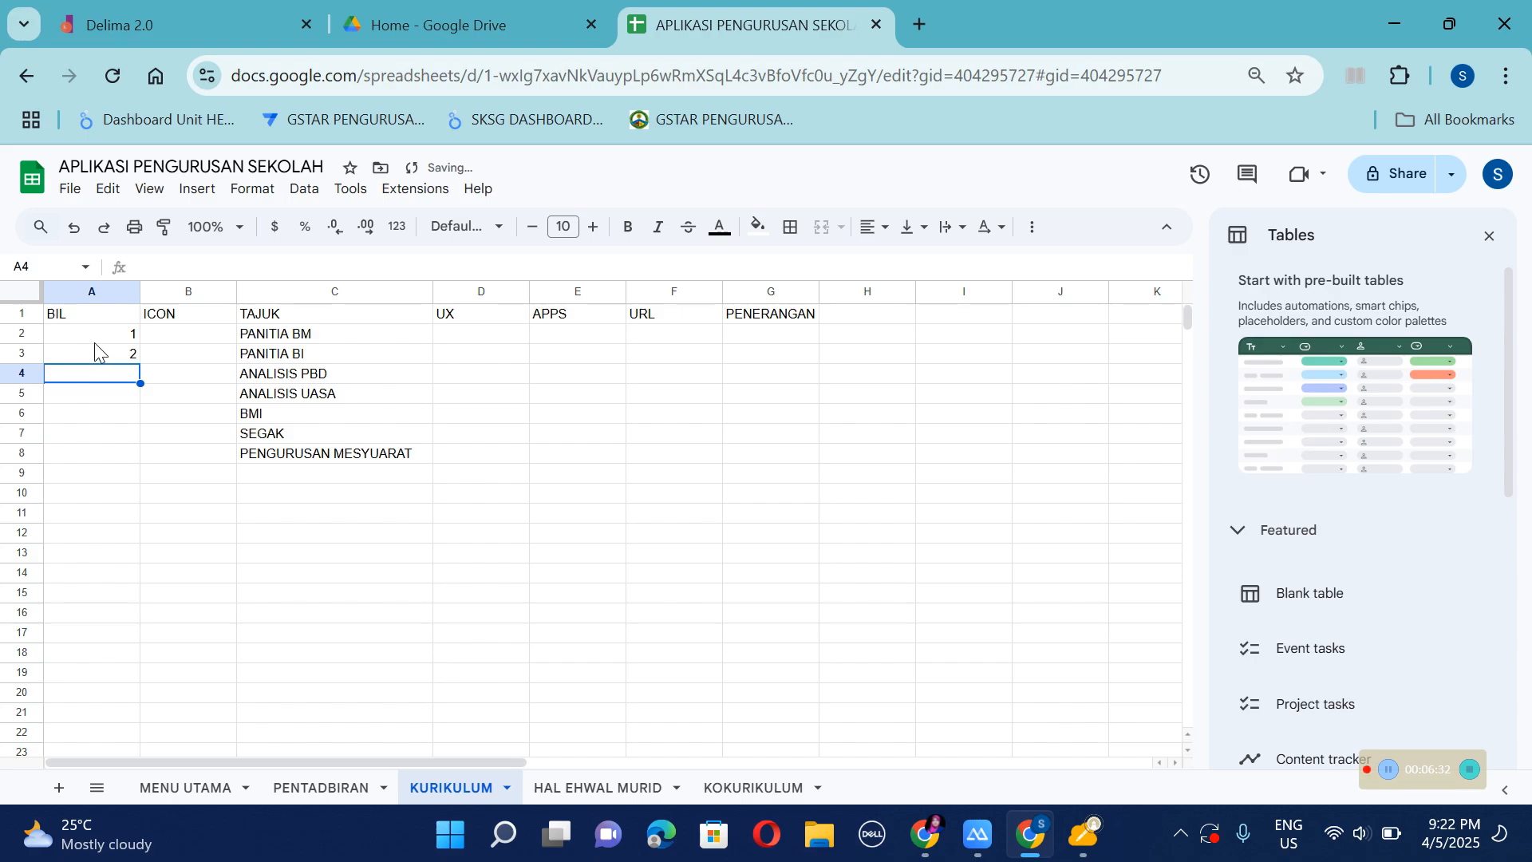
drag(101, 339, 142, 457)
click(228, 580)
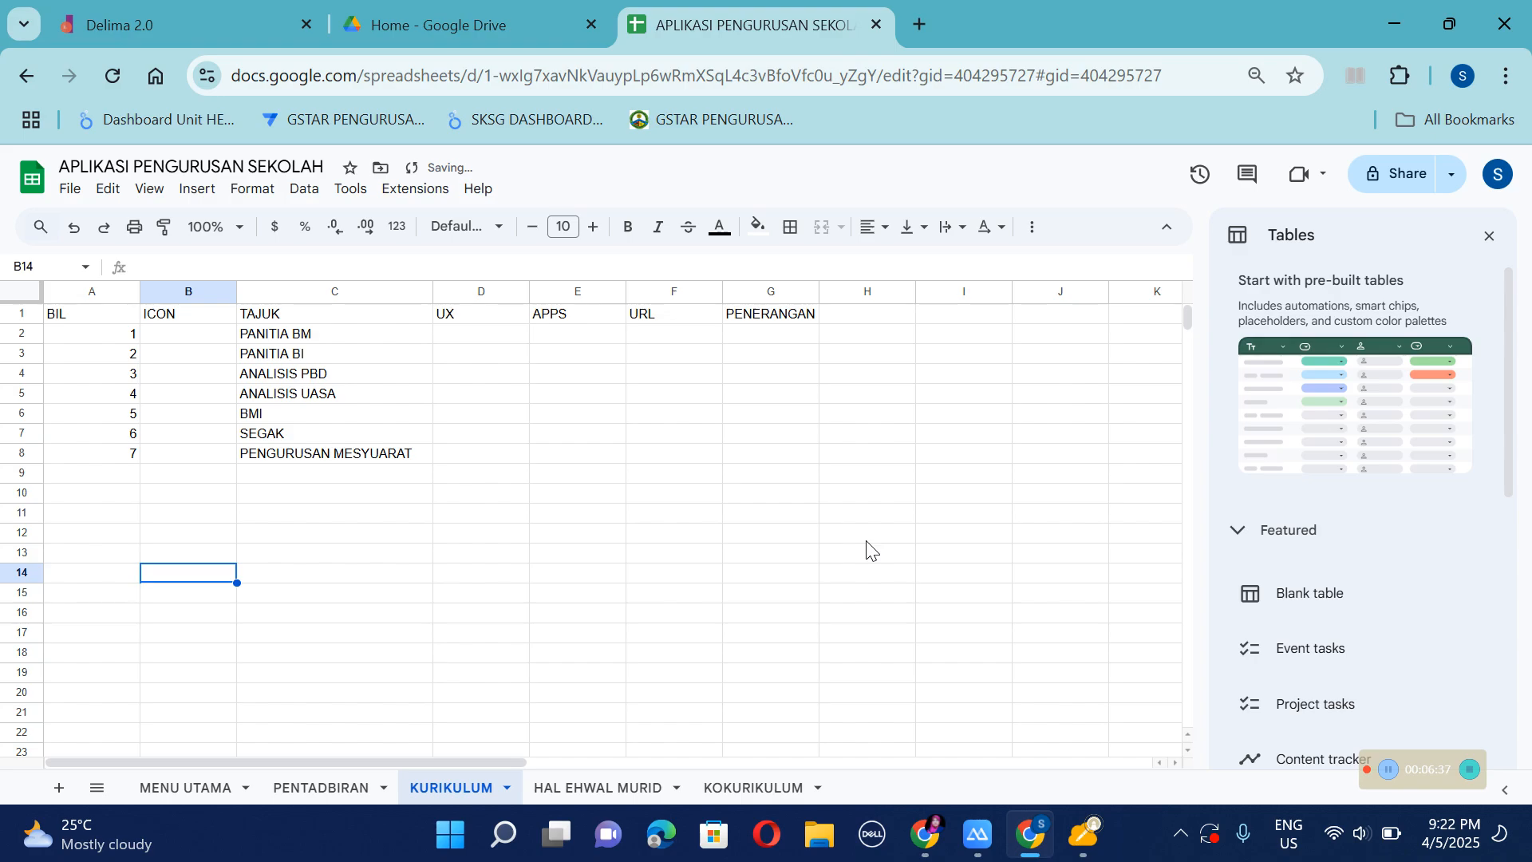
On the HAL EHWAL MURID sheet, enter RMT in cell C2 and REKOD KAWALAN KELAS in cell C3 under TAJUK.
click(610, 787)
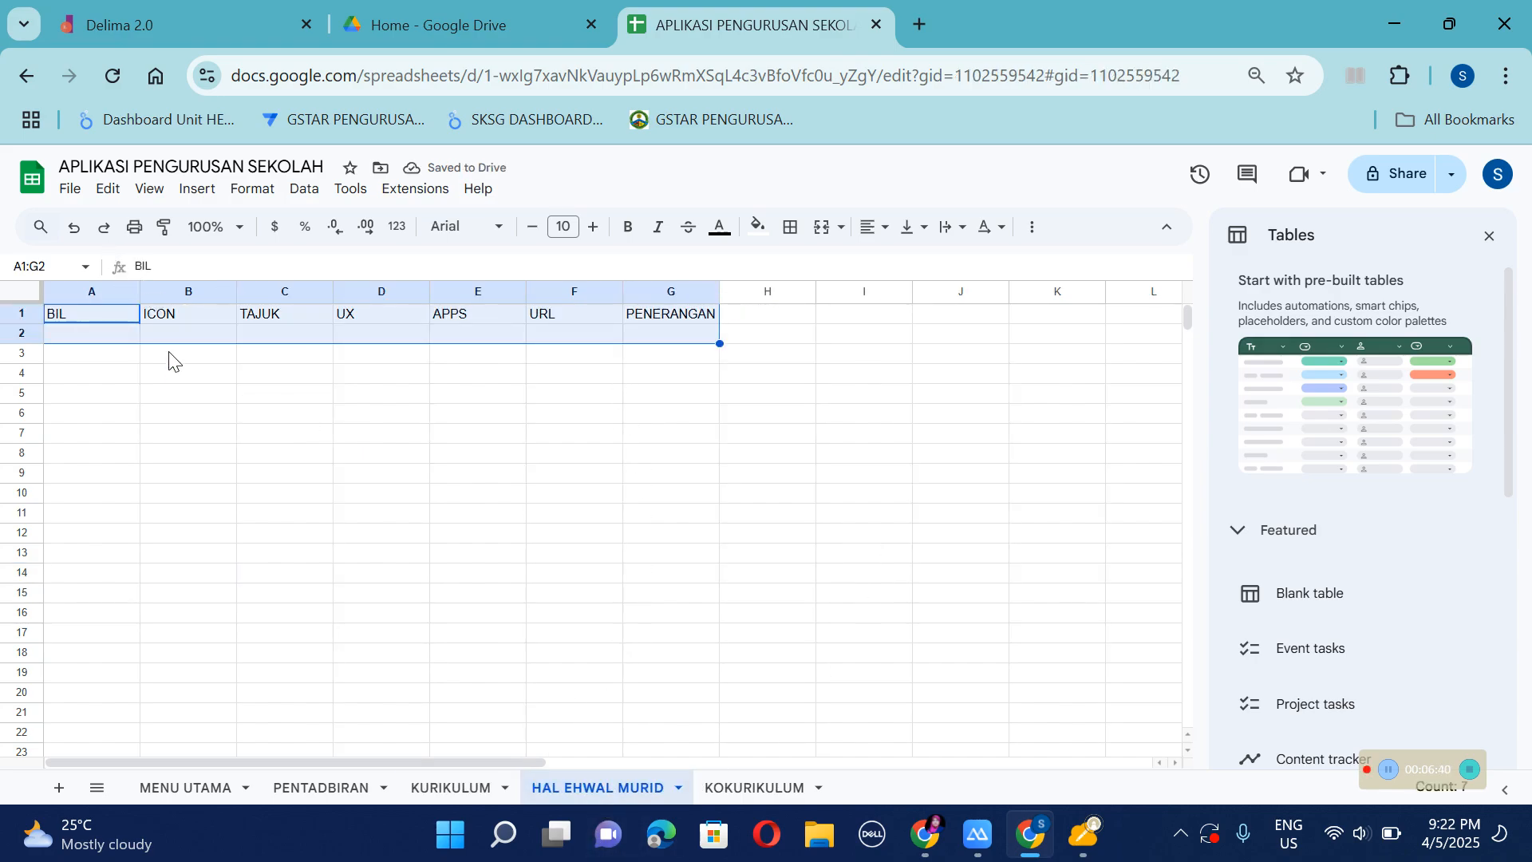
click(306, 335)
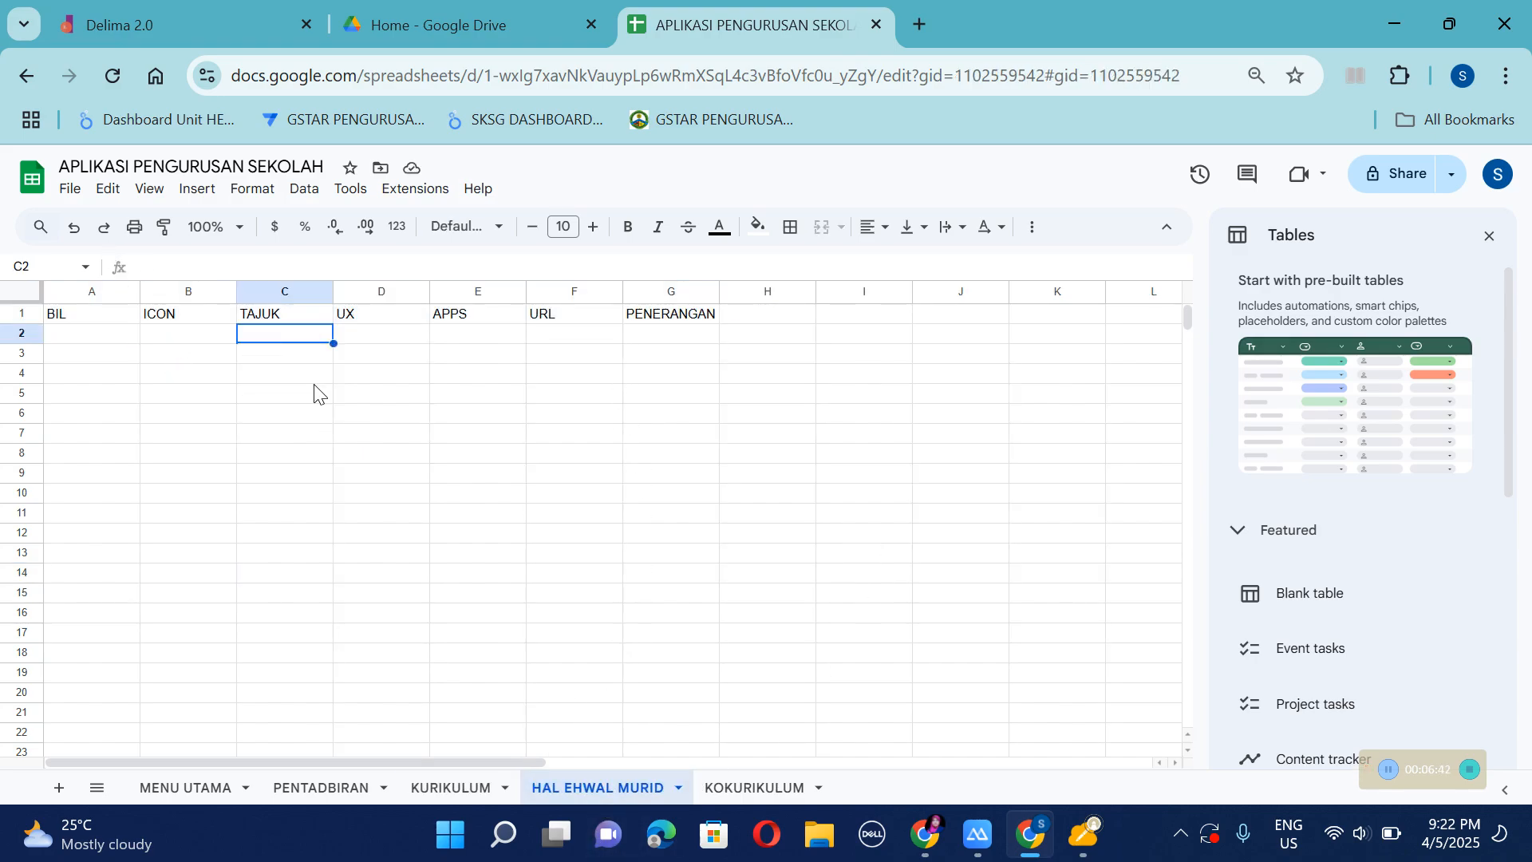
text(RMT)
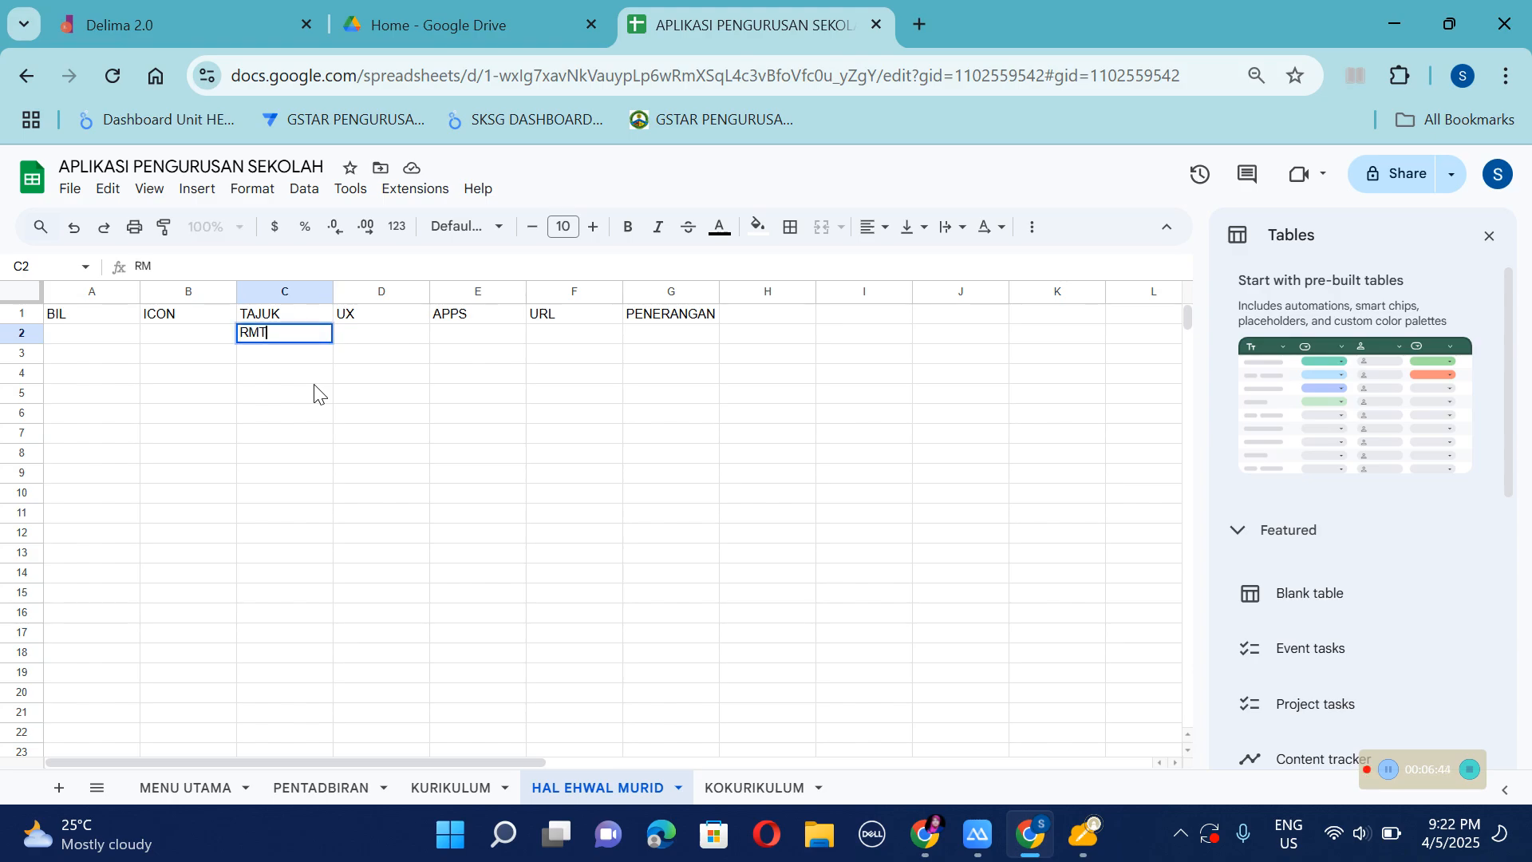
key(Return)
text(RE)
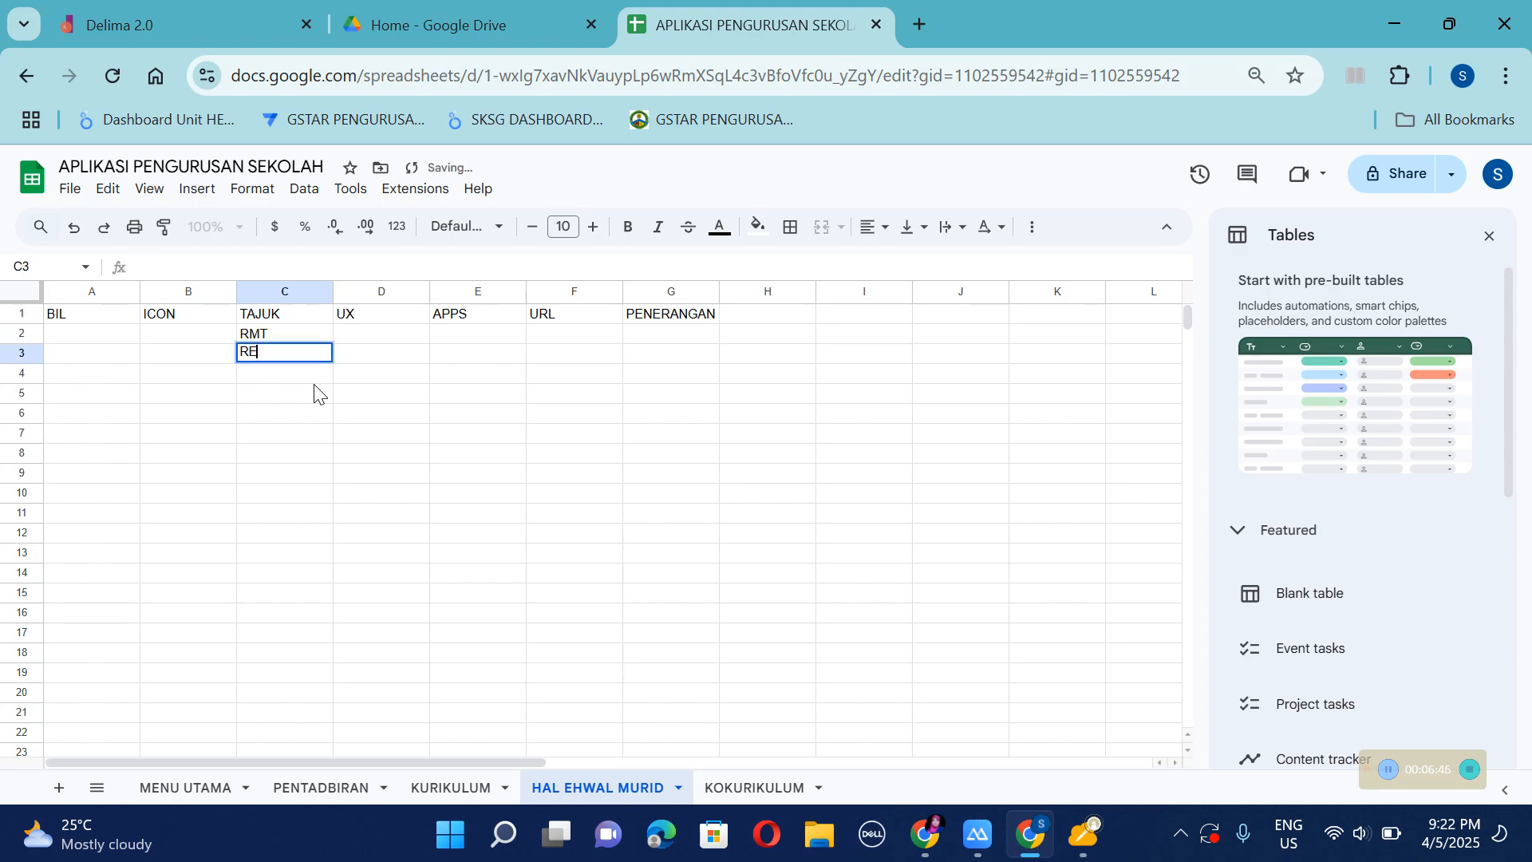
text(KOD KAWALAN KELAS)
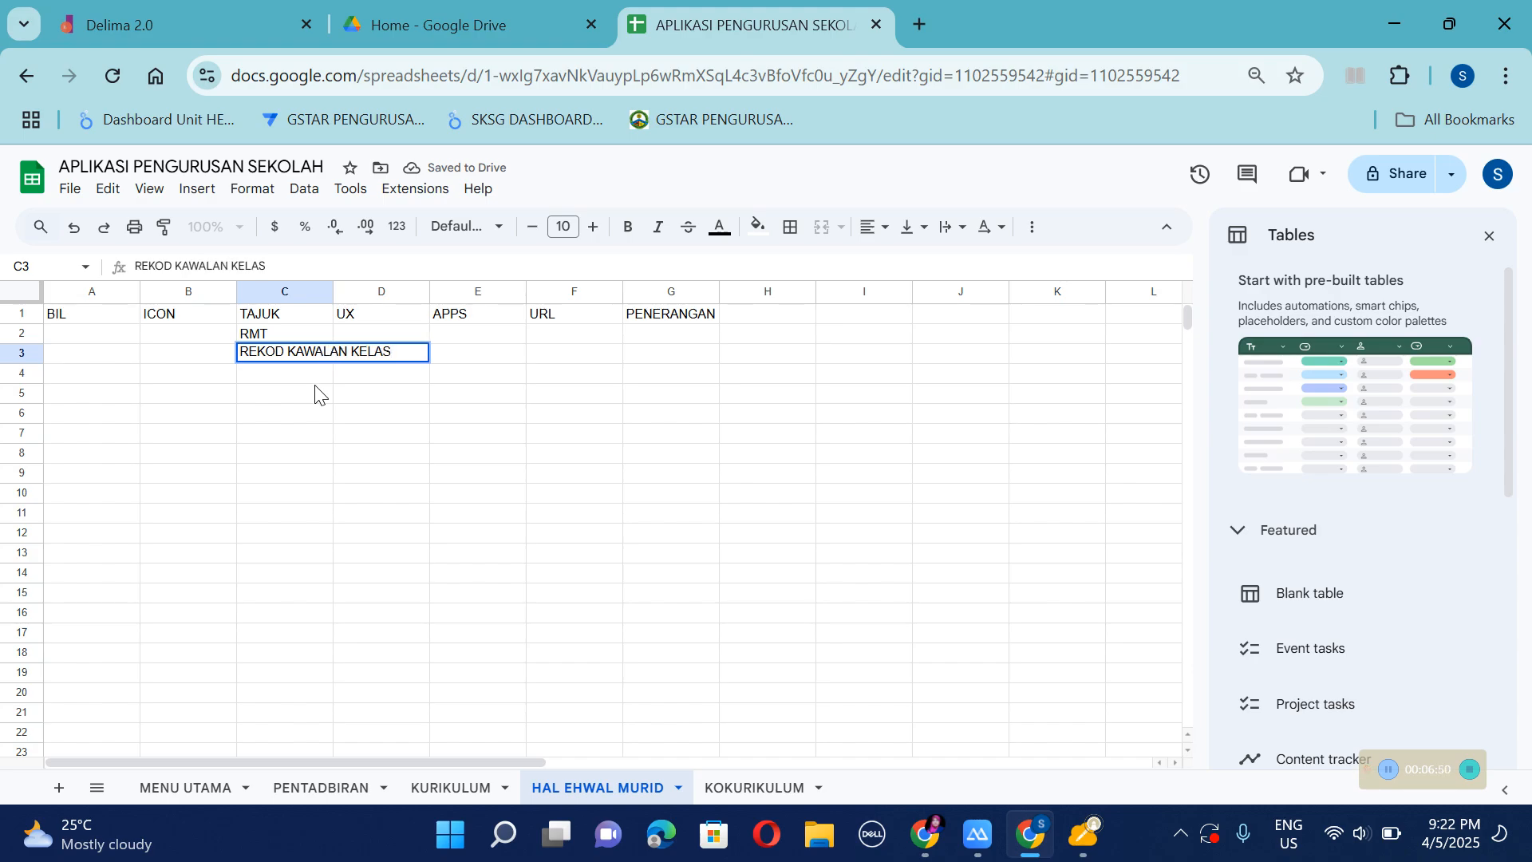
key(Return)
Enter LAPORAN HARIAN in cell C4 and GURU BERTUGAS MINGGUAN in cell C5 of the HAL EHWAL MURID sheet.
text(LAPORAN )
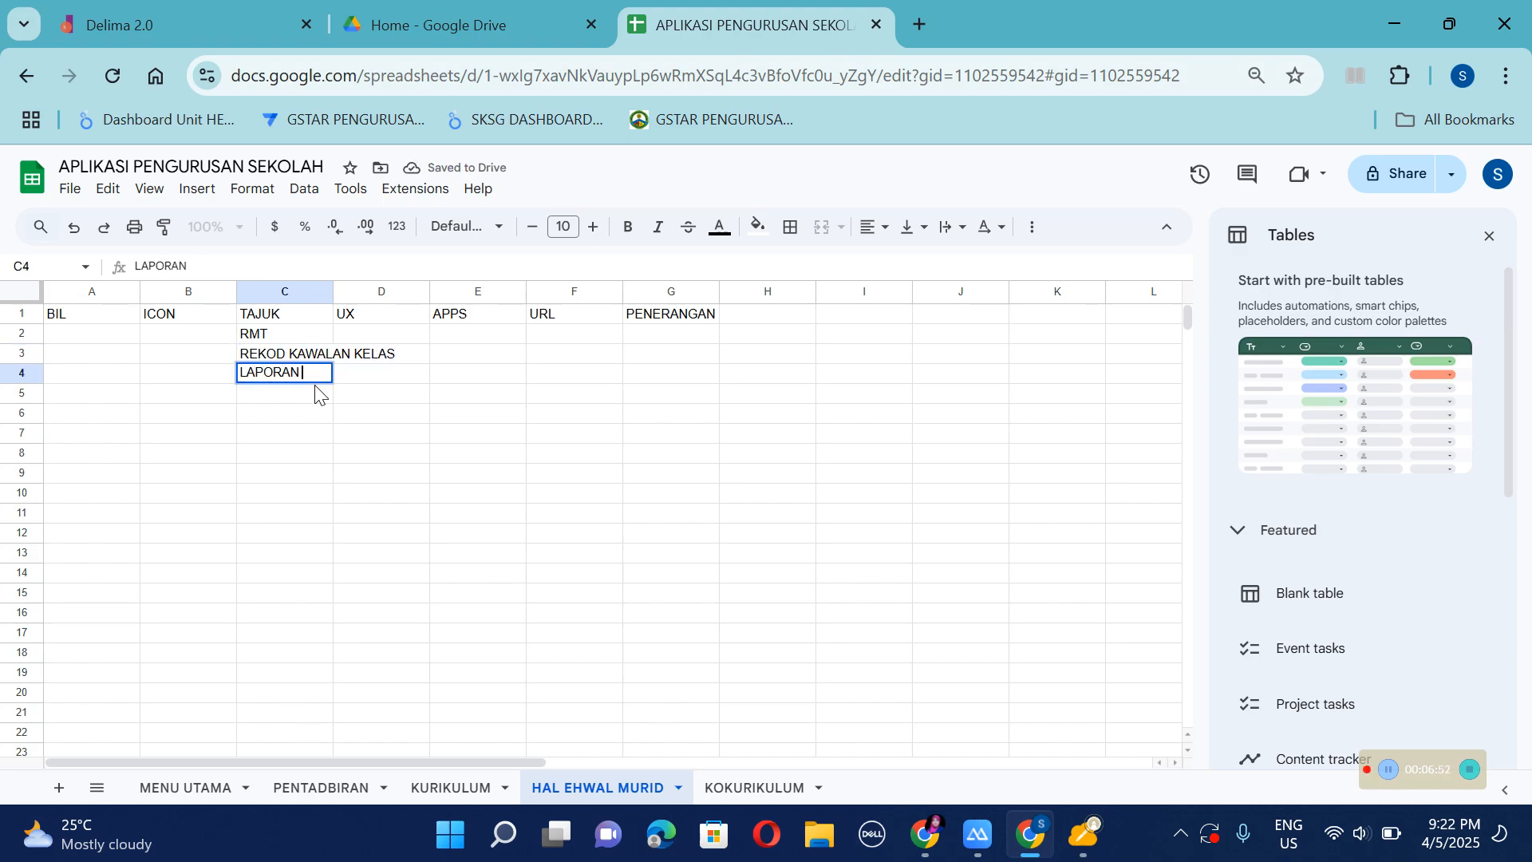
text(HARIAN)
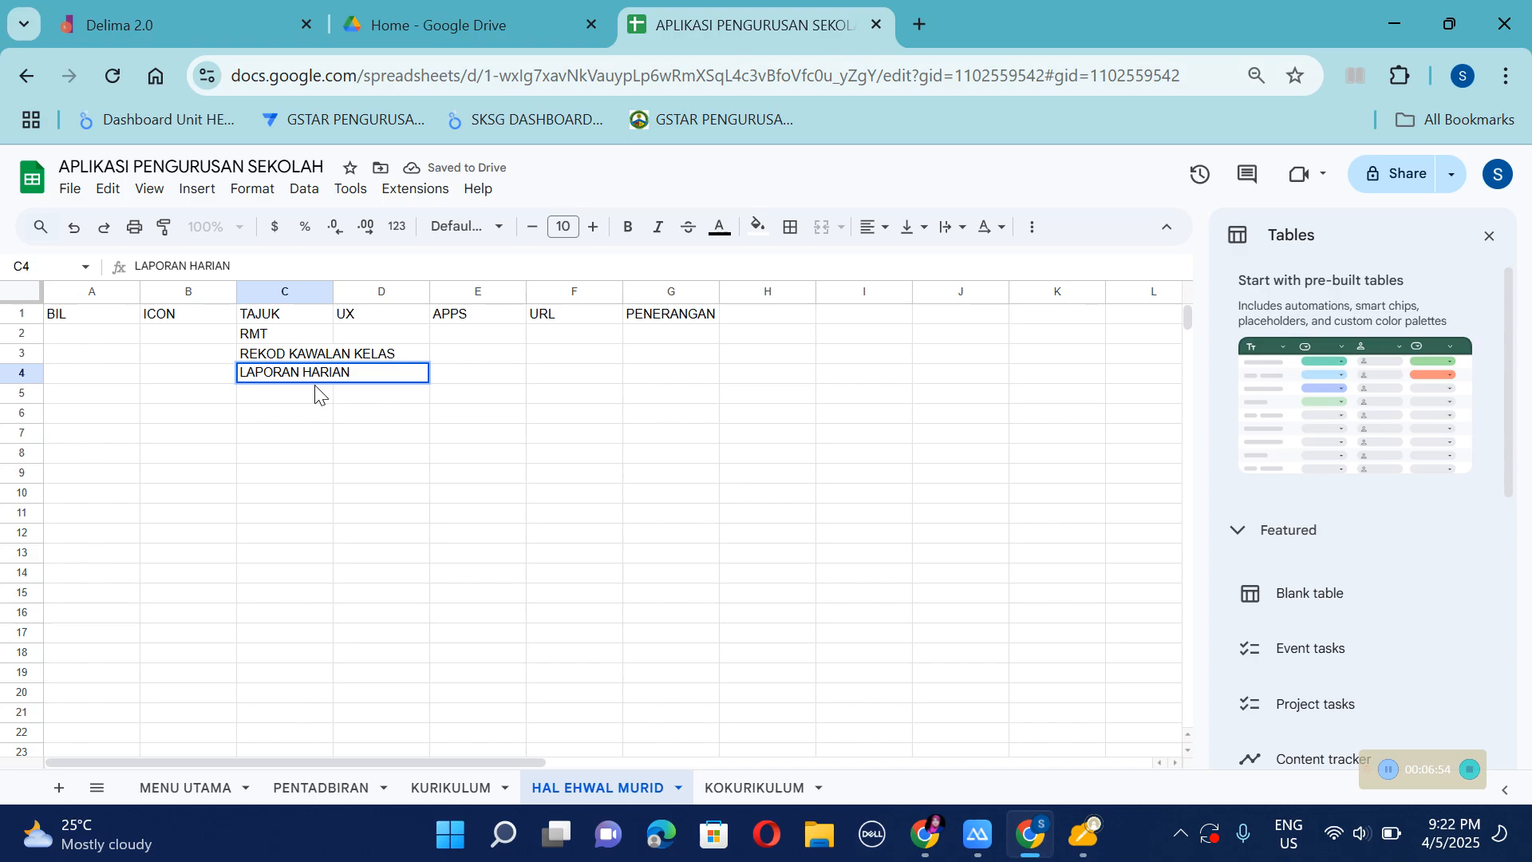
key(Return)
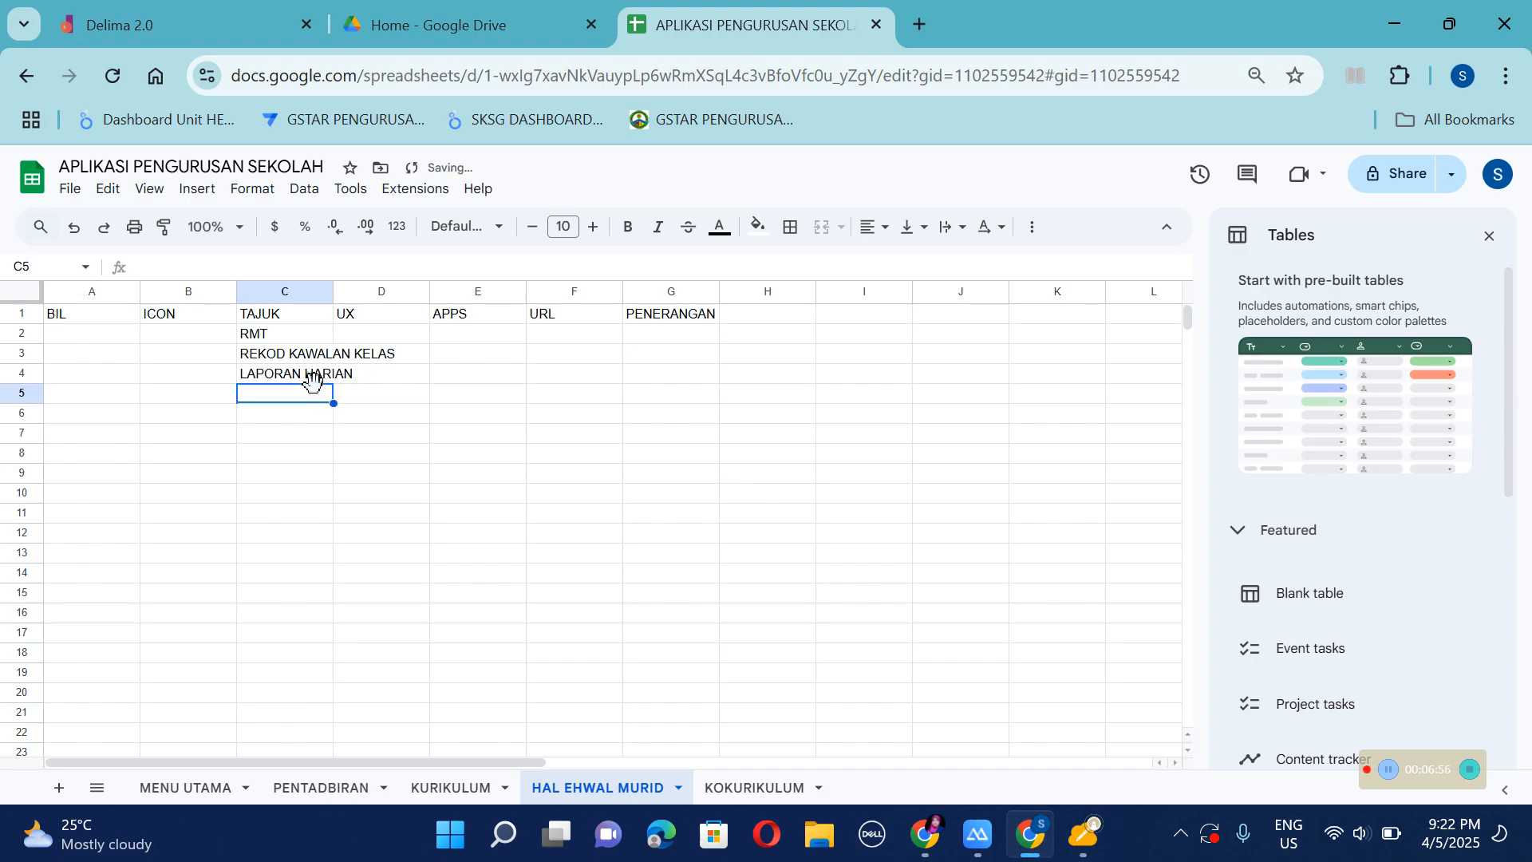
text(GURU BERTUGAS MINGGUAN)
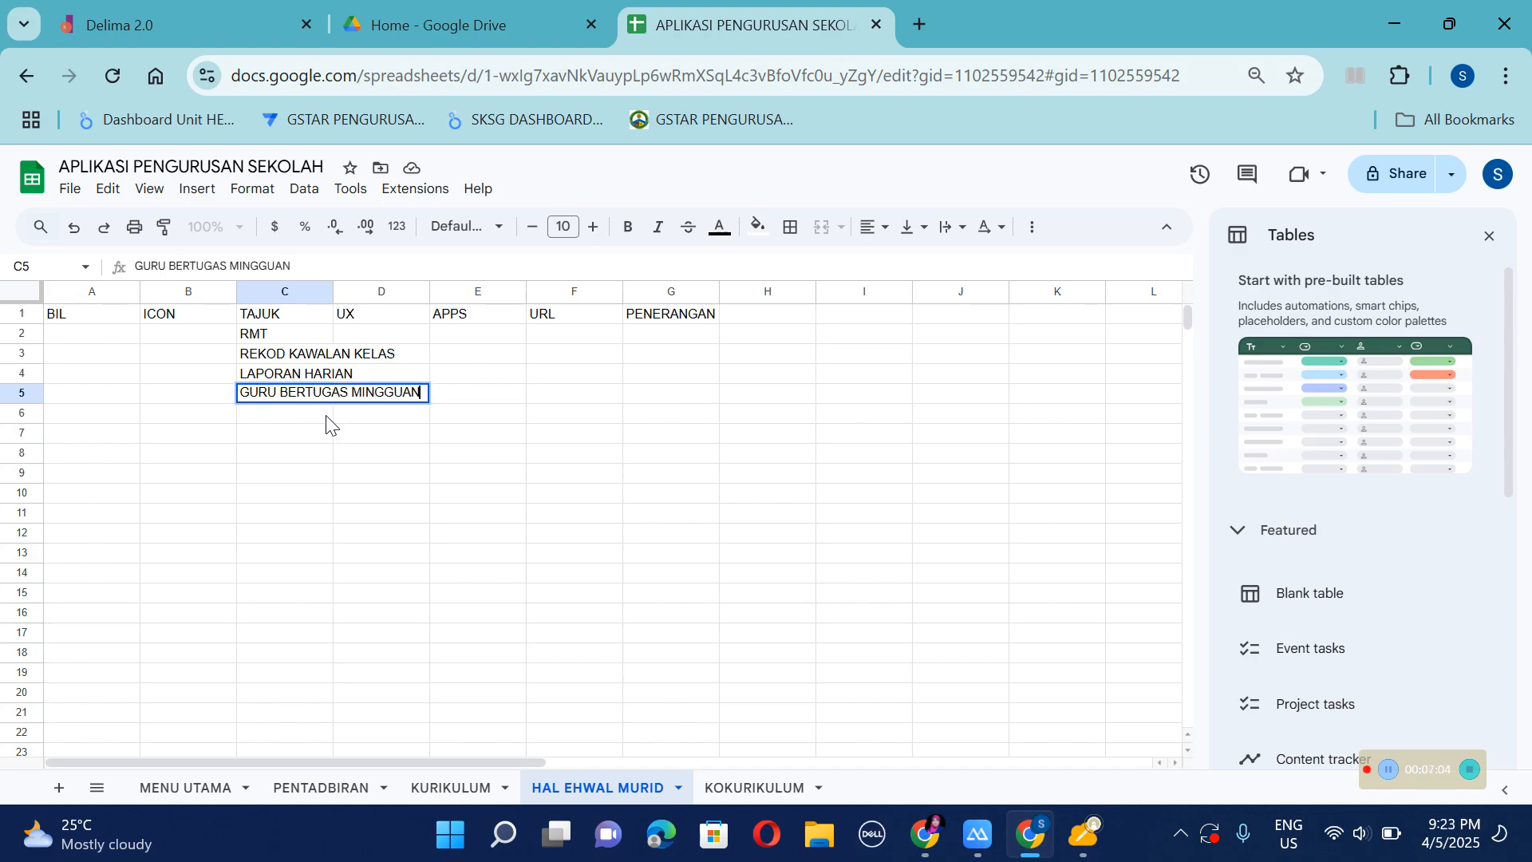
Enter 3 K in cell C6 of the HAL EHWAL MURID sheet.
click(327, 415)
text(KECDER)
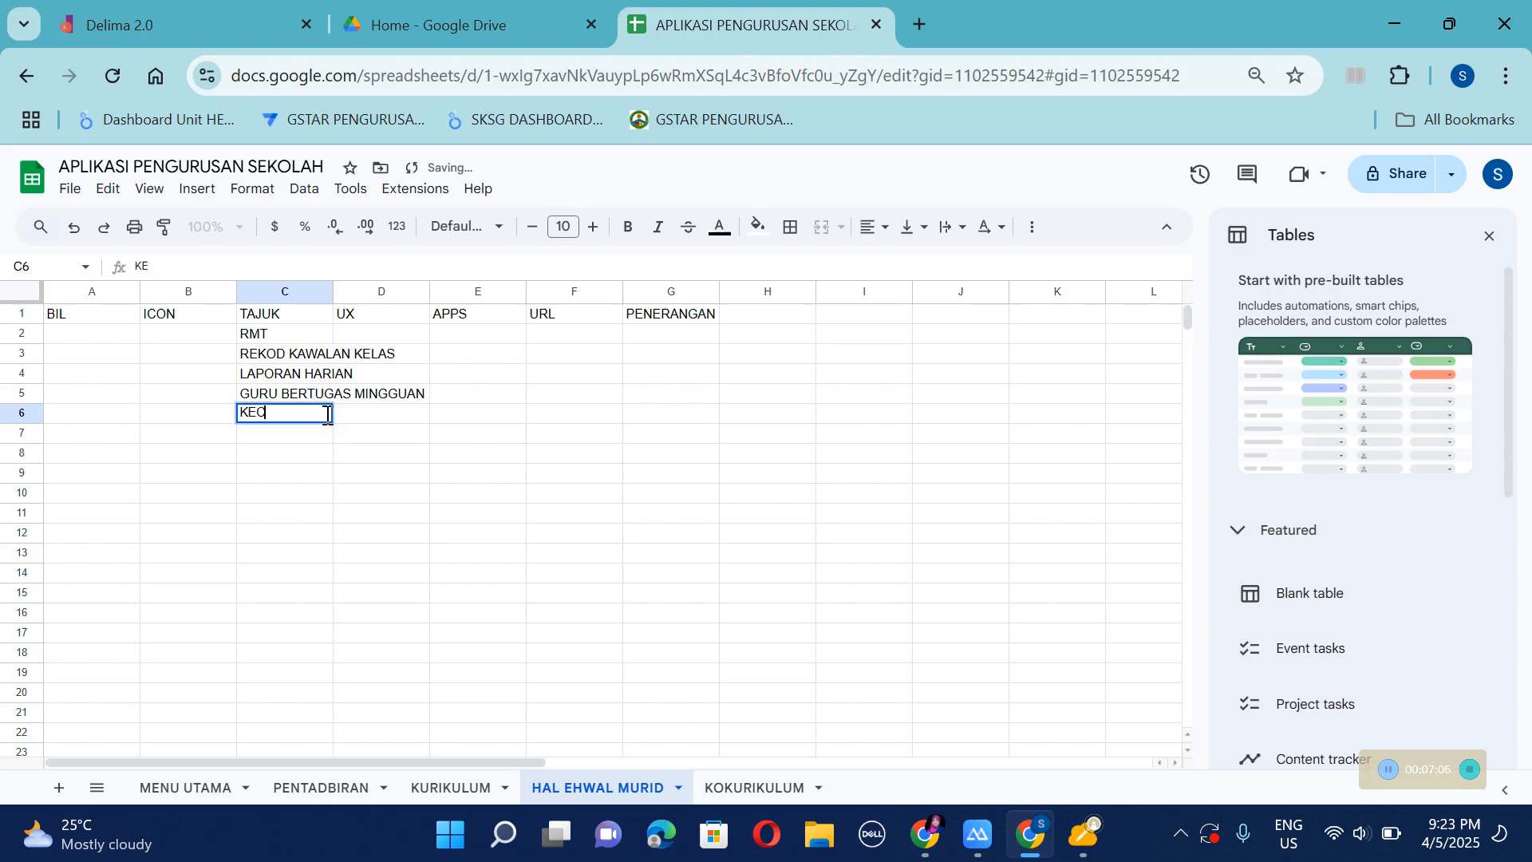
key(BackSpace)
key(BackSpace)
key(BackSpace)
text(ERIAAJ)
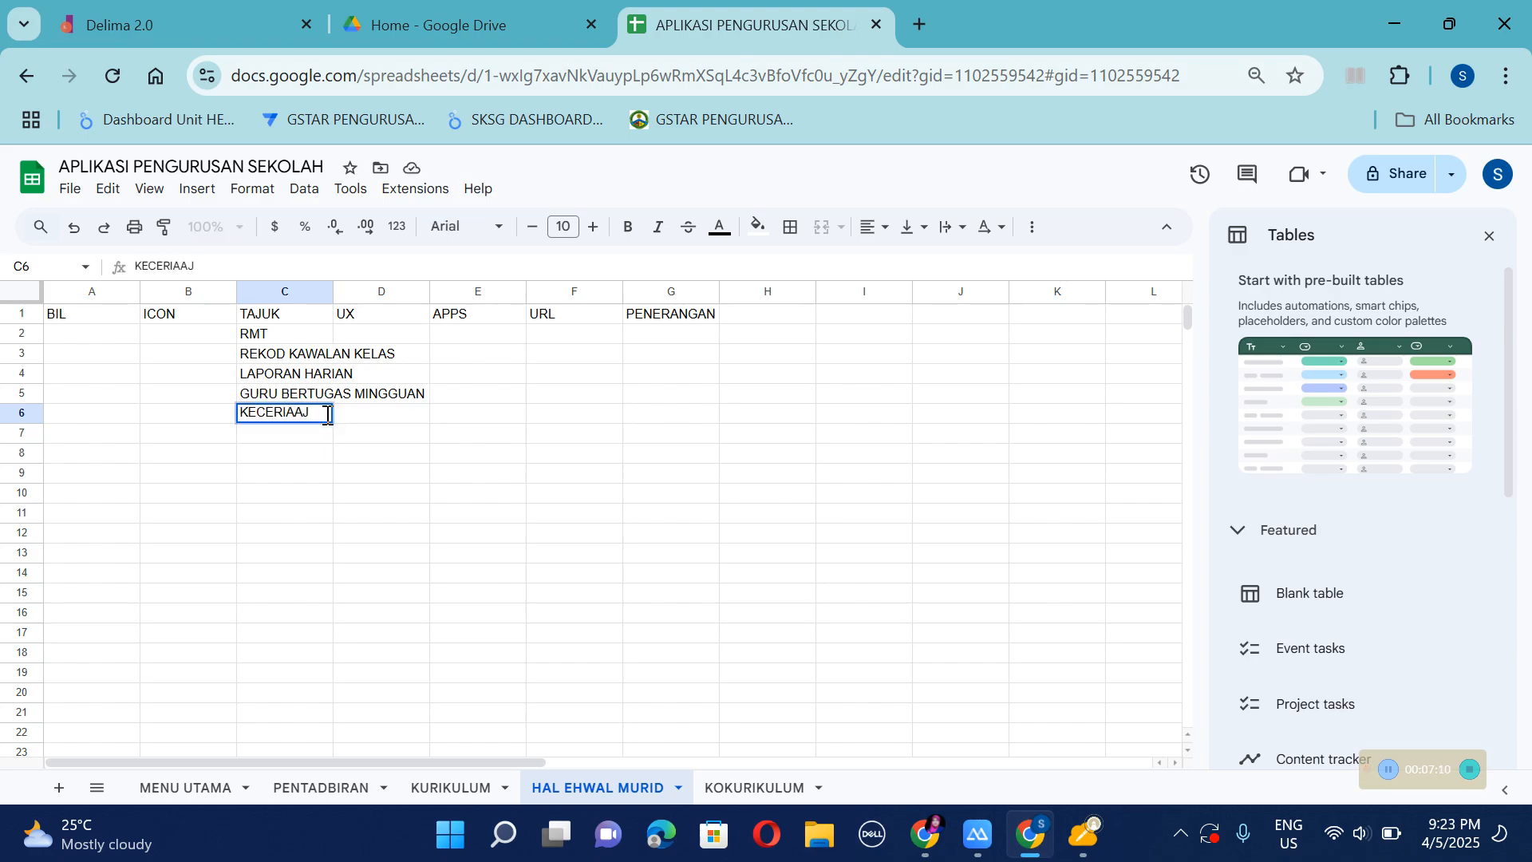
key(BackSpace)
key(BackSpace)
key(BackSpace)
key(BackSpace)
key(BackSpace)
key(BackSpace)
key(BackSpace)
key(BackSpace)
key(Return)
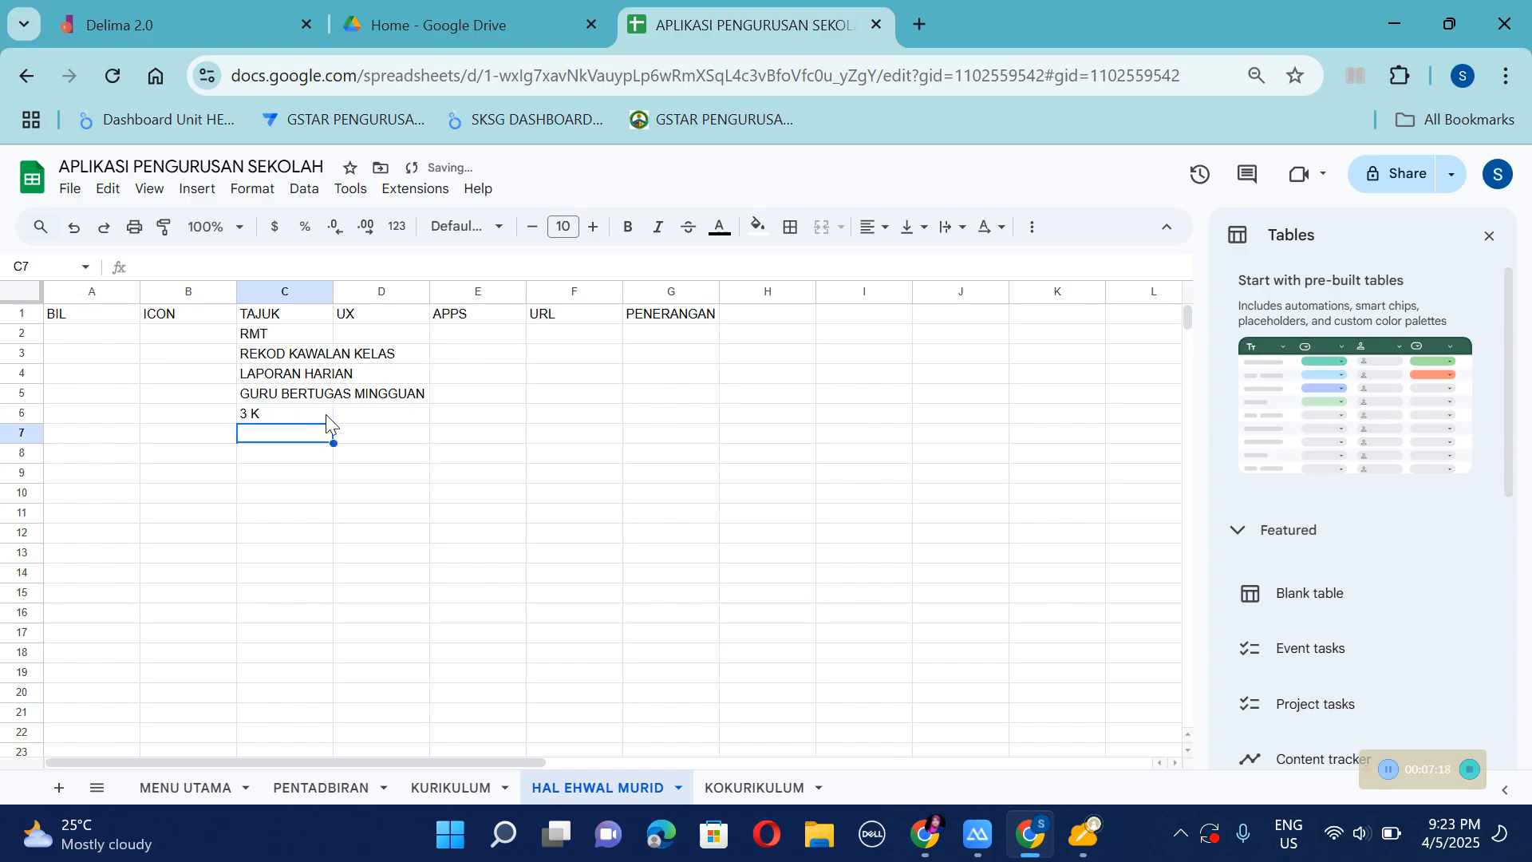
Enter UBK in cell C7 and PPDa in cell C8, and fit the TAJUK column to its text.
text(UBK)
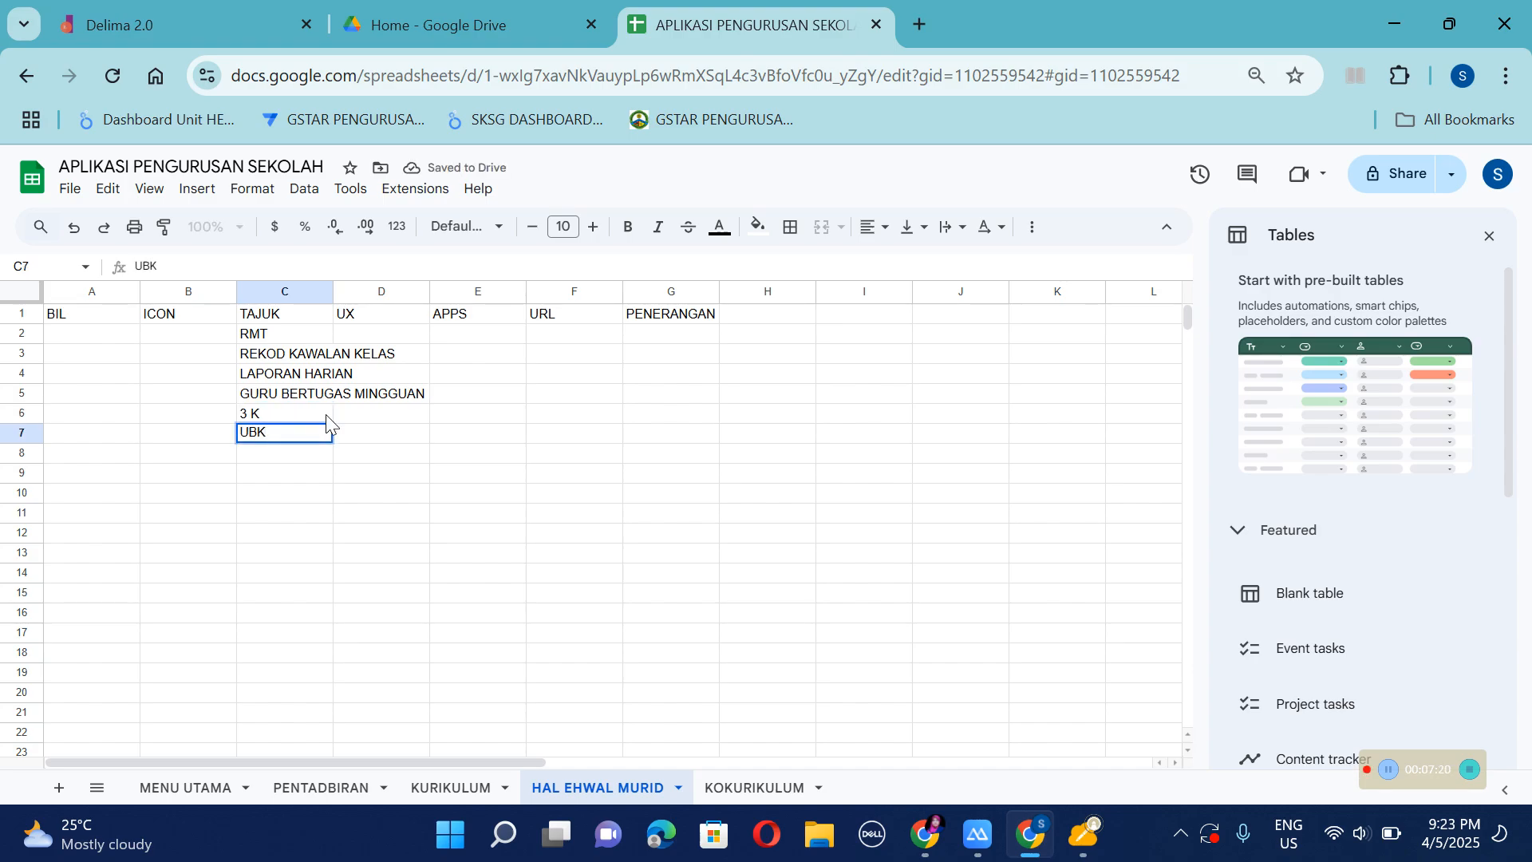
key(Return)
text(PPDa)
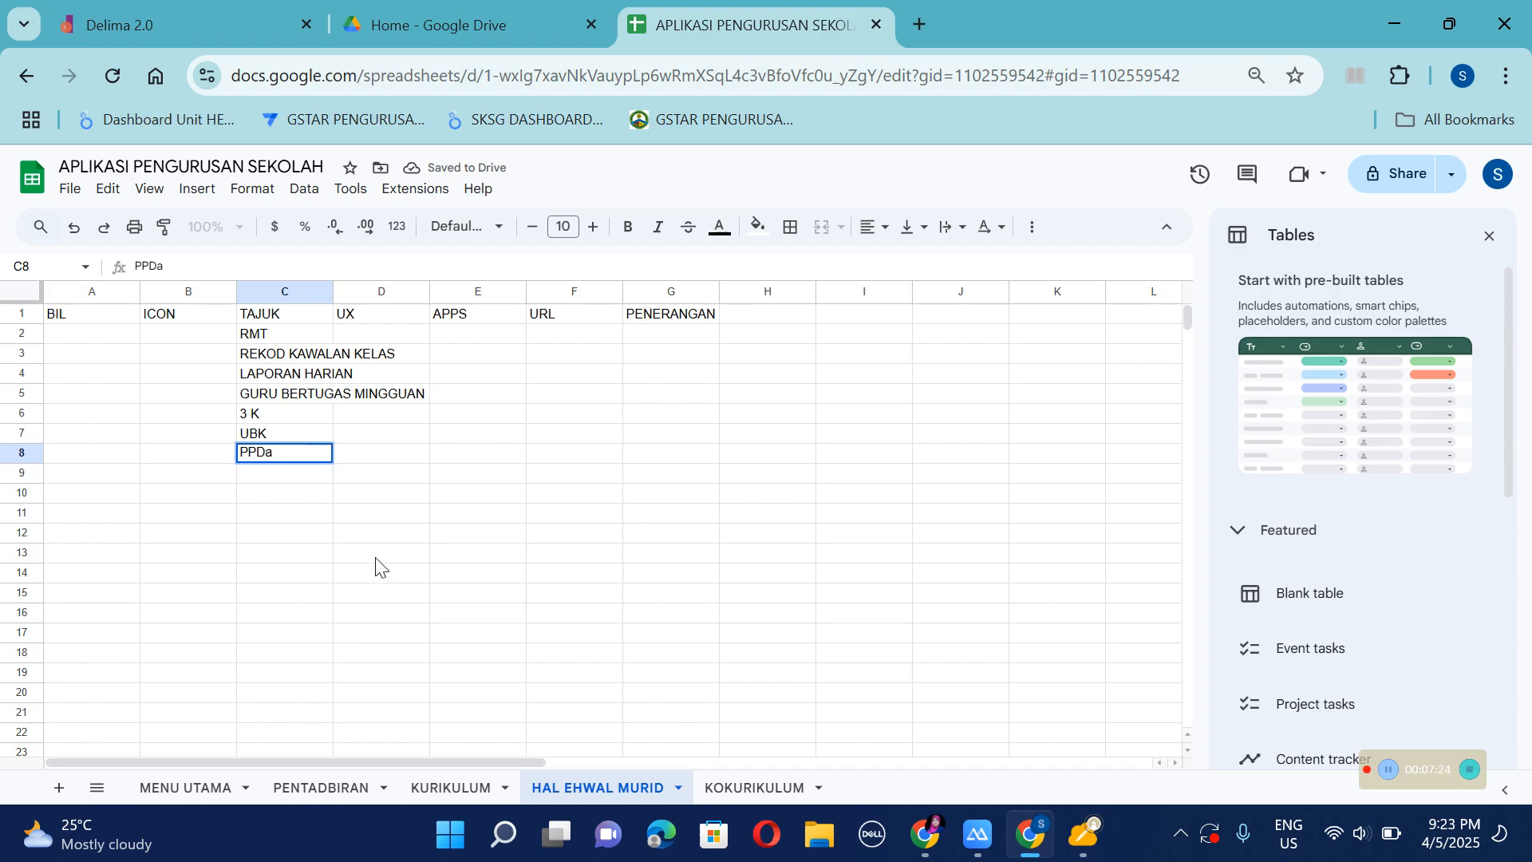
double_click(334, 289)
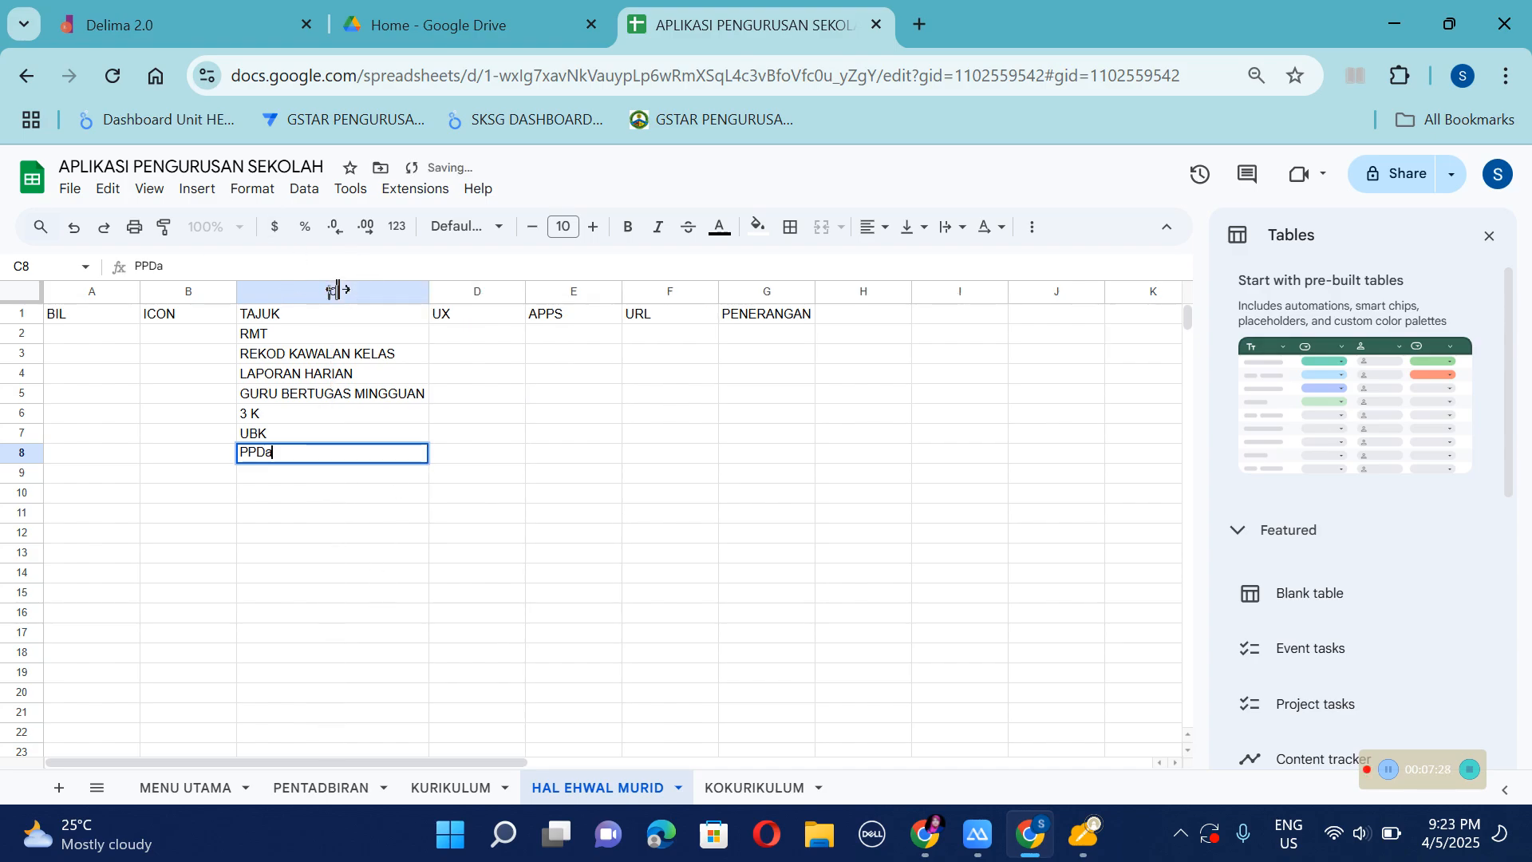
click(600, 574)
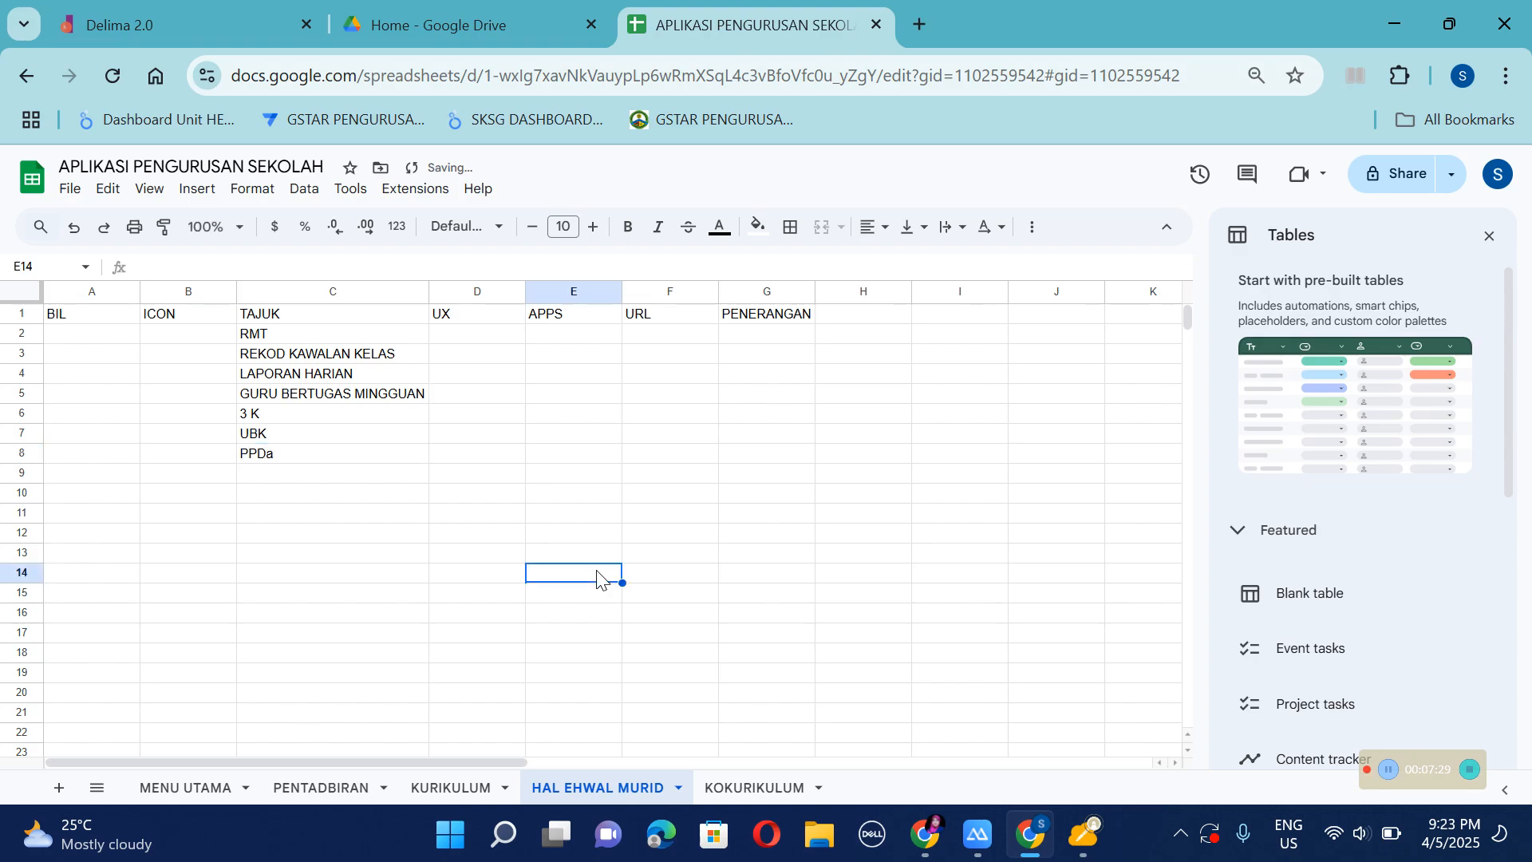
On the KOKURIKULUM sheet, enter UNIT BERUNIFORM in cell C2 and KELAB DAN PERSATUAN in cell C3 under TAJUK.
click(758, 790)
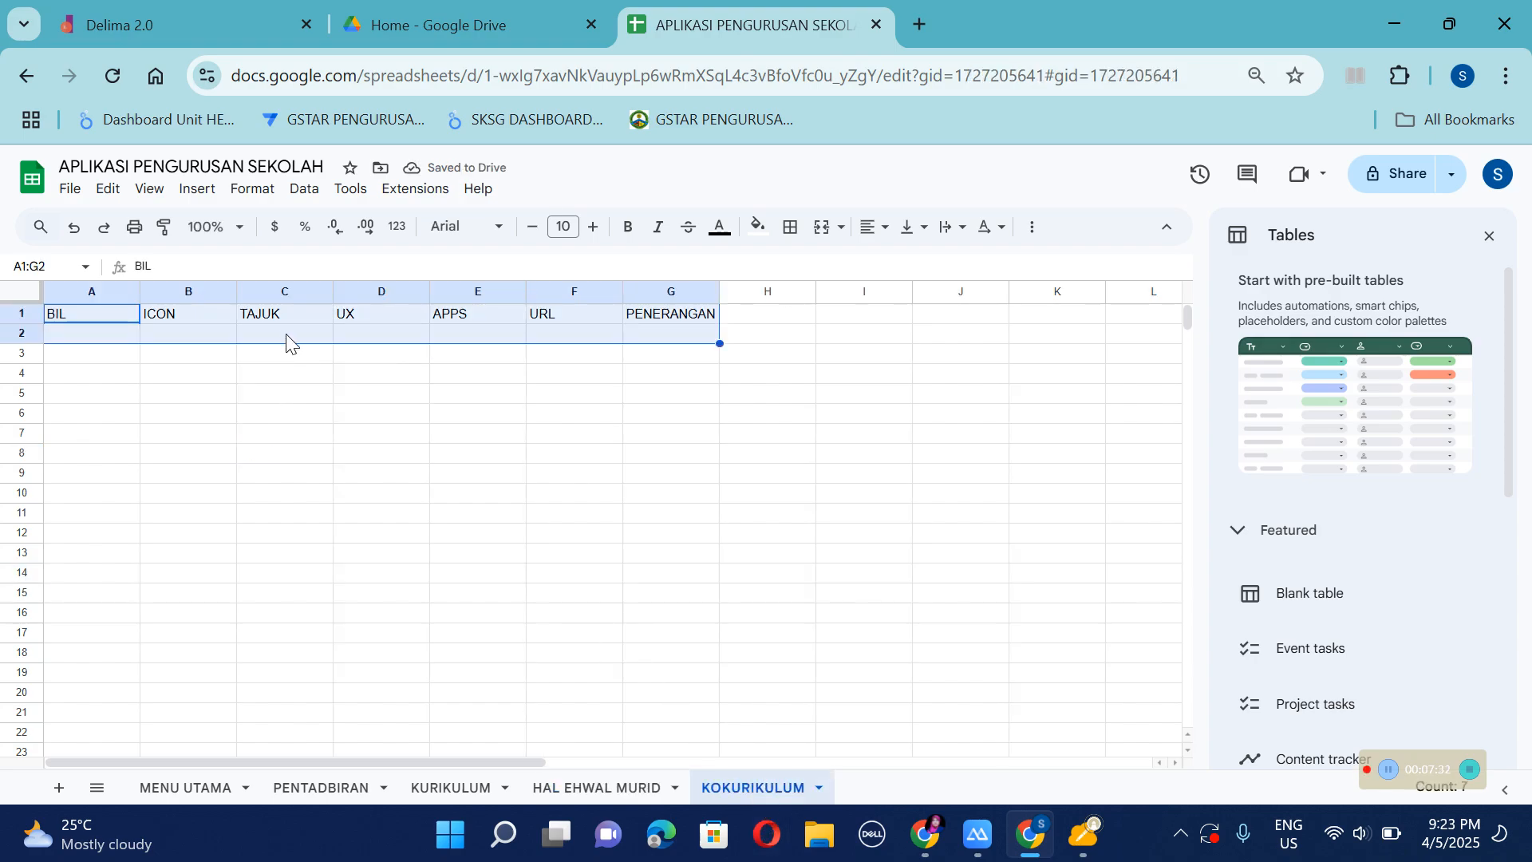
click(289, 335)
text(kelab )
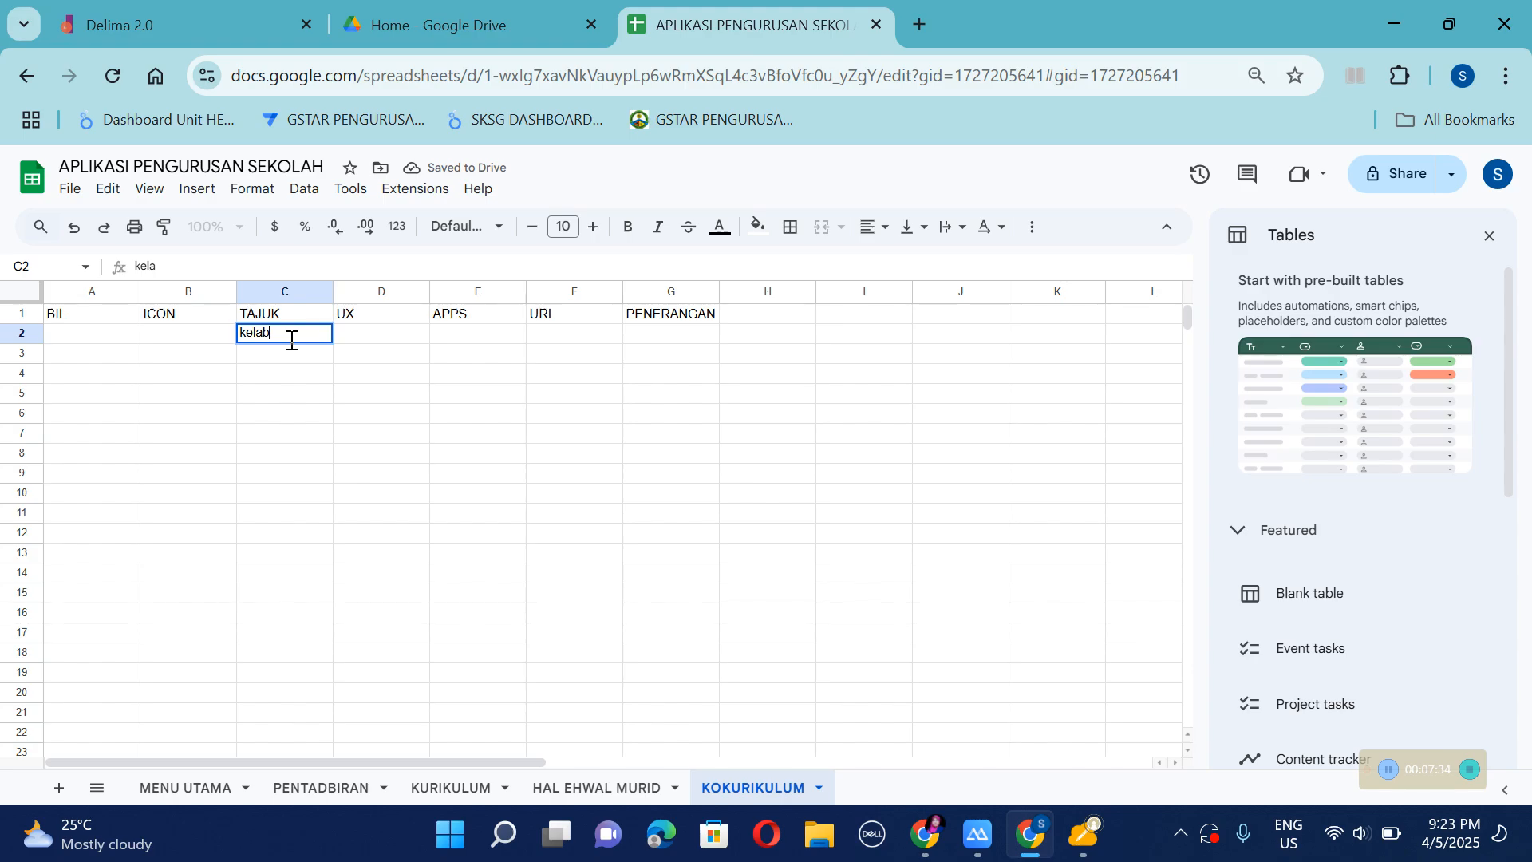
text(UNIT BERUNIFORM)
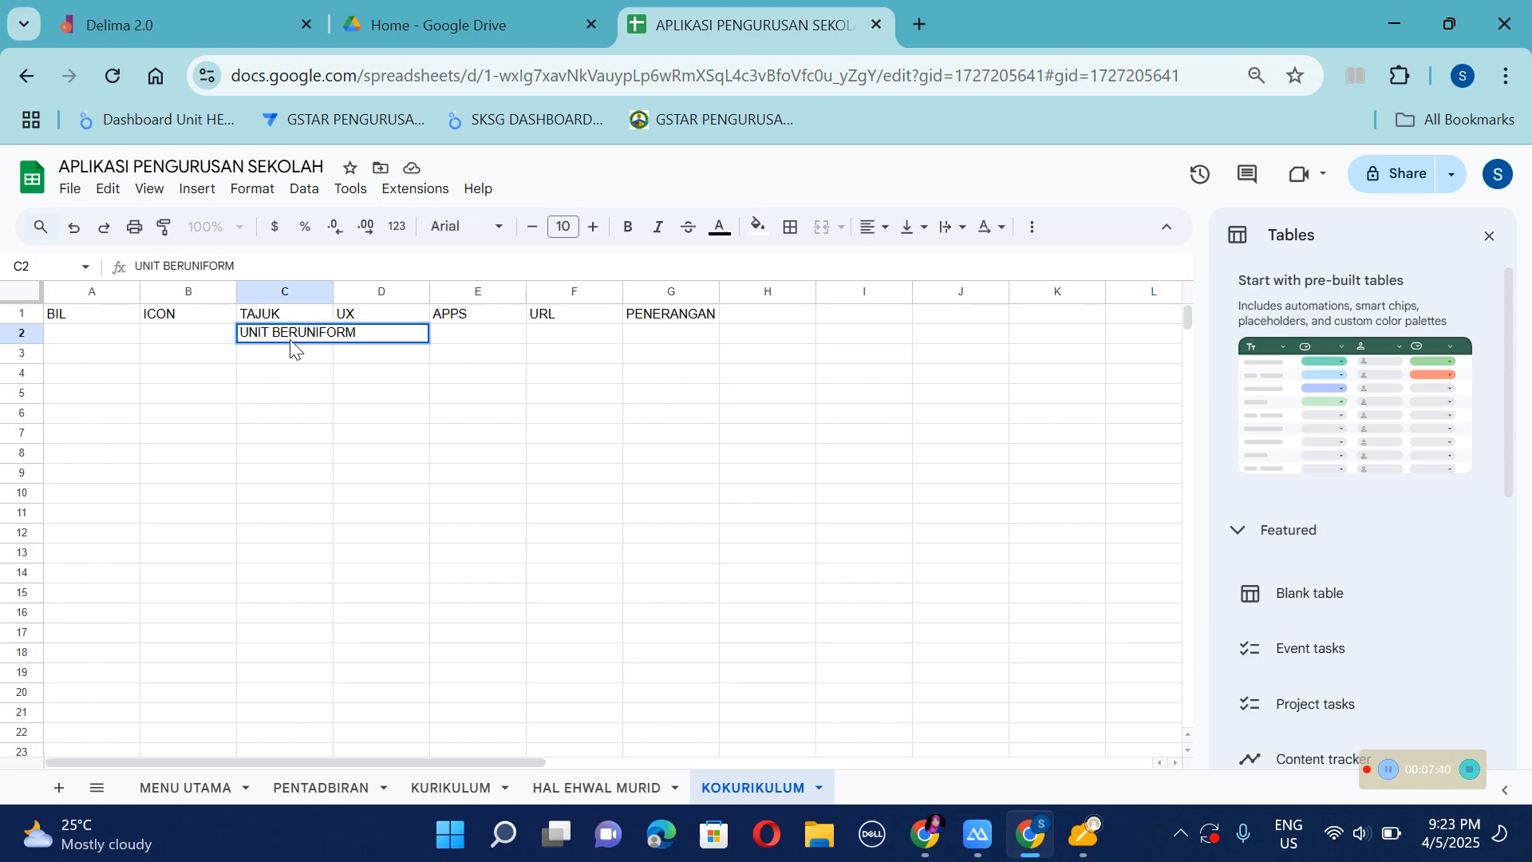
key(Return)
text(KEL)
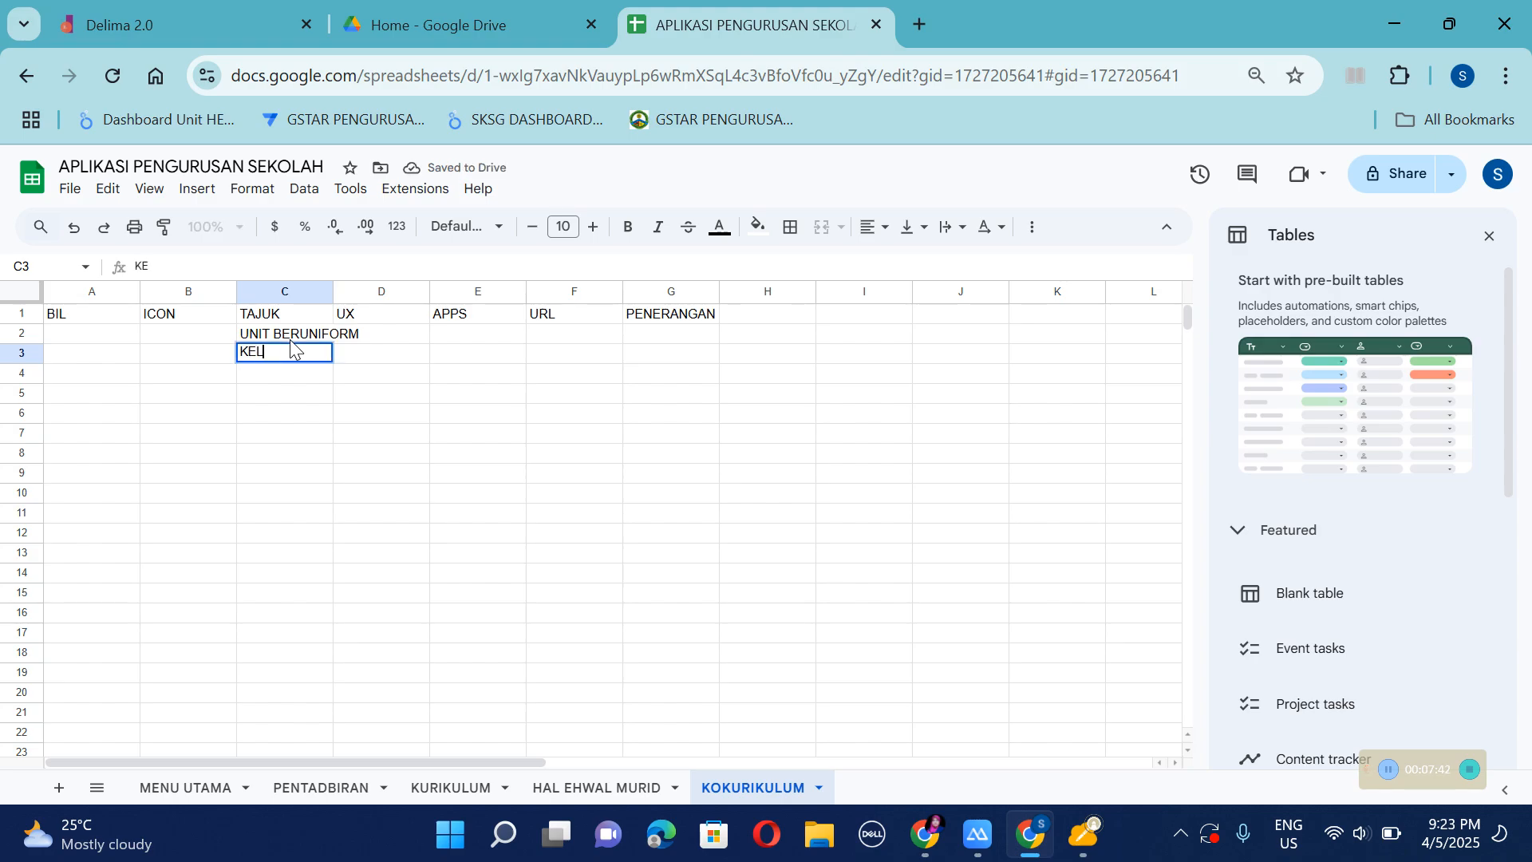
text(AB DAN PERSATUAN)
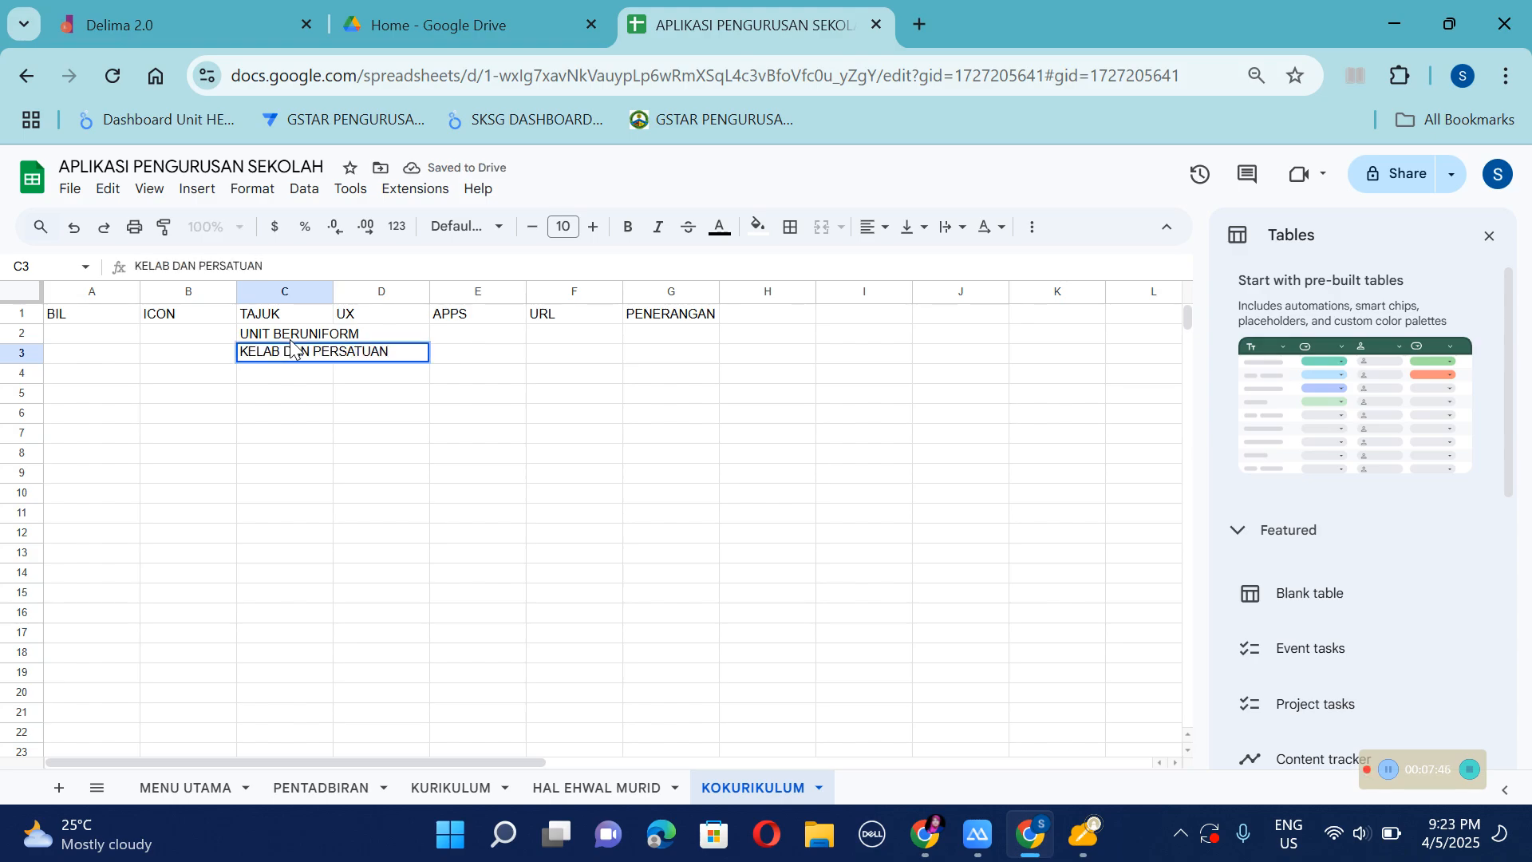
key(Return)
Enter SUKAN DAN PERMAINAN in cell C4 and PAJSK in cell C5, and widen the TAJUK column of the KOKURIKULUM sheet.
text(SUKAN)
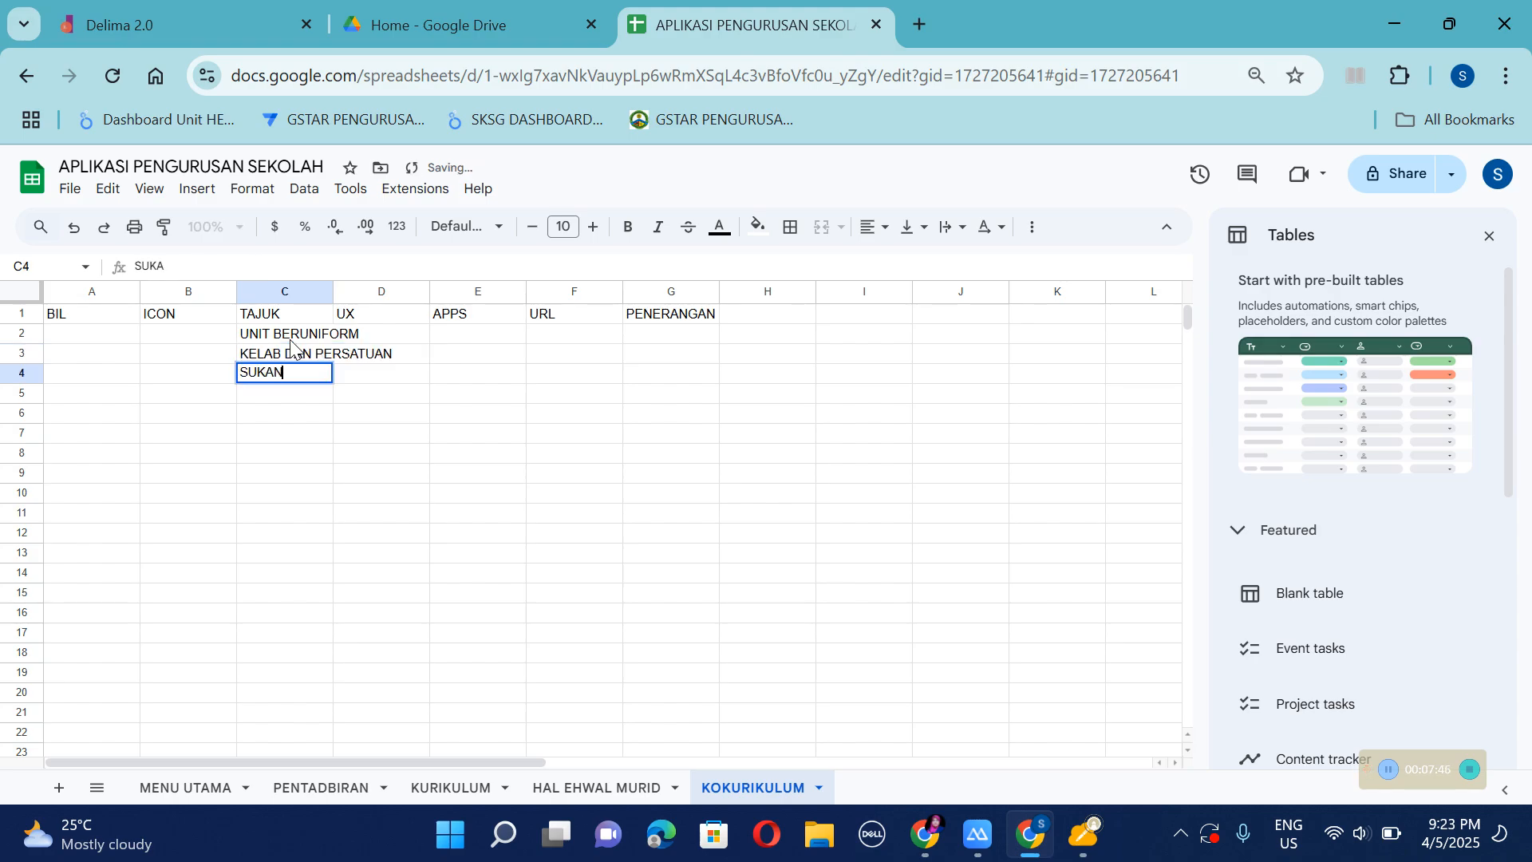
text( DAN PERMAINAN)
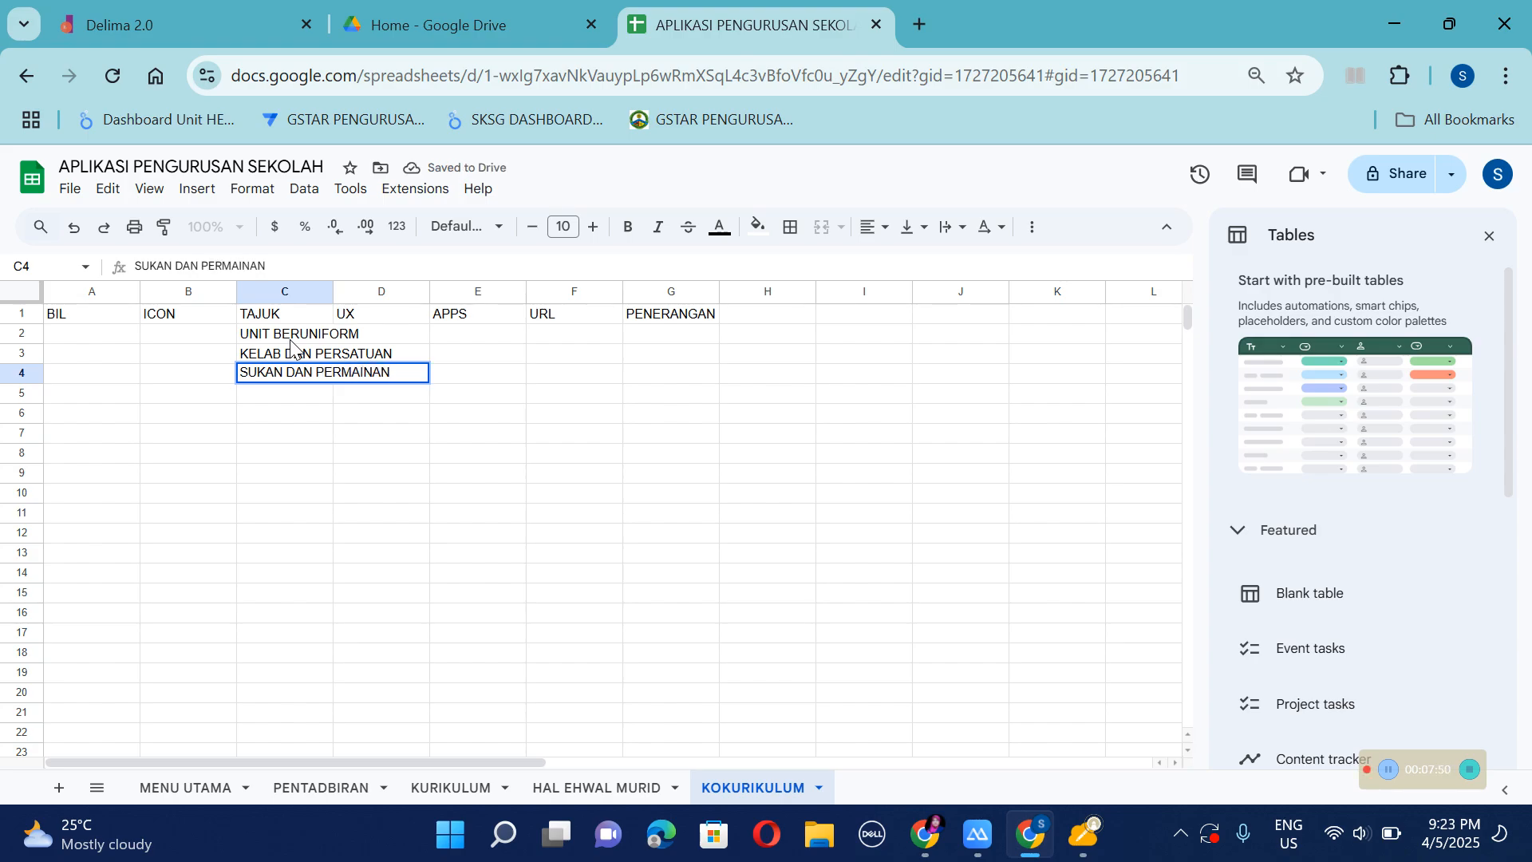
key(Return)
text(PAJ)
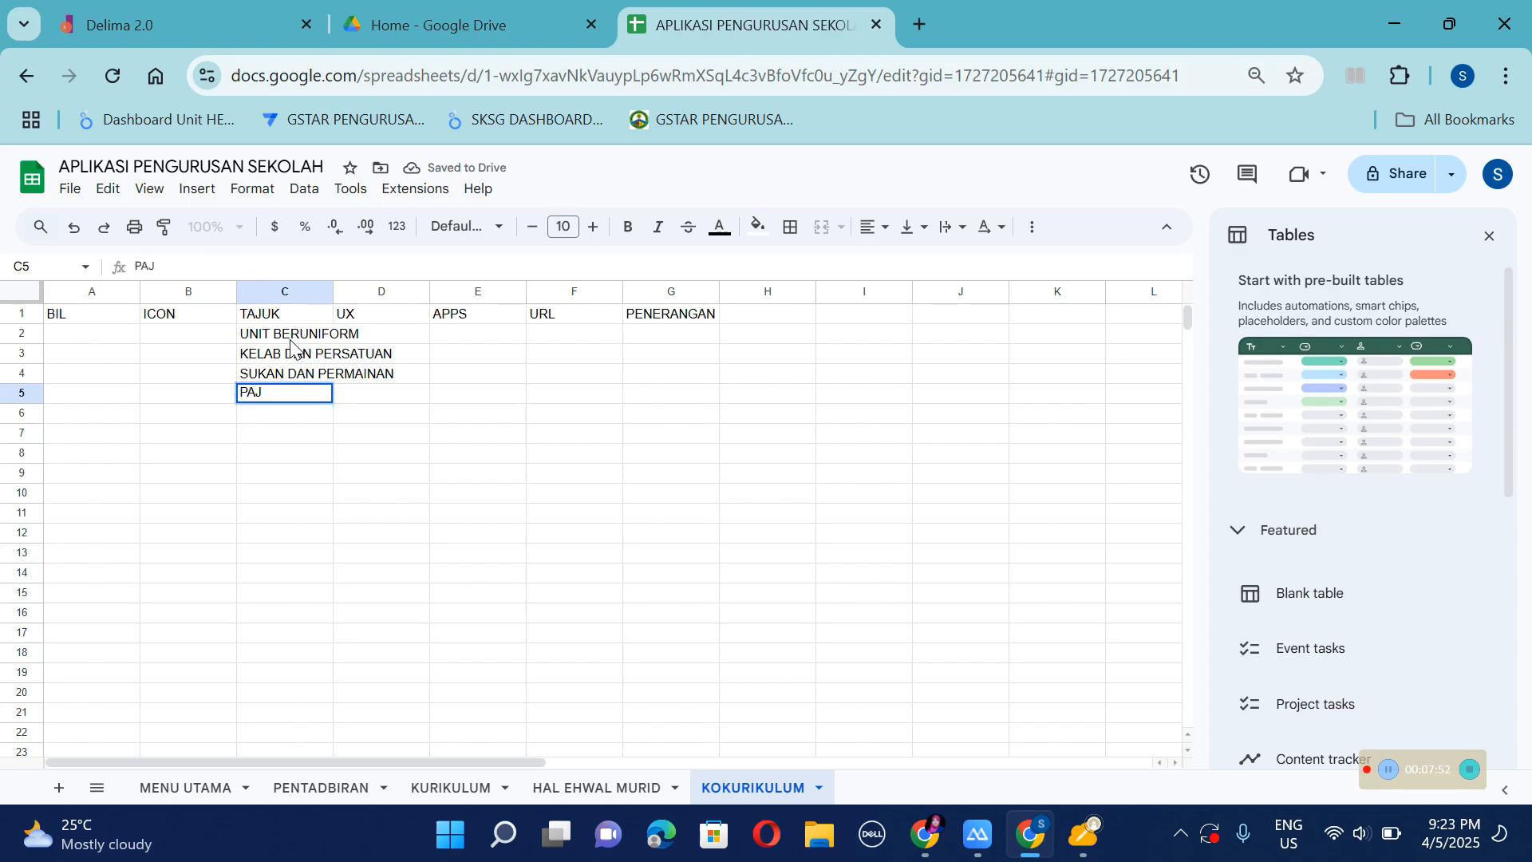
text(SK)
click(364, 452)
drag(339, 290, 413, 289)
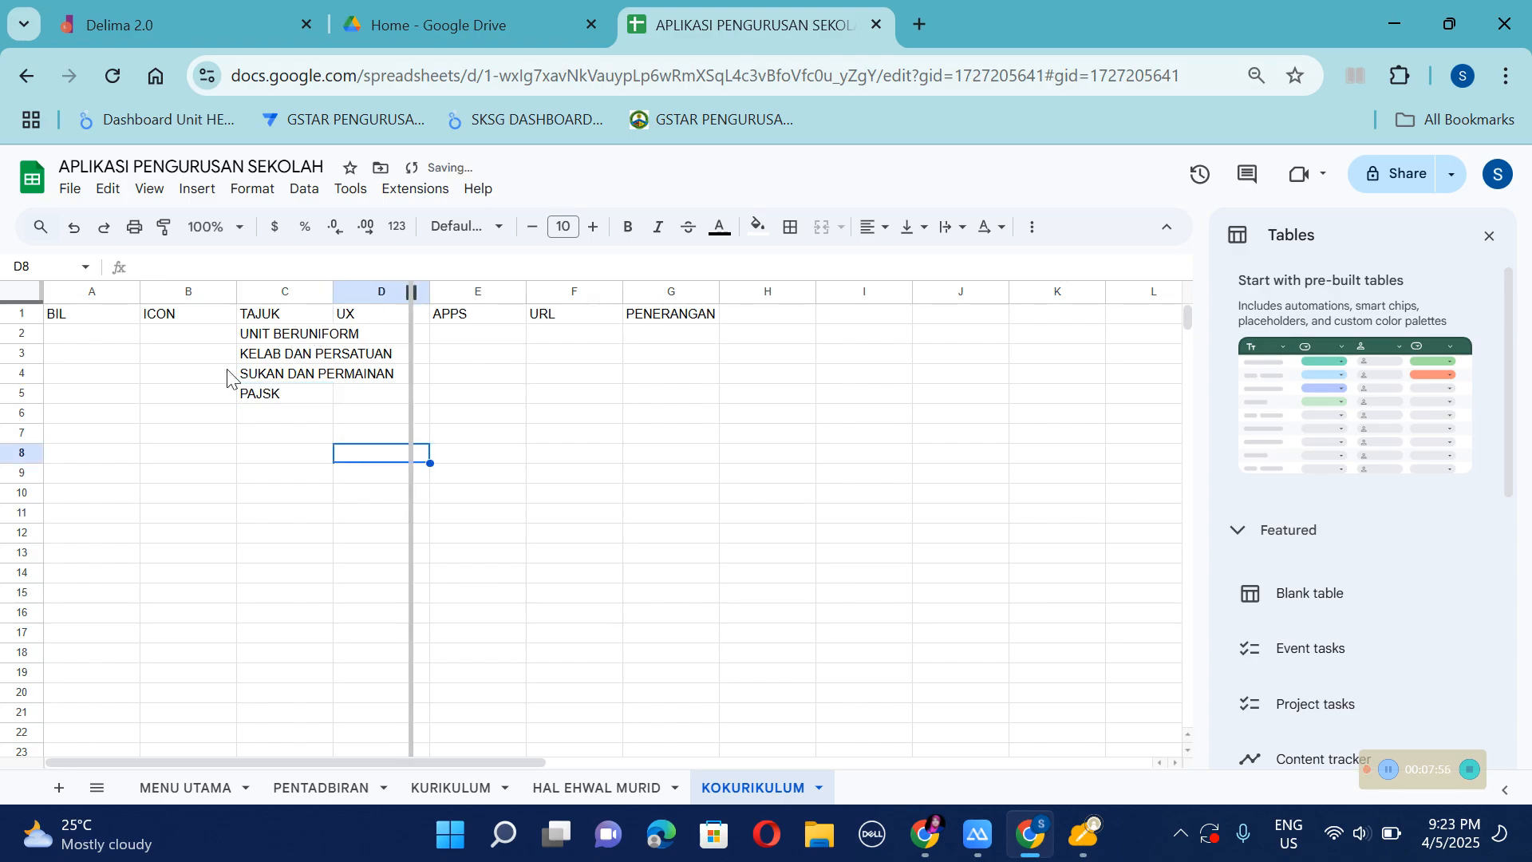
Number the KOKURIKULUM items under BIL from 1 to 4 in cells A2 to A5.
click(108, 335)
text(1)
key(Return)
text(2)
key(Return)
click(118, 341)
drag(118, 341, 140, 394)
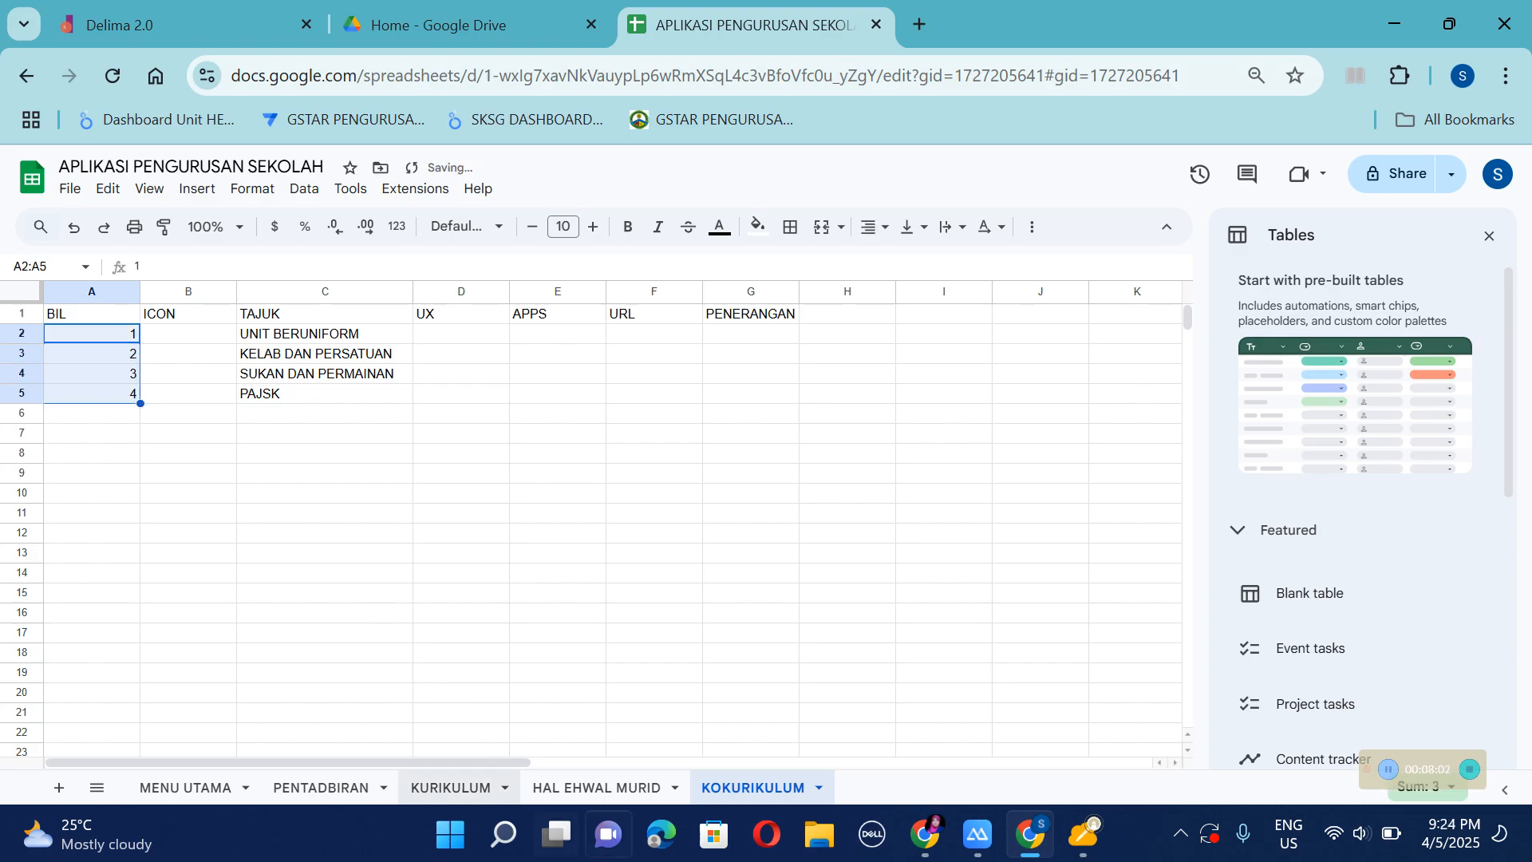
Review the entries on every sheet from KOKURIKULUM back to MENU UTAMA, ending on PENTADBIRAN.
click(613, 790)
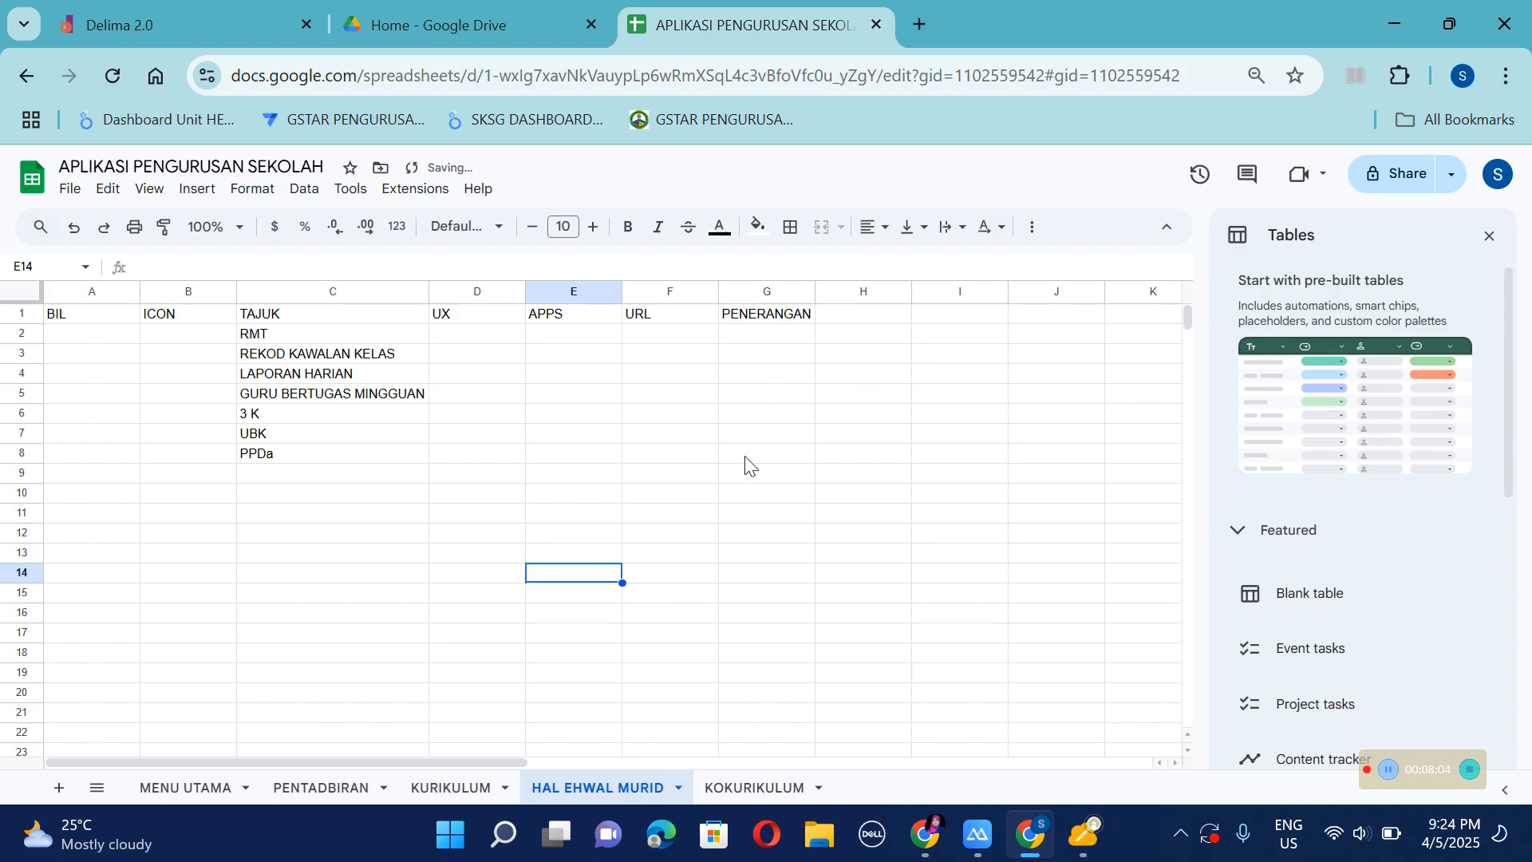
click(778, 790)
click(613, 790)
click(447, 789)
click(319, 789)
click(176, 790)
click(326, 792)
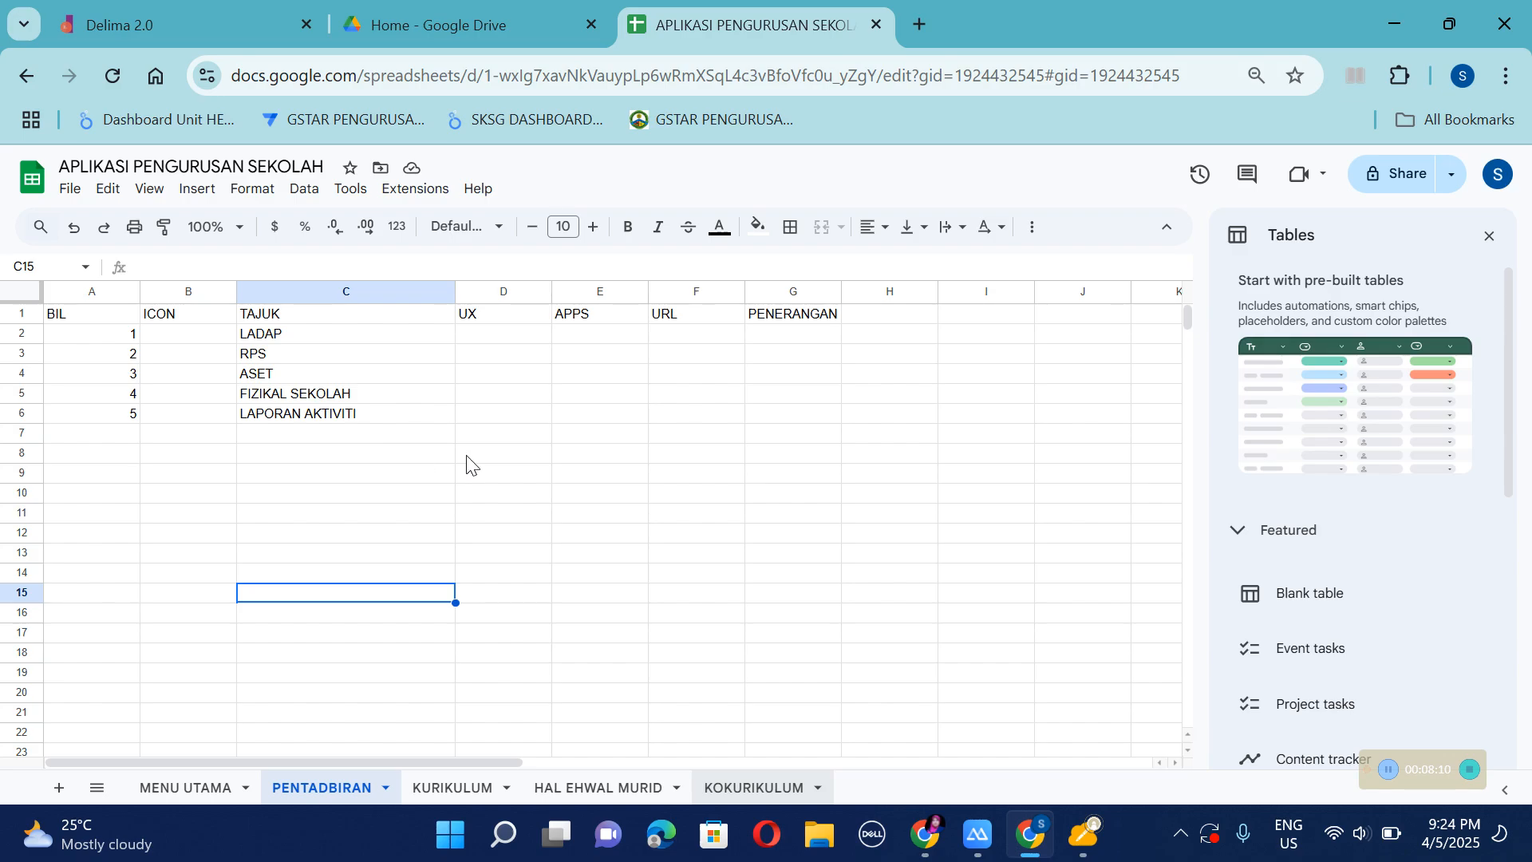
drag(467, 457, 527, 470)
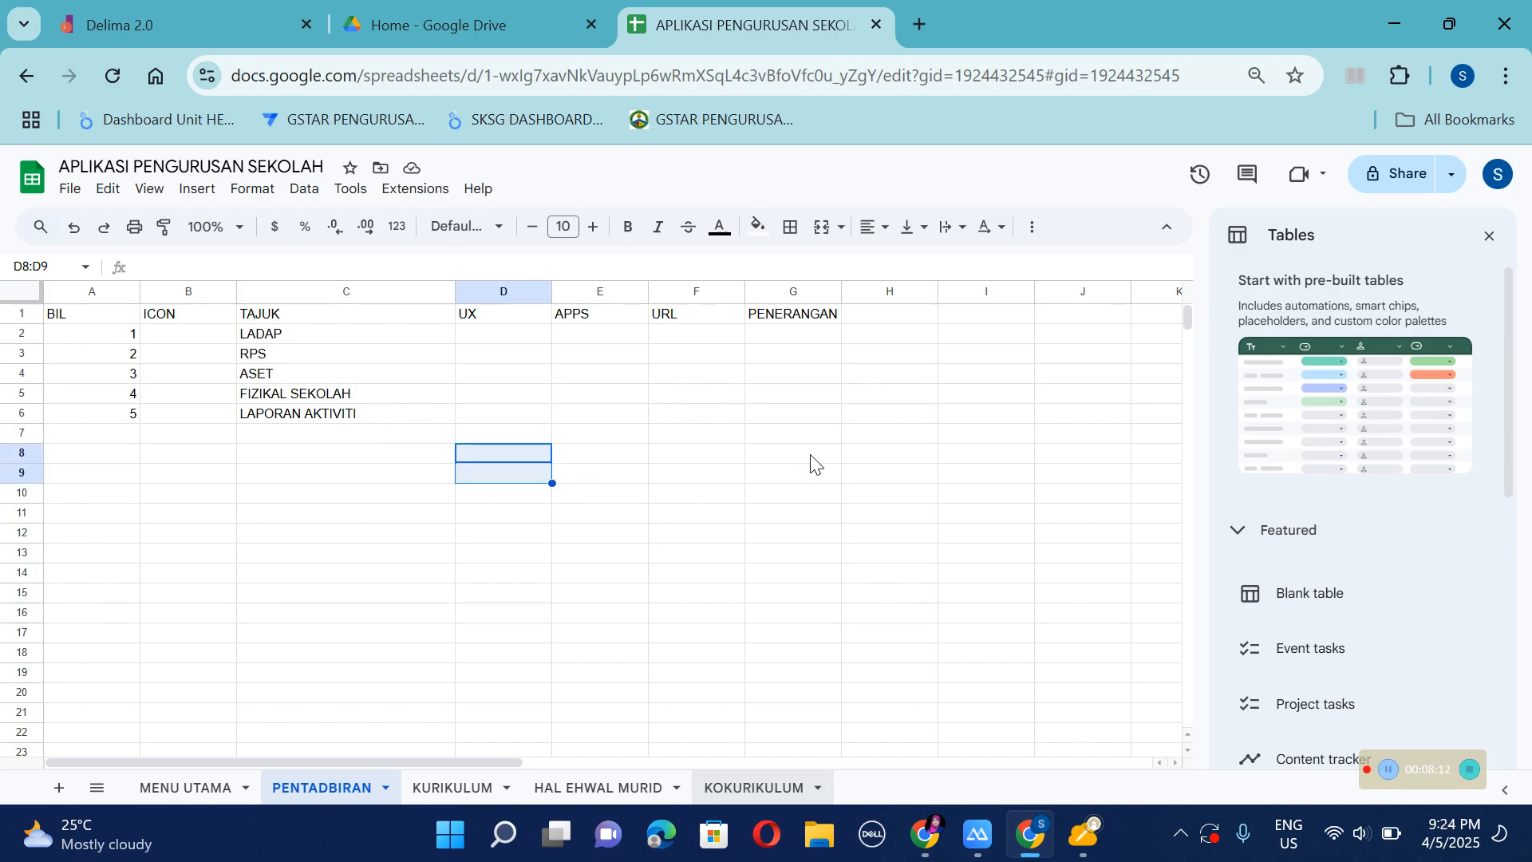
Close the Tables sidebar.
click(1489, 236)
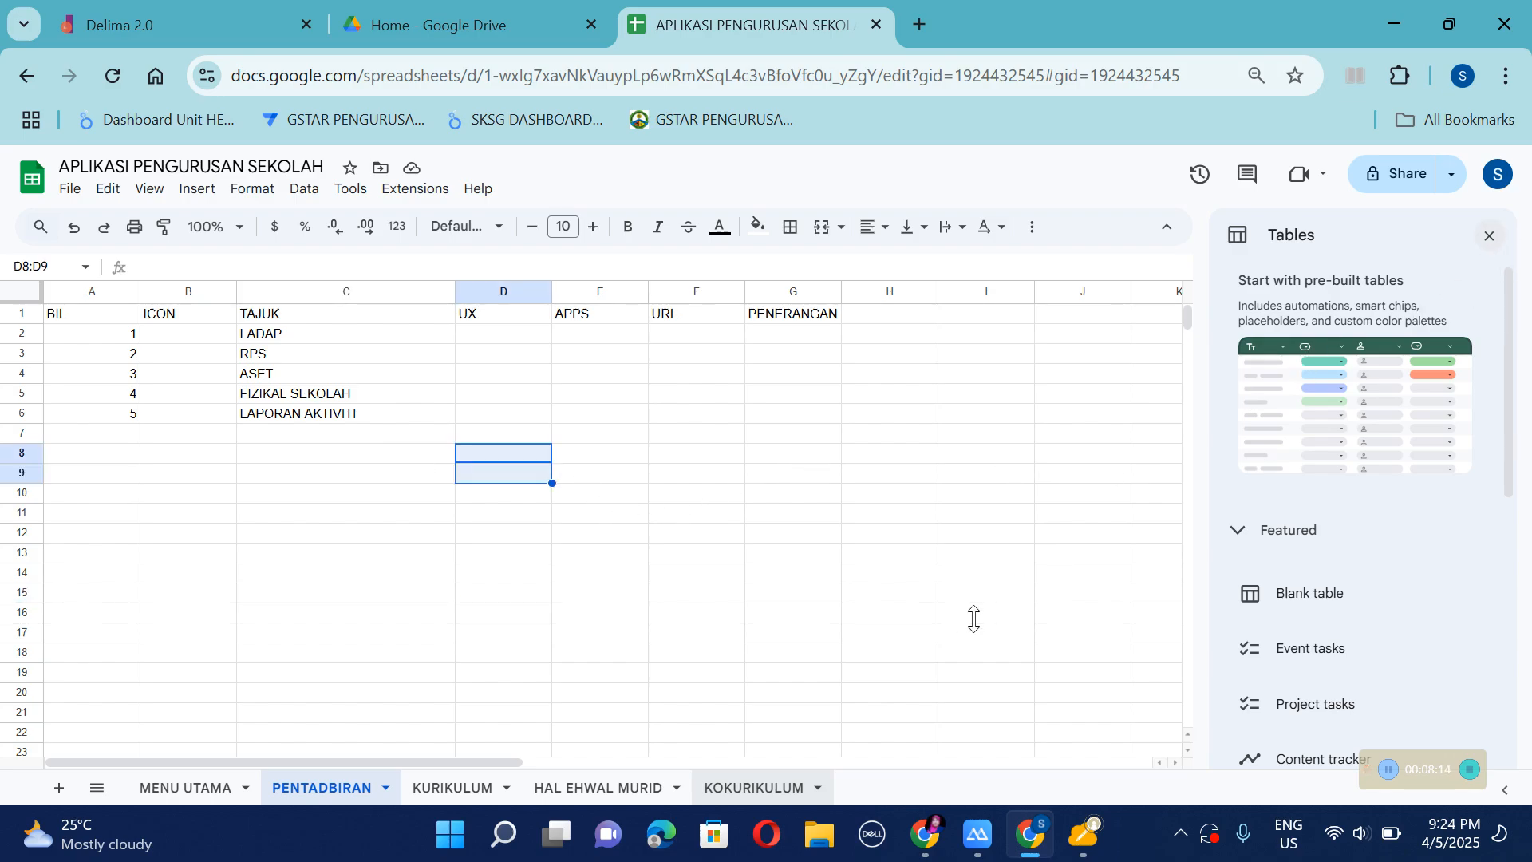